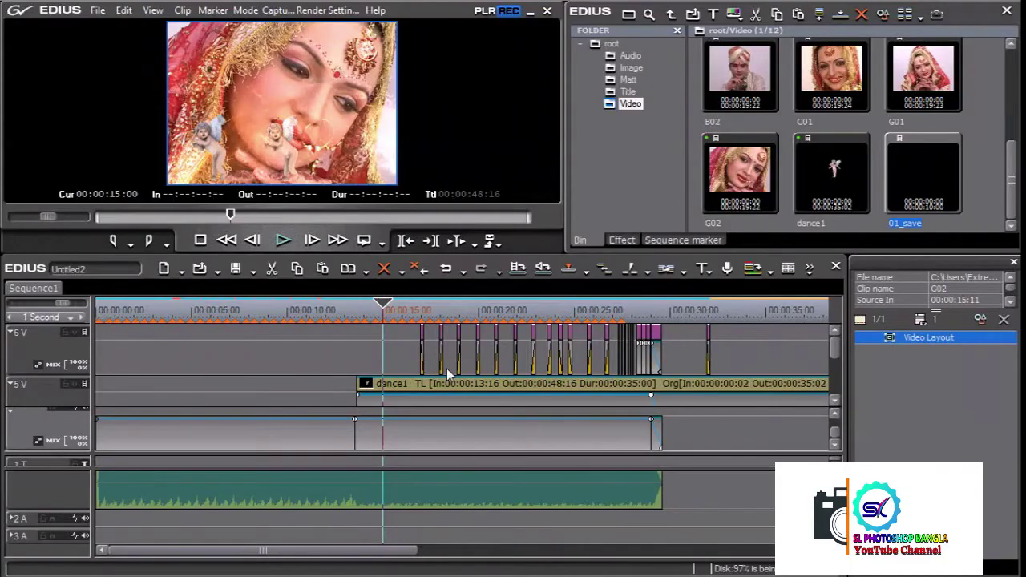
Step: Open the empty Title folder, start a trial title in Quick Titler, then close it
{"action": "left_click", "coordinate": [626, 92]}
{"action": "right_click", "coordinate": [759, 84]}
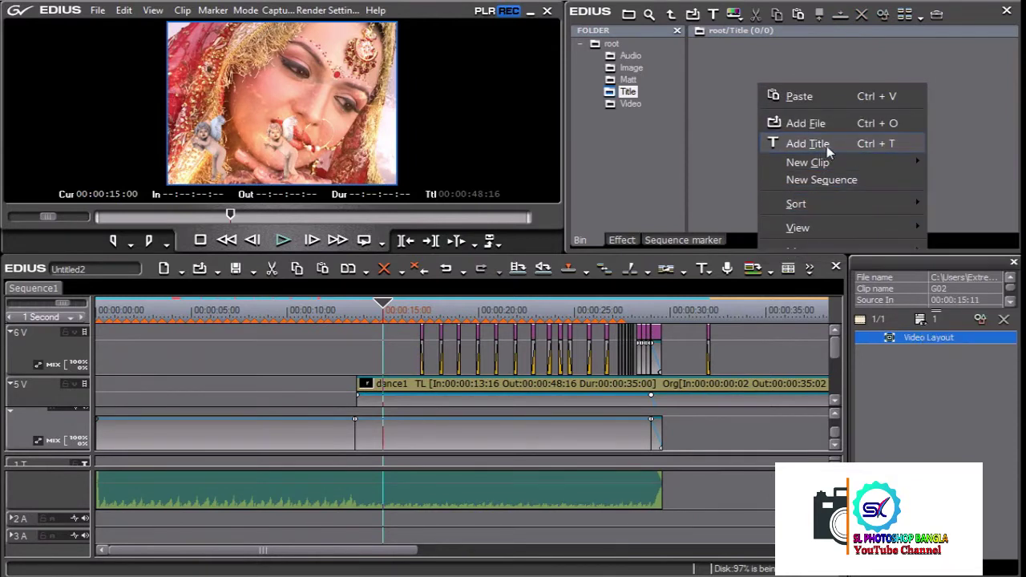
{"action": "left_click", "coordinate": [826, 146]}
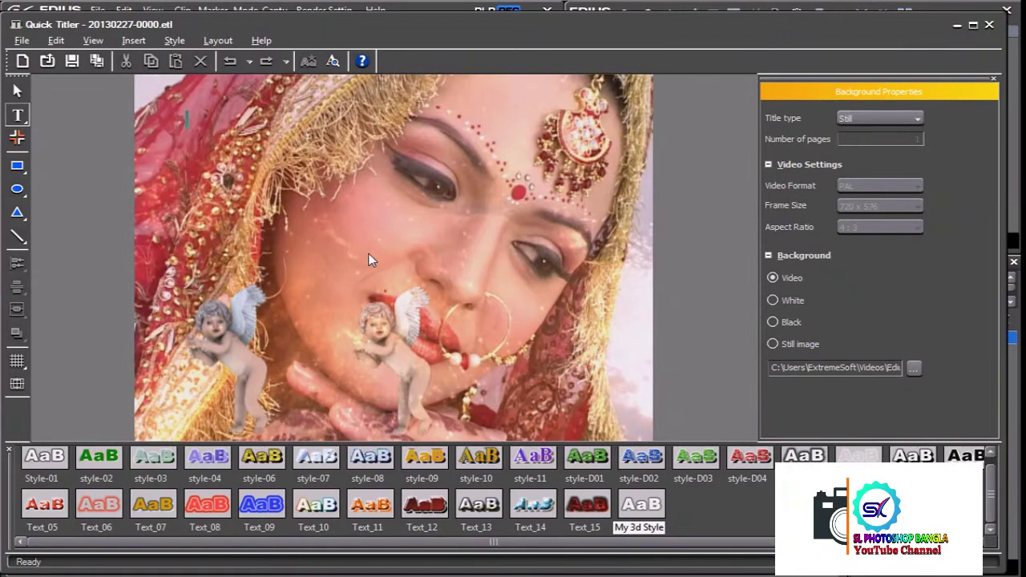
{"action": "key", "text": "Escape"}
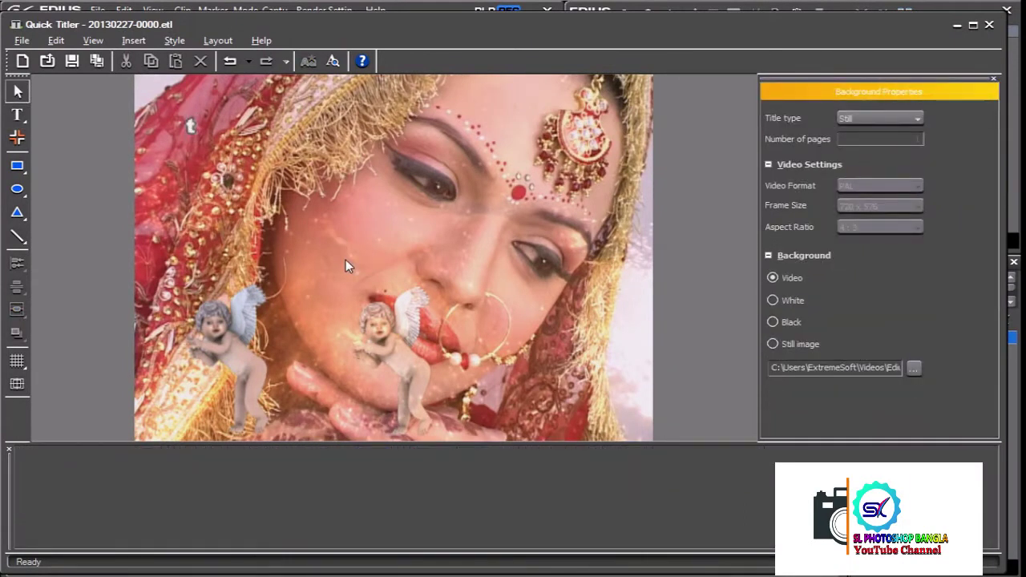
{"action": "left_click", "coordinate": [194, 129]}
{"action": "double_click", "coordinate": [194, 129]}
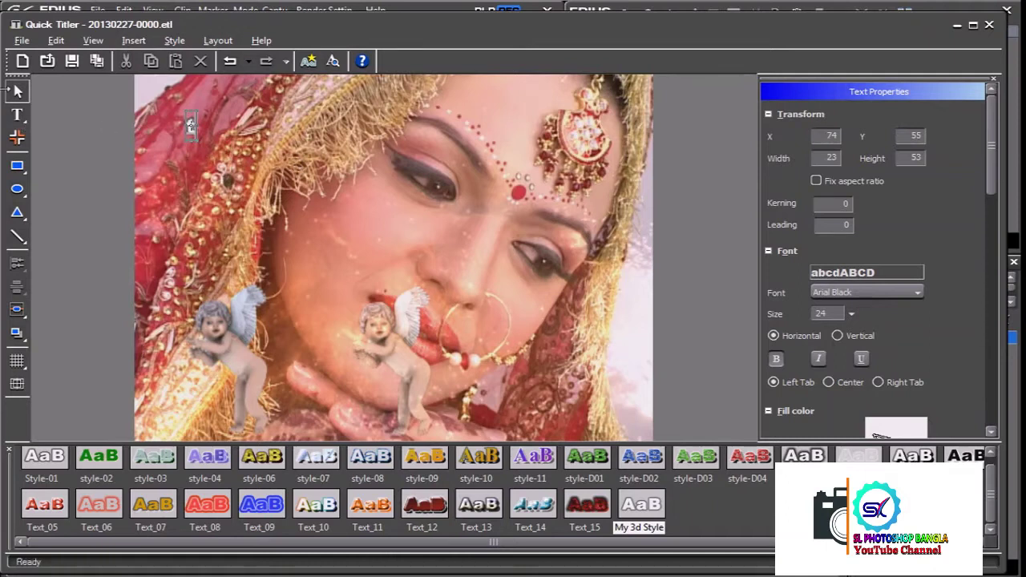
{"action": "left_click", "coordinate": [989, 26]}
Step: Discard the trial title, add a new title from the bin, and type 'Let's GO'
{"action": "left_click", "coordinate": [538, 316]}
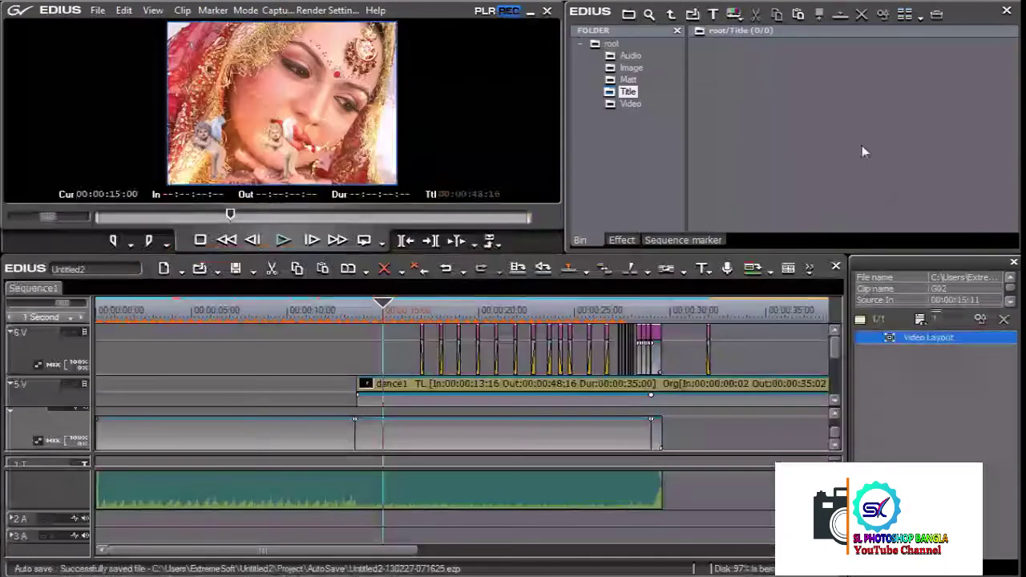
{"action": "right_click", "coordinate": [861, 145]}
{"action": "left_click", "coordinate": [898, 185]}
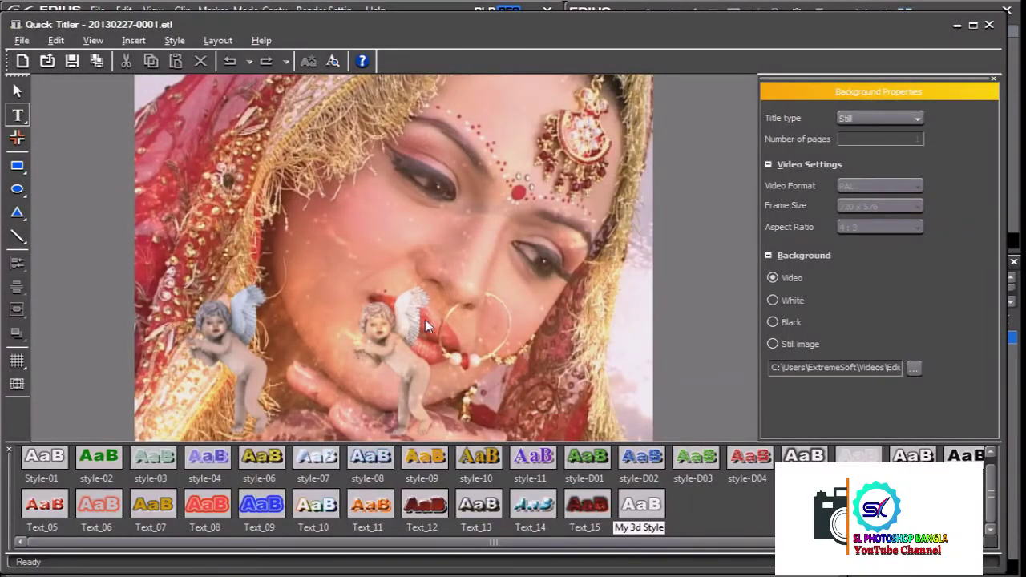
{"action": "type", "text": "Le"}
{"action": "key", "text": "Escape"}
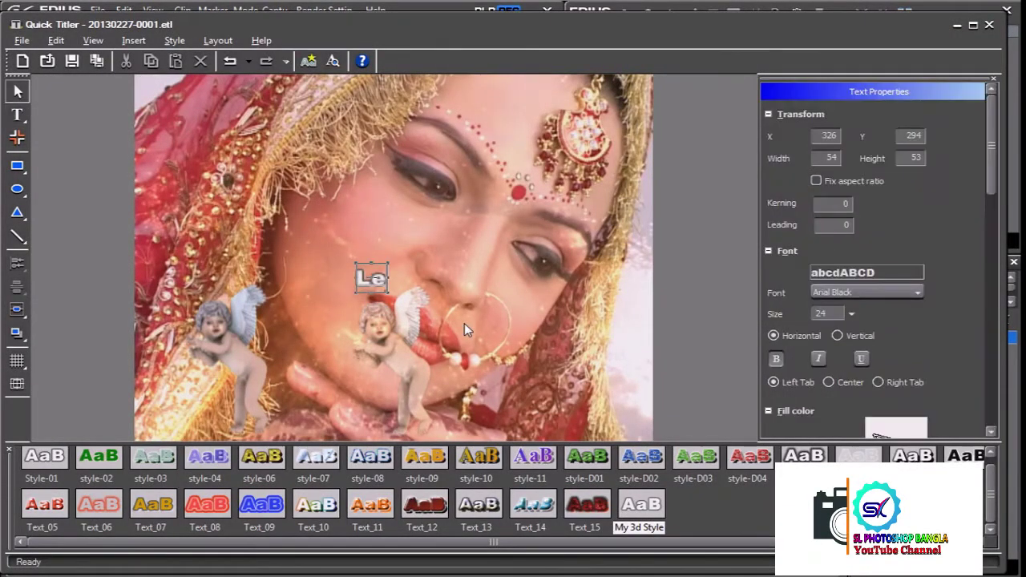
{"action": "type", "text": "t's GO"}
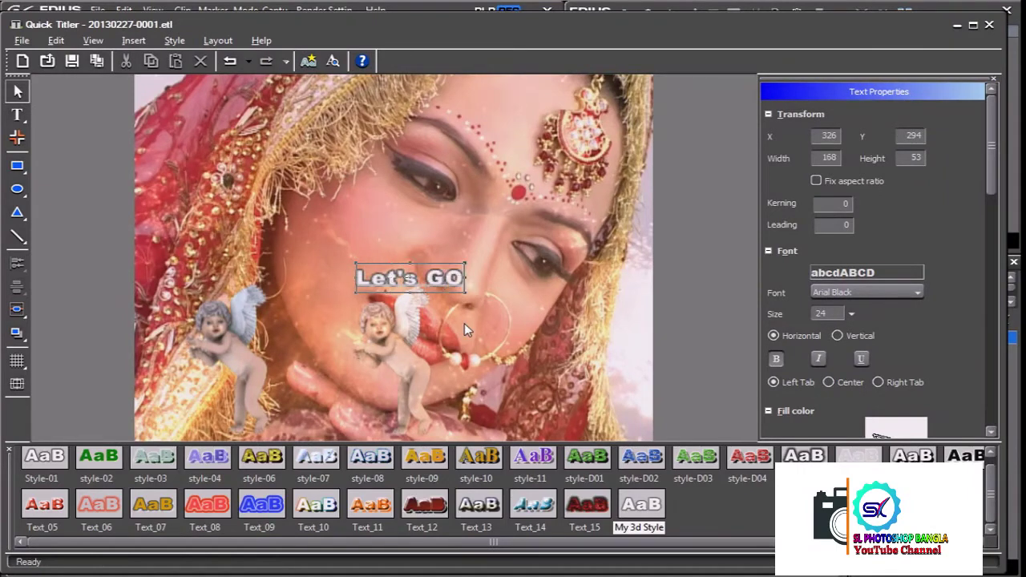
Step: Apply Style-01, move the text up and left, and append '!!!' to read 'Let's GO!!!'
{"action": "left_click", "coordinate": [53, 463]}
{"action": "double_click", "coordinate": [52, 463]}
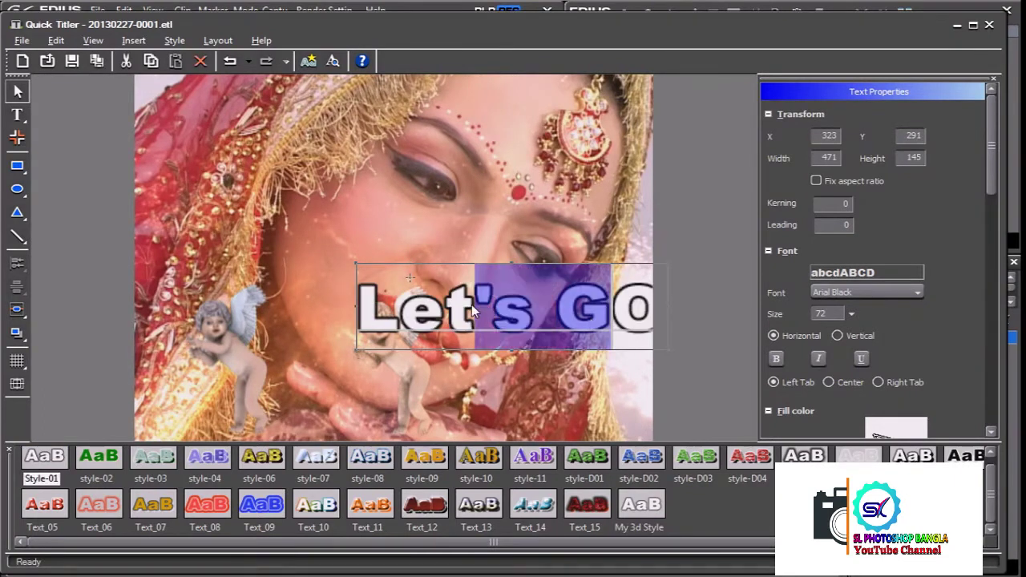
{"action": "left_click", "coordinate": [619, 346]}
{"action": "left_click_drag", "start_coordinate": [597, 332], "coordinate": [453, 304]}
{"action": "left_click", "coordinate": [608, 323]}
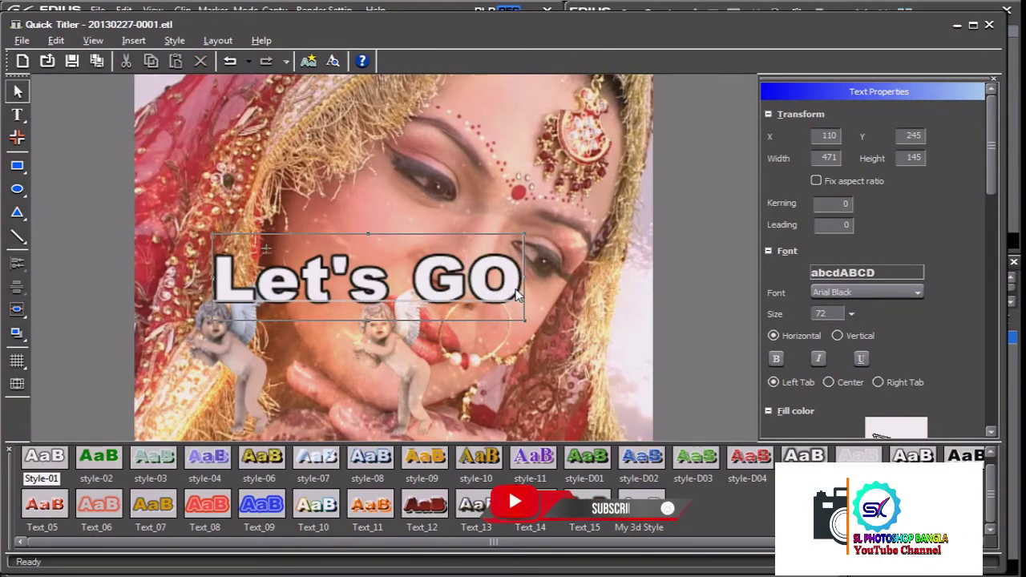
{"action": "type", "text": "!!!"}
{"action": "left_click", "coordinate": [462, 200]}
{"action": "left_click", "coordinate": [469, 276]}
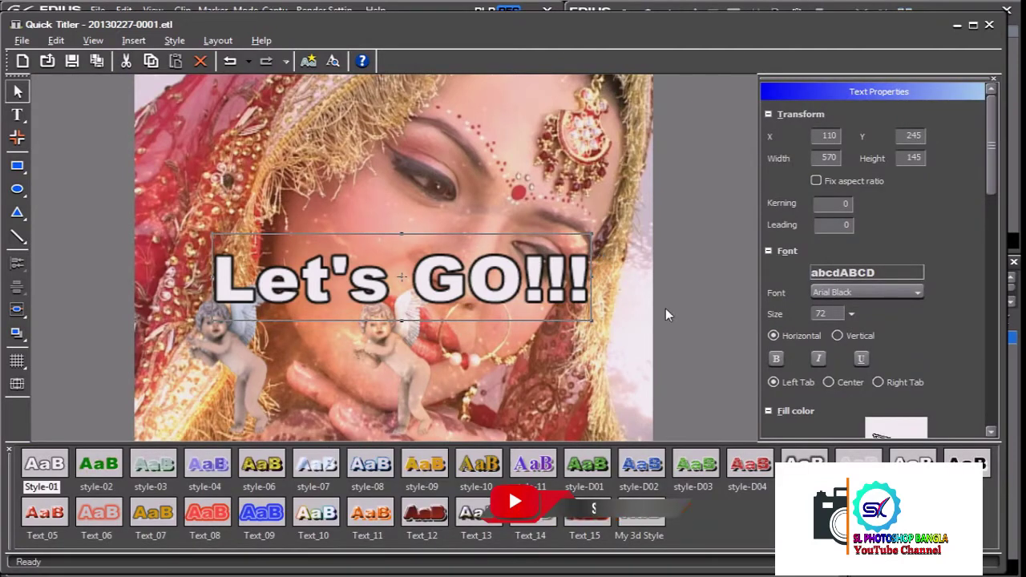
Step: Try the yellow Style-06 look, undo back to the white text, then close and save the title
{"action": "left_click", "coordinate": [271, 475]}
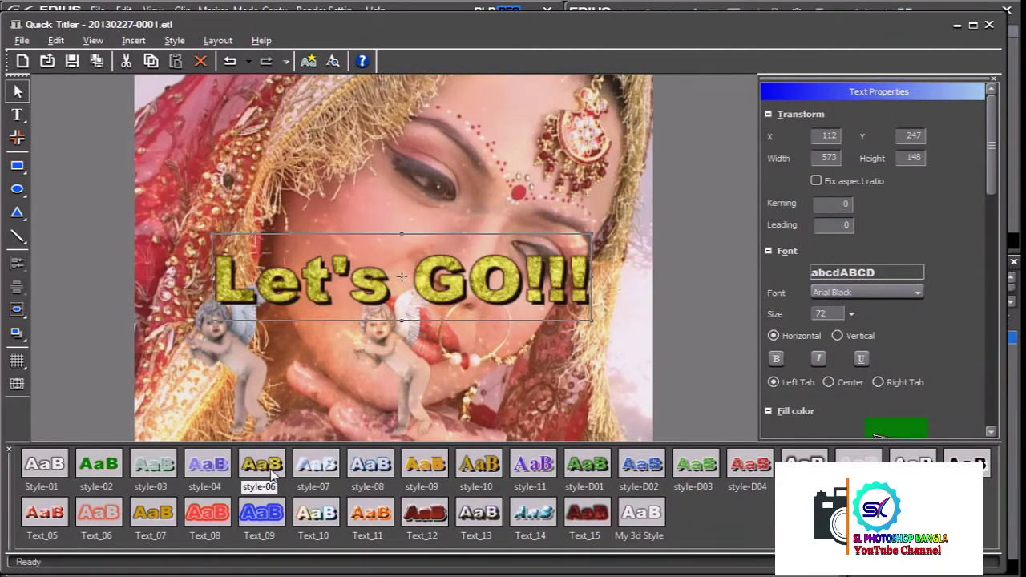
{"action": "key", "text": "ctrl+z"}
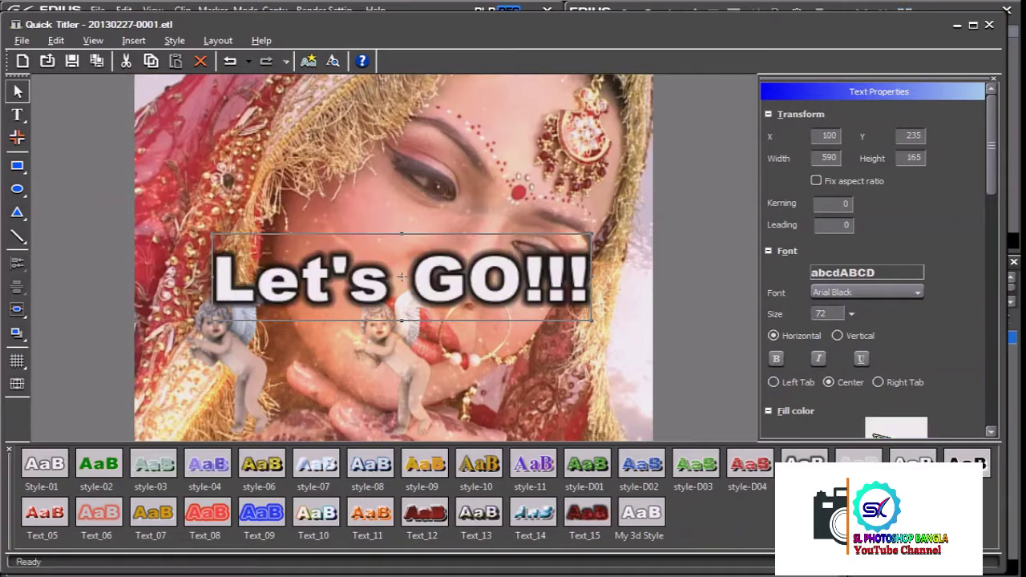
{"action": "key", "text": "ctrl+z"}
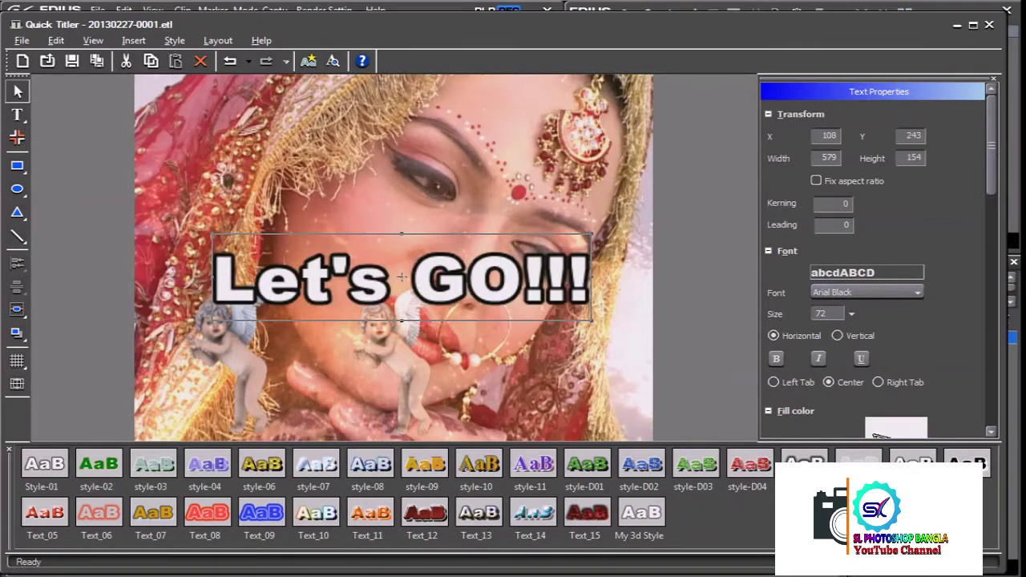
{"action": "key", "text": "ctrl+z"}
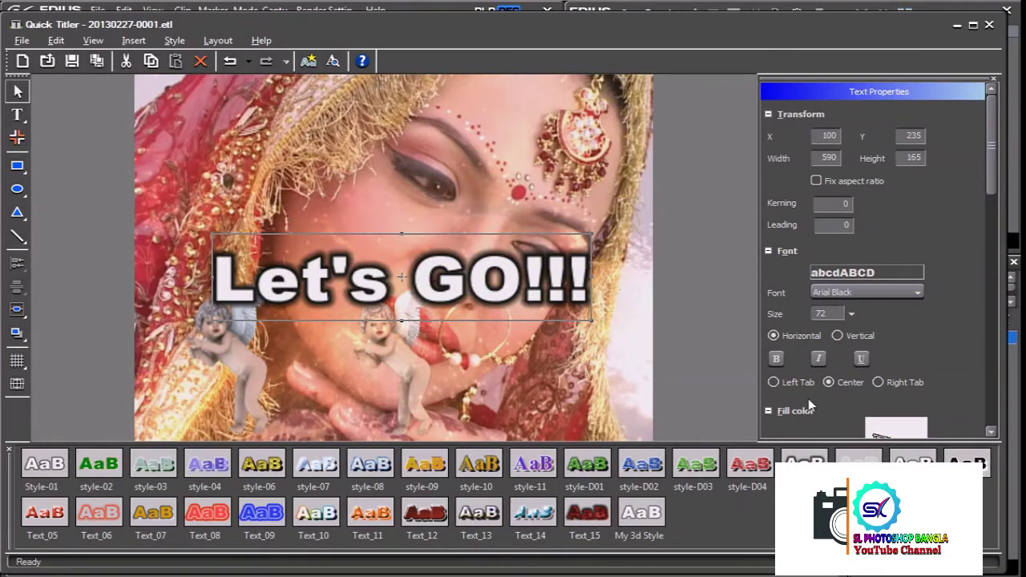
{"action": "left_click", "coordinate": [988, 26]}
{"action": "left_click", "coordinate": [475, 318]}
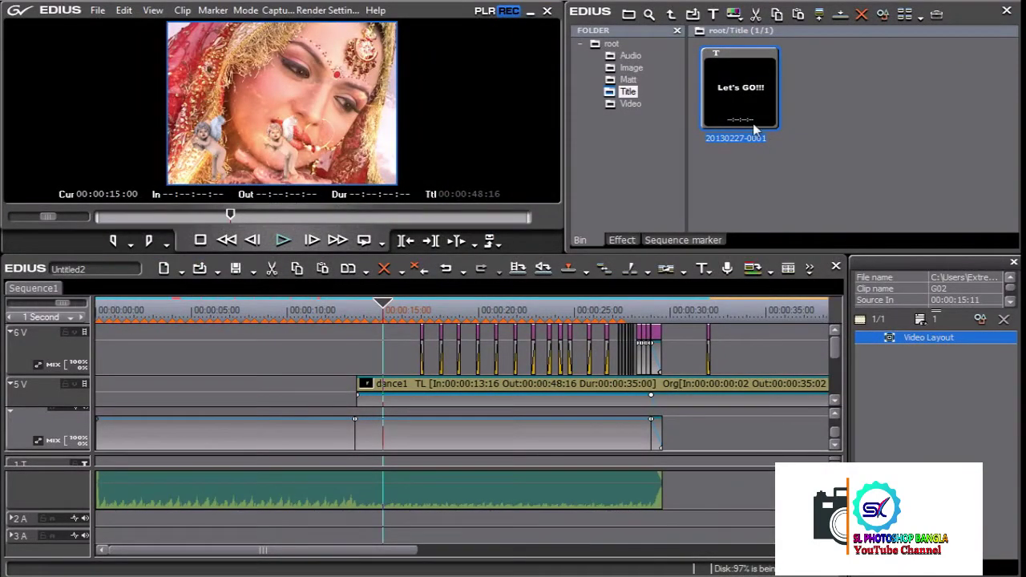
Step: Place the Let's GO!!! title on the 1T track near 13 seconds, adjust its length, and preview it
{"action": "left_click_drag", "start_coordinate": [741, 90], "coordinate": [388, 531]}
{"action": "mouse_move", "coordinate": [360, 517]}
{"action": "left_mouse_down"}
{"action": "mouse_move", "coordinate": [359, 458]}
{"action": "mouse_move", "coordinate": [399, 463]}
{"action": "left_mouse_up"}
{"action": "left_click", "coordinate": [322, 461]}
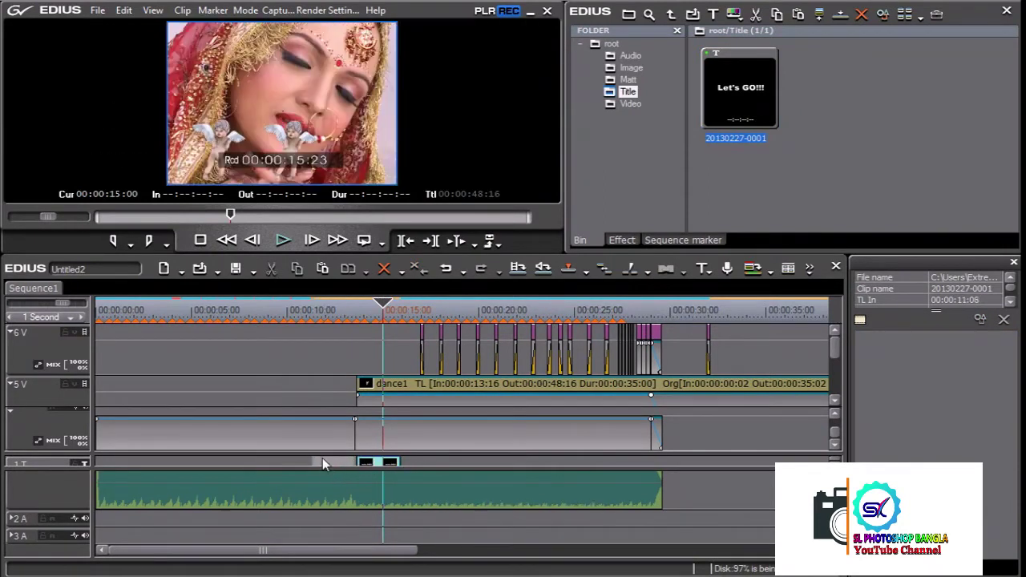
{"action": "left_click_drag", "start_coordinate": [322, 463], "coordinate": [322, 463]}
{"action": "key", "text": "space"}
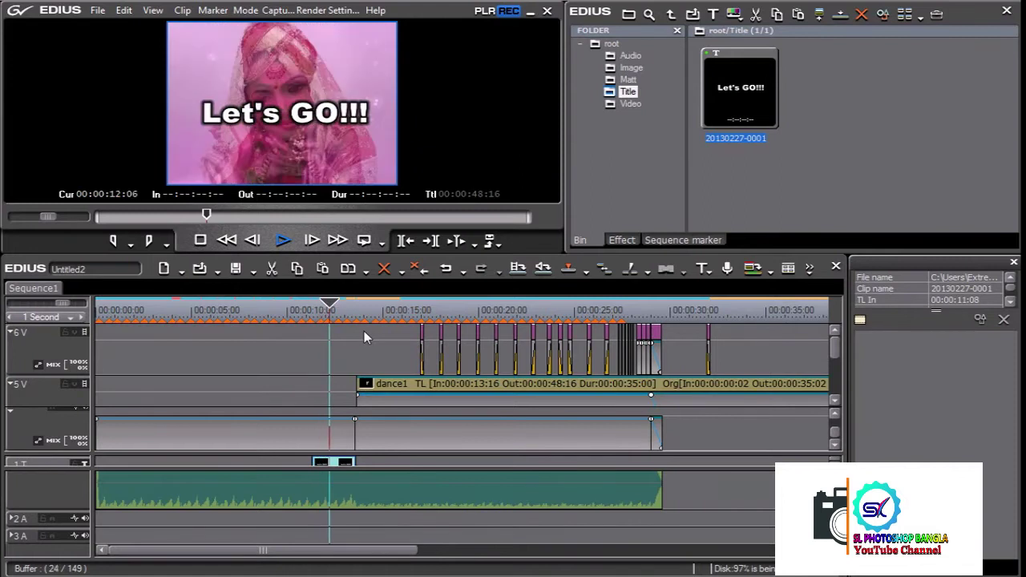
{"action": "key", "text": "space"}
{"action": "mouse_move", "coordinate": [355, 463]}
{"action": "left_mouse_down"}
{"action": "mouse_move", "coordinate": [405, 468]}
{"action": "mouse_move", "coordinate": [376, 462]}
{"action": "left_mouse_up"}
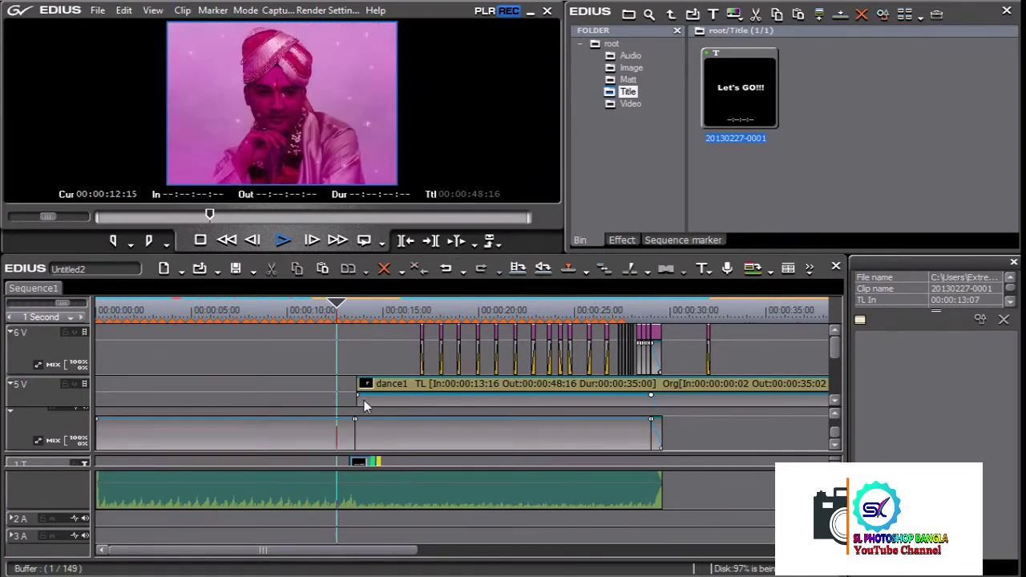
{"action": "key", "text": "space"}
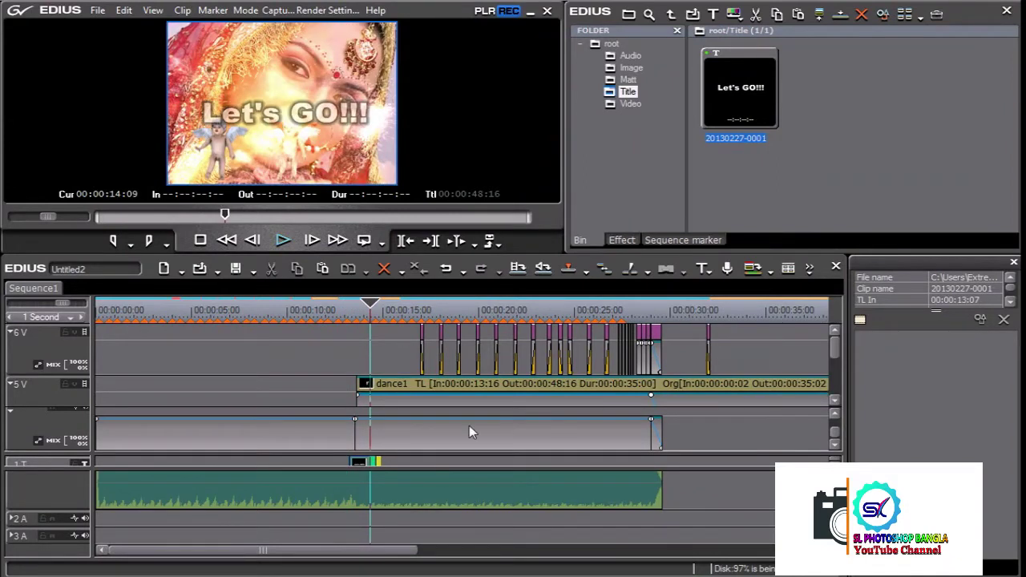
Step: Show the effects library and browse title mixer groups like Fade Slide A and Soft Slide
{"action": "left_click", "coordinate": [626, 238]}
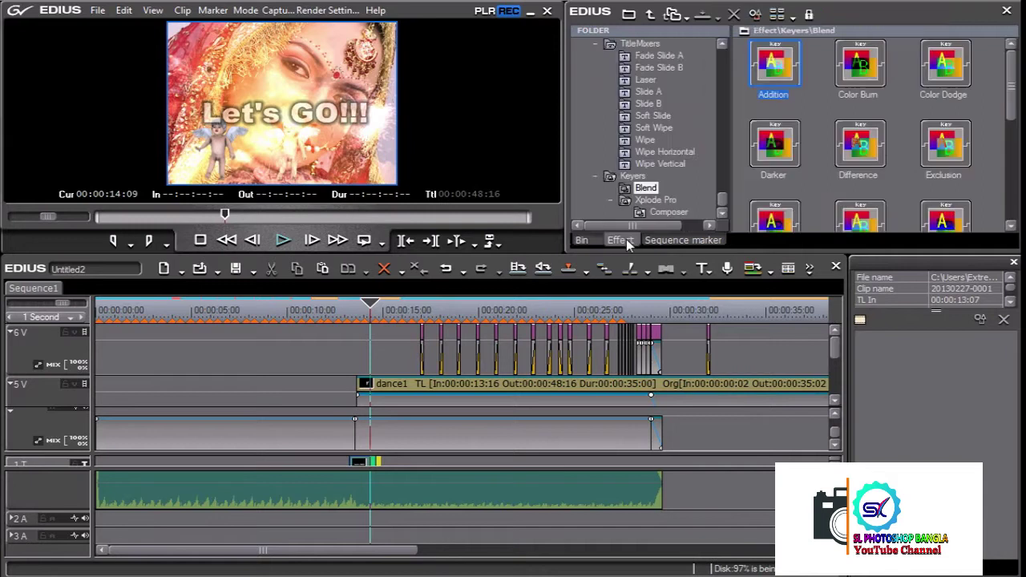
{"action": "left_click", "coordinate": [727, 193]}
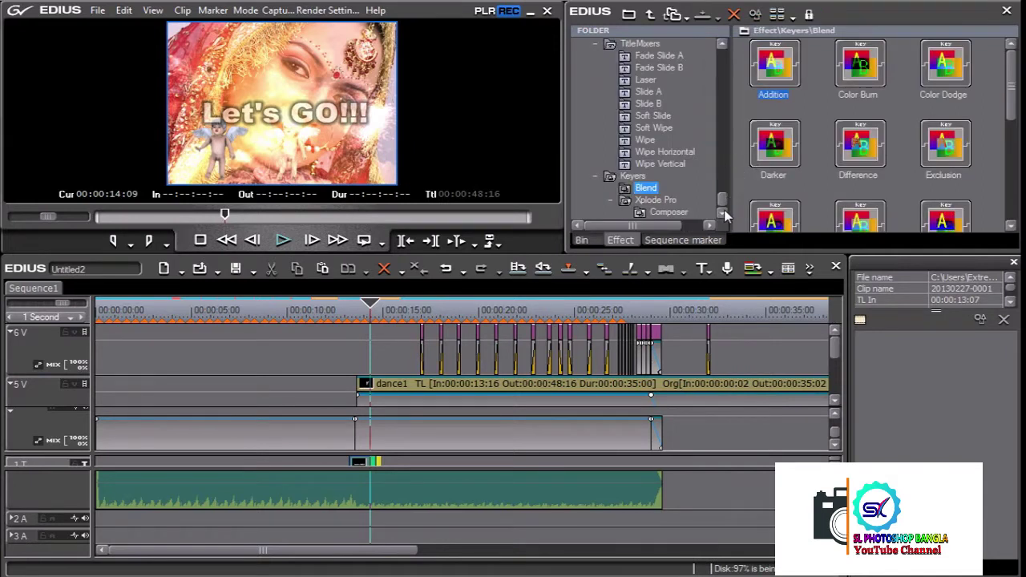
{"action": "scroll", "coordinate": [721, 211], "scroll_direction": "up", "scroll_amount": 3}
{"action": "scroll", "coordinate": [723, 206], "scroll_direction": "up", "scroll_amount": 2}
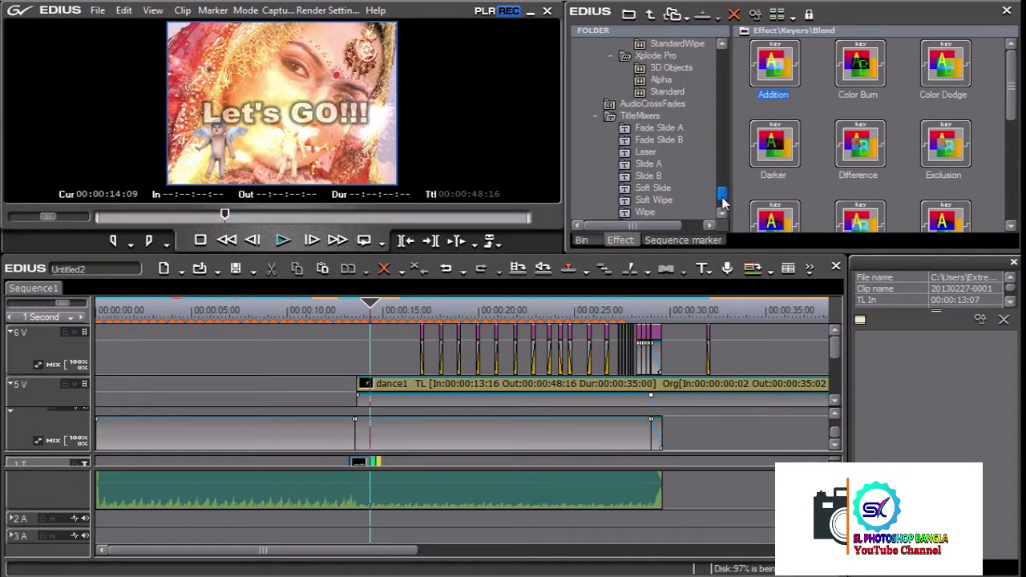
{"action": "left_click", "coordinate": [659, 116]}
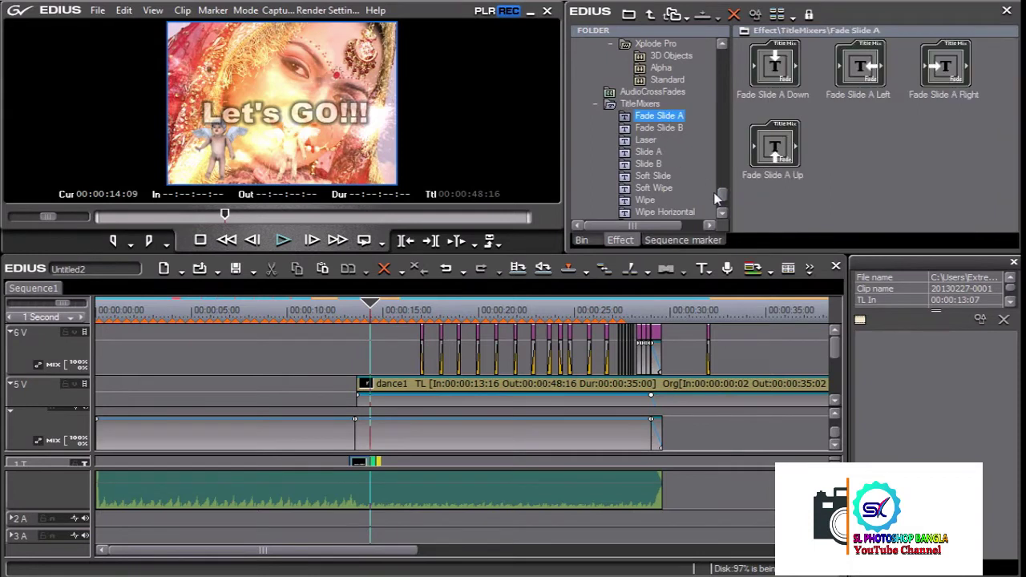
{"action": "left_click", "coordinate": [645, 200]}
{"action": "left_click", "coordinate": [651, 187]}
{"action": "left_click", "coordinate": [649, 175]}
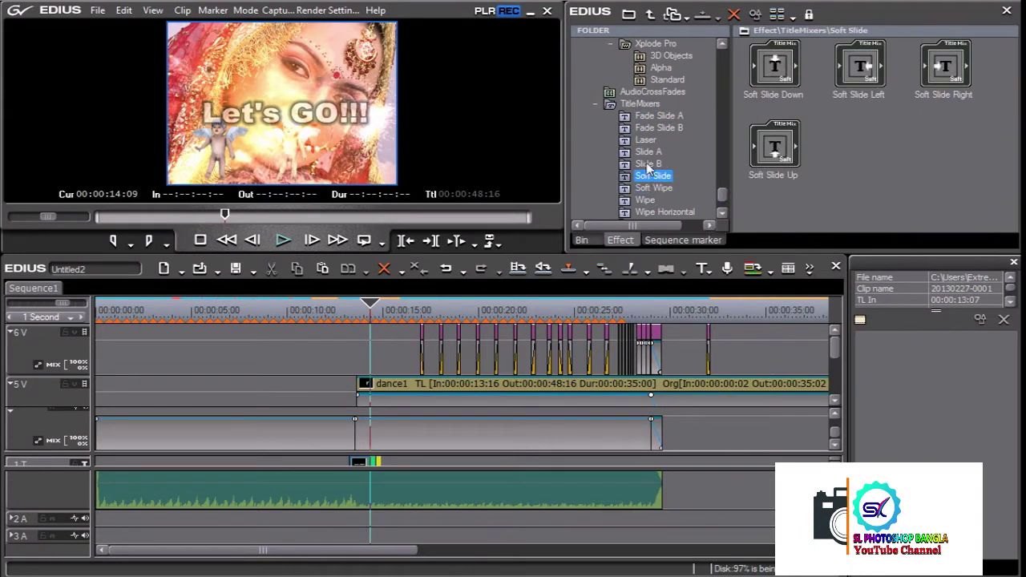
Step: Look through Slide A and Laser, then select the Fade Slide B Down title mixer
{"action": "left_click", "coordinate": [648, 164]}
{"action": "left_click", "coordinate": [649, 152]}
{"action": "left_click", "coordinate": [646, 140]}
{"action": "left_click", "coordinate": [651, 129]}
{"action": "left_click", "coordinate": [646, 140]}
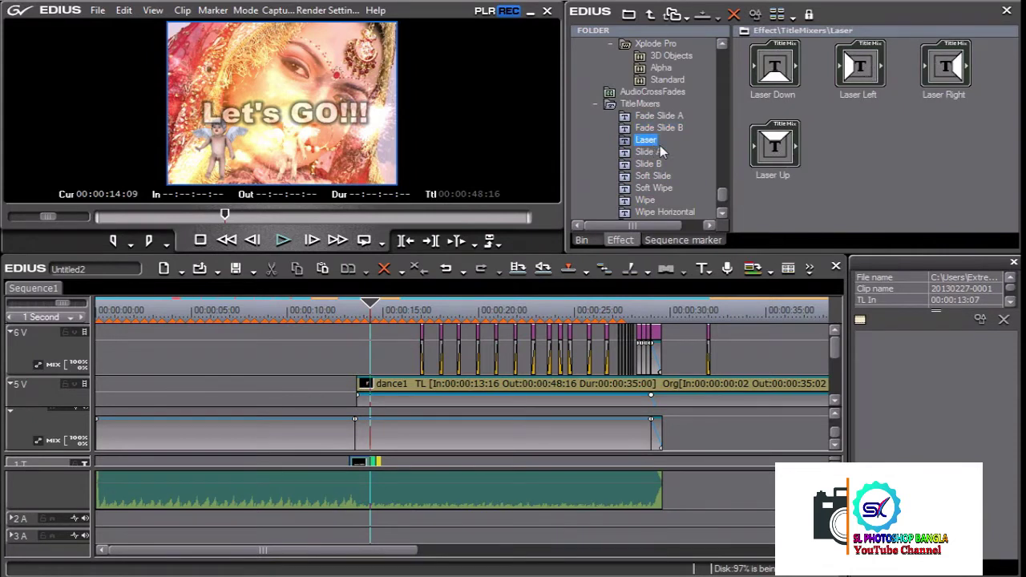
{"action": "left_click", "coordinate": [667, 130]}
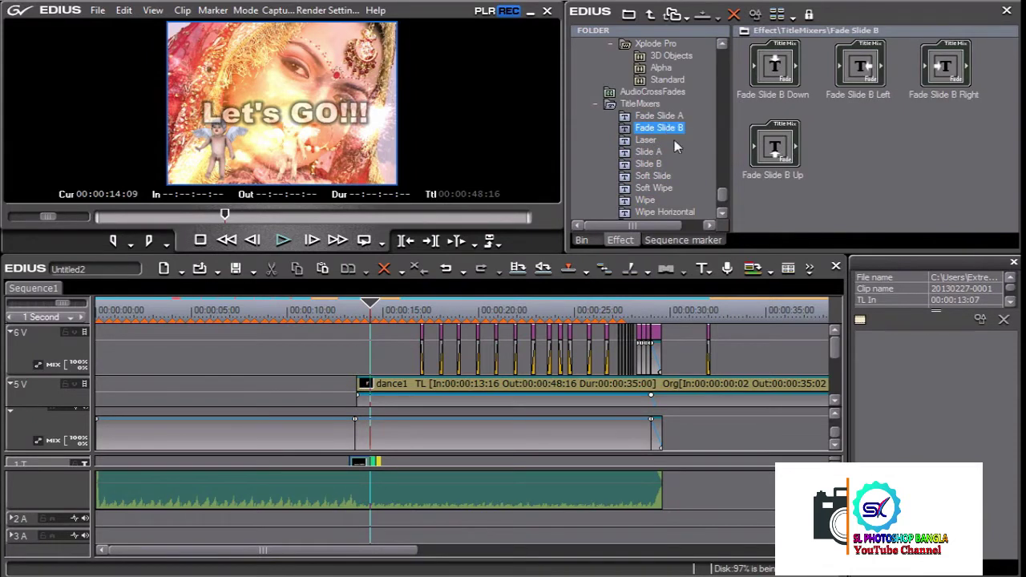
{"action": "left_click", "coordinate": [772, 72]}
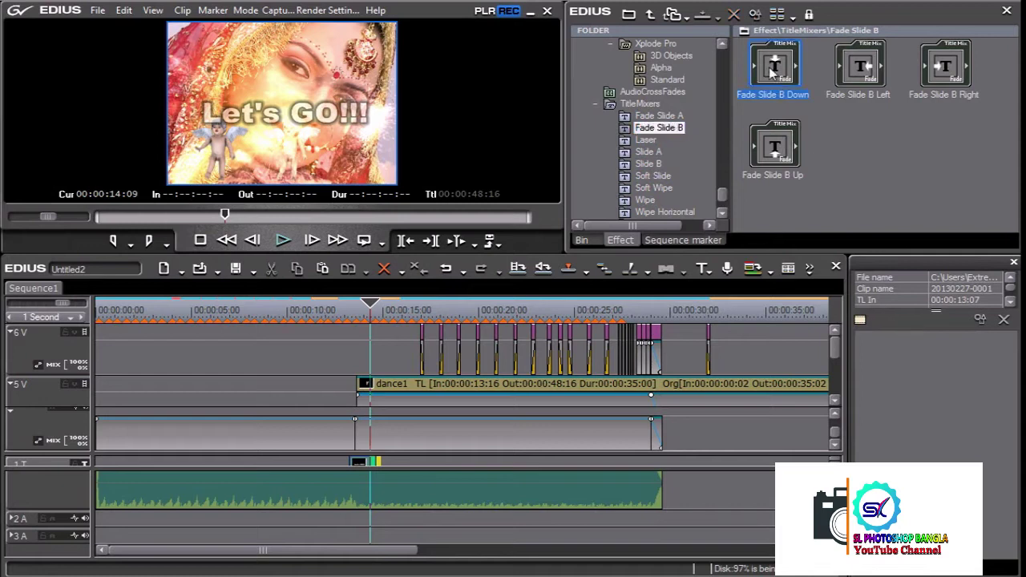
Step: Apply Fade Slide B Down to the 1T title clip and play it back
{"action": "mouse_move", "coordinate": [779, 84]}
{"action": "left_mouse_down"}
{"action": "mouse_move", "coordinate": [360, 467]}
{"action": "mouse_move", "coordinate": [370, 459]}
{"action": "left_mouse_up"}
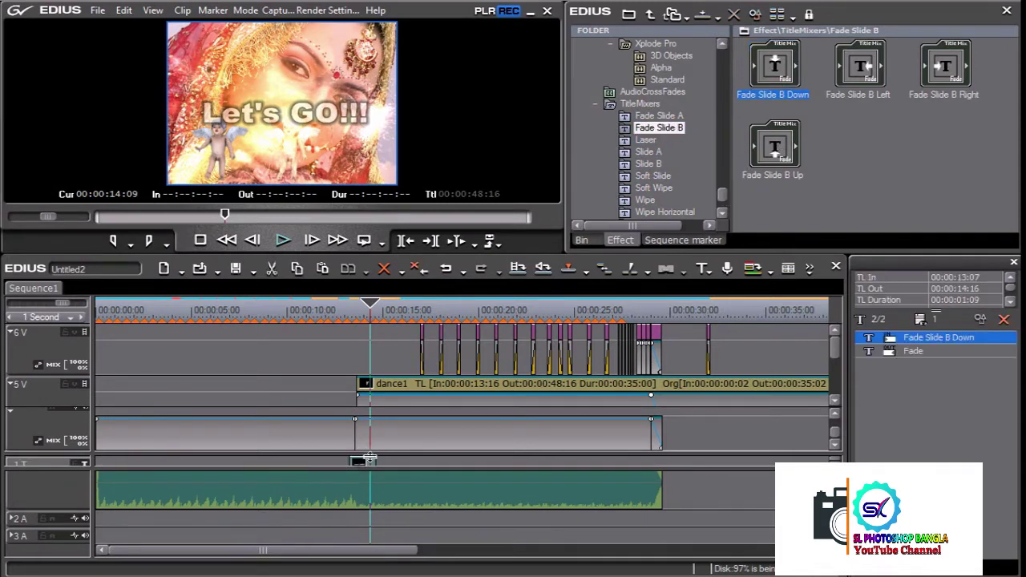
{"action": "scroll", "coordinate": [553, 433], "scroll_direction": "up", "scroll_amount": 1}
{"action": "scroll", "coordinate": [553, 433], "scroll_direction": "up", "scroll_amount": 1}
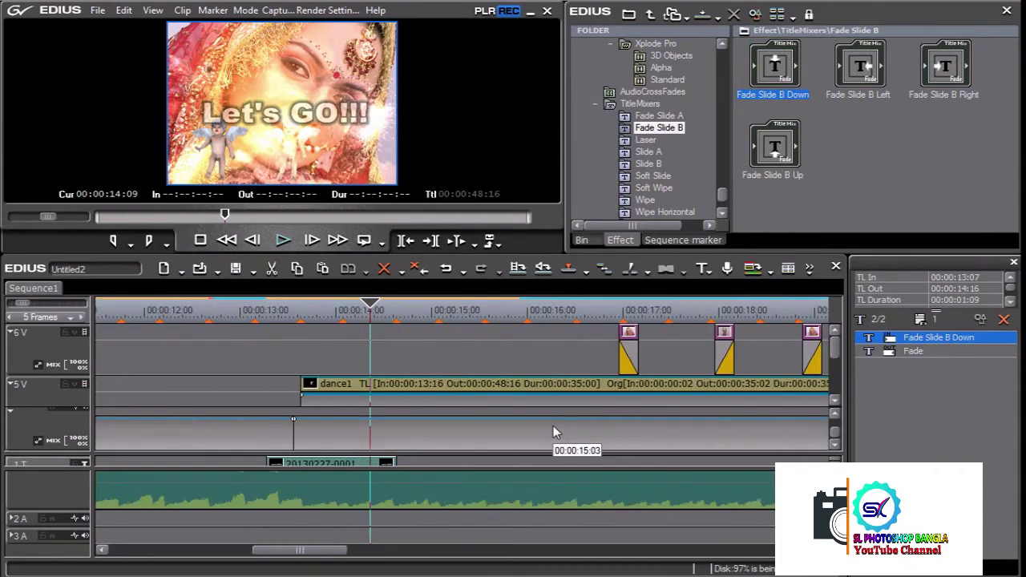
{"action": "left_click_drag", "start_coordinate": [597, 469], "coordinate": [597, 515]}
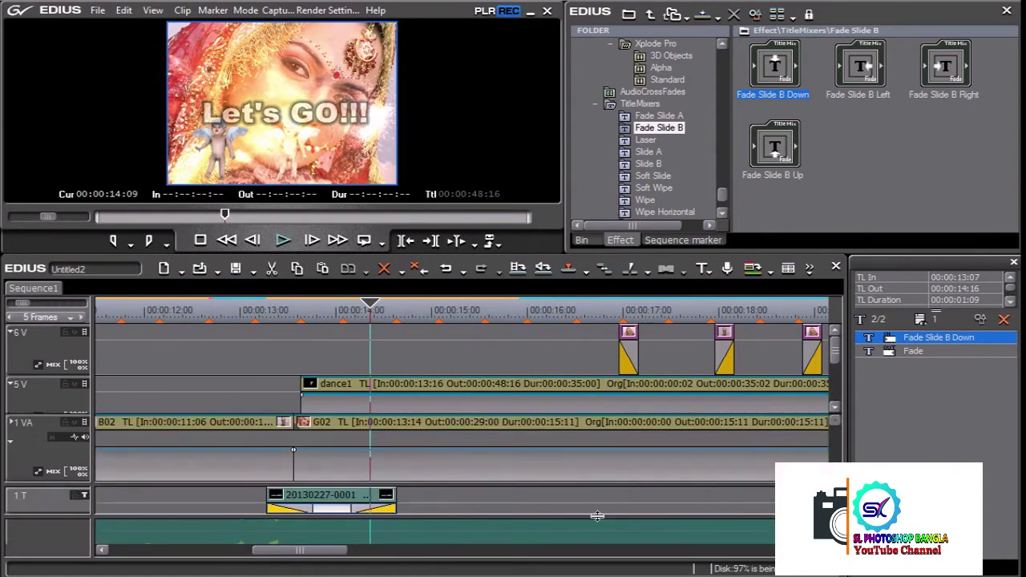
{"action": "key", "text": "/"}
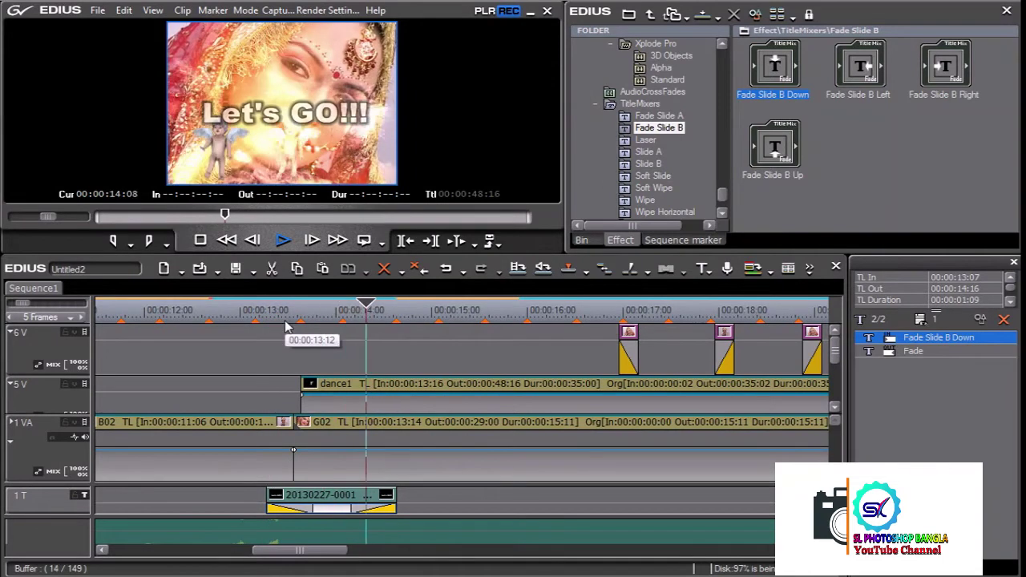
{"action": "left_click", "coordinate": [341, 501]}
Step: Shorten the title's fade-in and out point, preview, and adjust the fade length
{"action": "left_click_drag", "start_coordinate": [318, 517], "coordinate": [286, 517]}
{"action": "left_click_drag", "start_coordinate": [397, 497], "coordinate": [331, 497]}
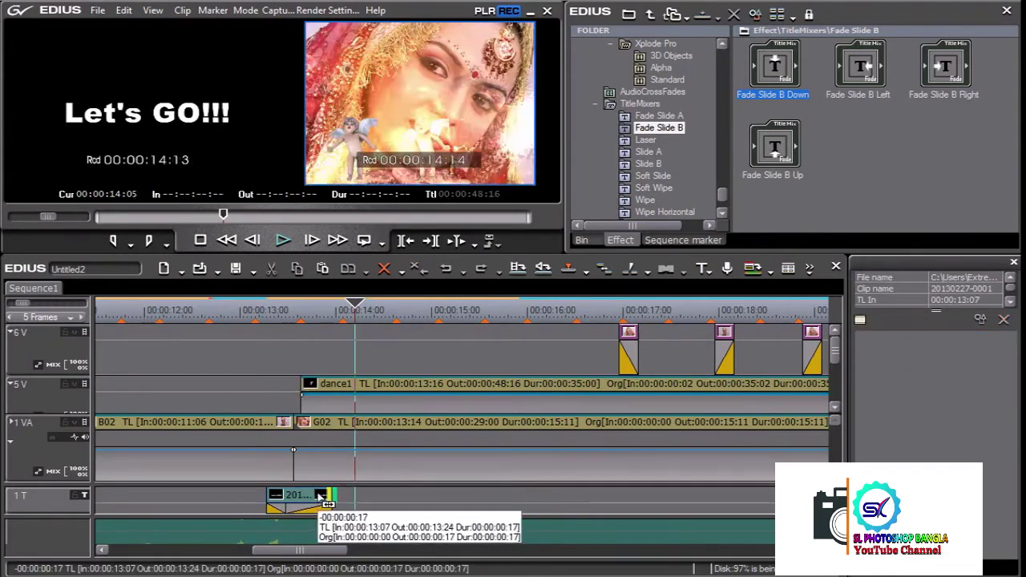
{"action": "key", "text": "space"}
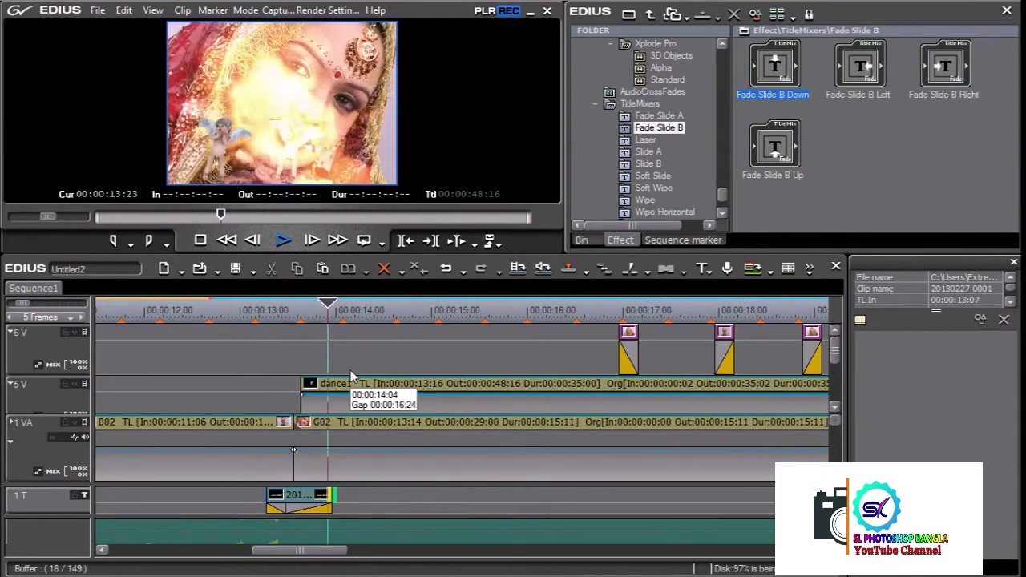
{"action": "key", "text": "space"}
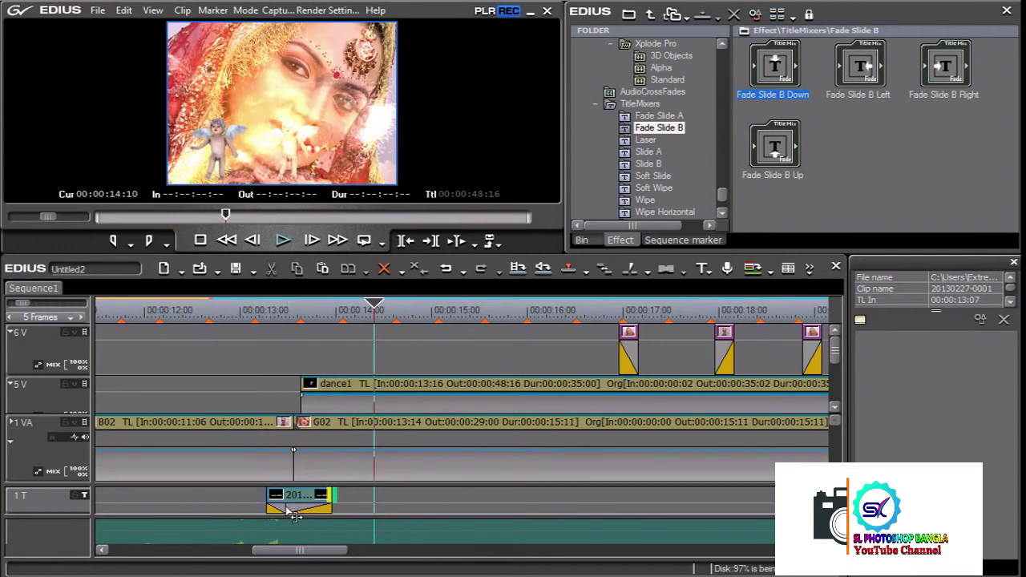
{"action": "left_click", "coordinate": [291, 515]}
{"action": "left_click_drag", "start_coordinate": [291, 519], "coordinate": [296, 517]}
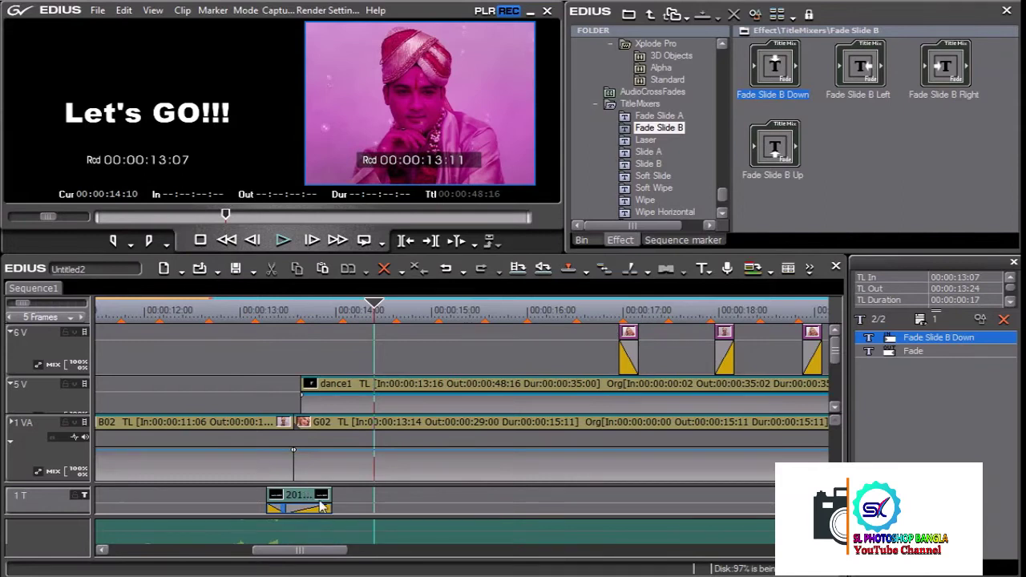
Step: Move the title clip up to track 6V starting at 13:16 with dance1
{"action": "left_click_drag", "start_coordinate": [296, 499], "coordinate": [328, 371]}
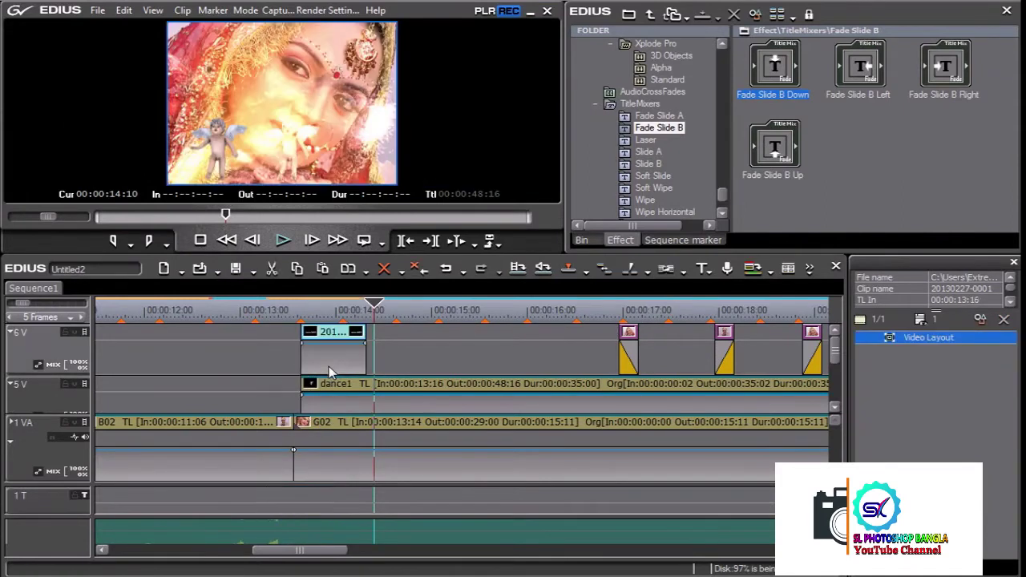
{"action": "left_click", "coordinate": [301, 313]}
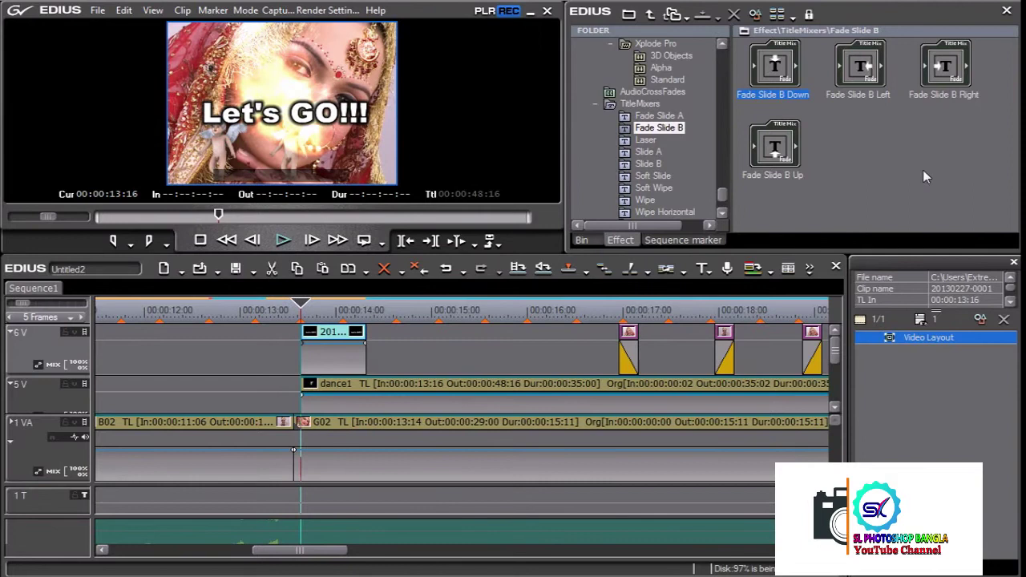
{"action": "left_click", "coordinate": [583, 241]}
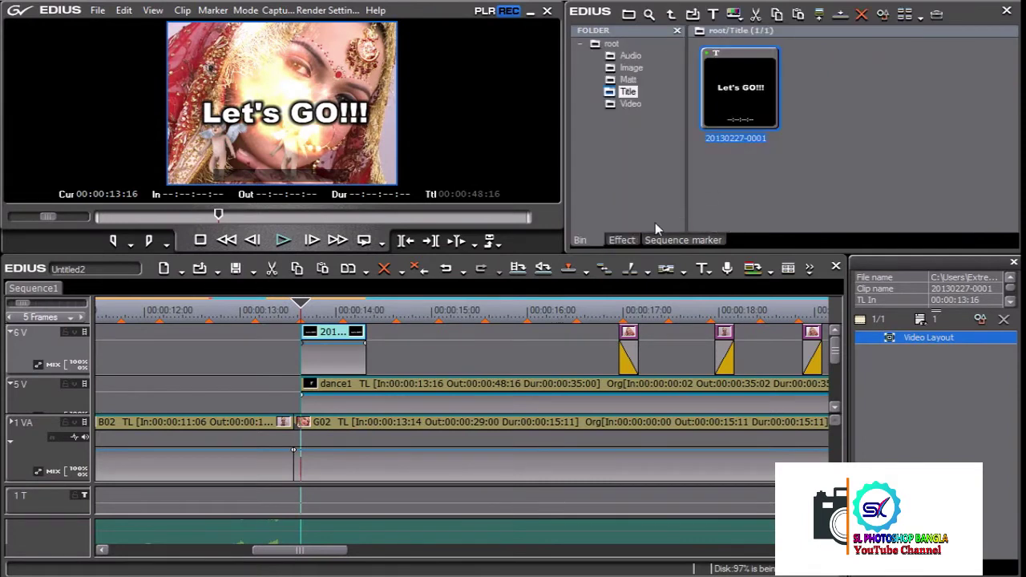
Step: Browse the effects tree to the GPU Advanced transitions
{"action": "left_click", "coordinate": [619, 240]}
{"action": "left_click_drag", "start_coordinate": [722, 194], "coordinate": [751, 76]}
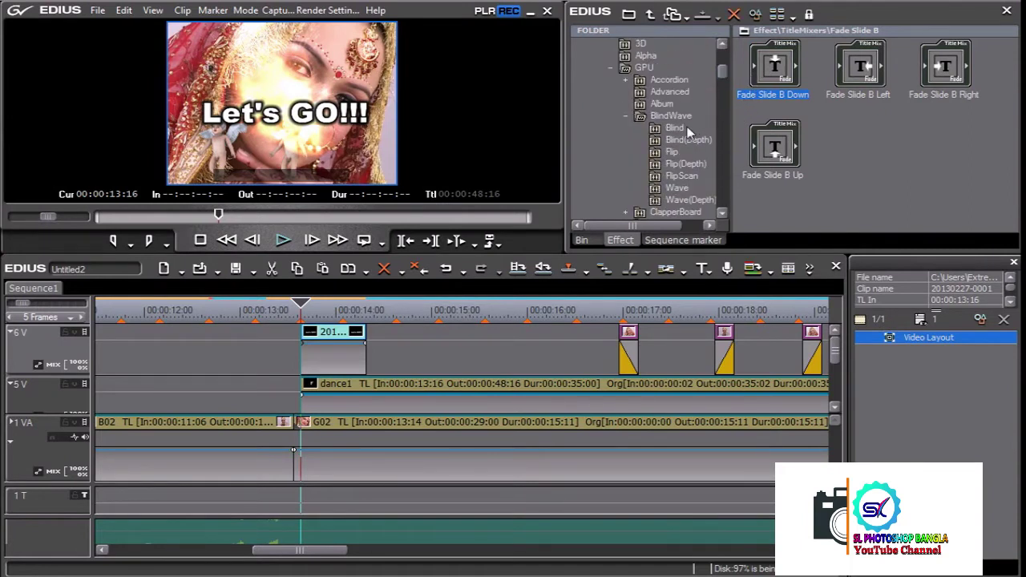
{"action": "left_click", "coordinate": [676, 128]}
{"action": "scroll", "coordinate": [725, 72], "scroll_direction": "up", "scroll_amount": 1}
{"action": "left_click", "coordinate": [669, 103]}
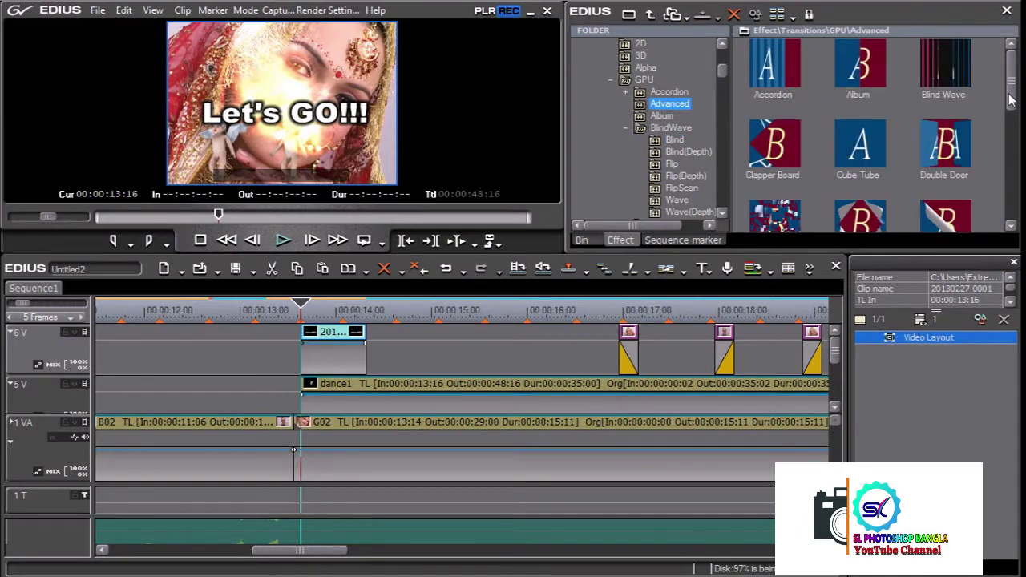
Step: Apply the Clapper Board transition to the 6V title clip and preview it
{"action": "mouse_move", "coordinate": [774, 145]}
{"action": "left_mouse_down"}
{"action": "mouse_move", "coordinate": [325, 361]}
{"action": "mouse_move", "coordinate": [360, 375]}
{"action": "left_mouse_up"}
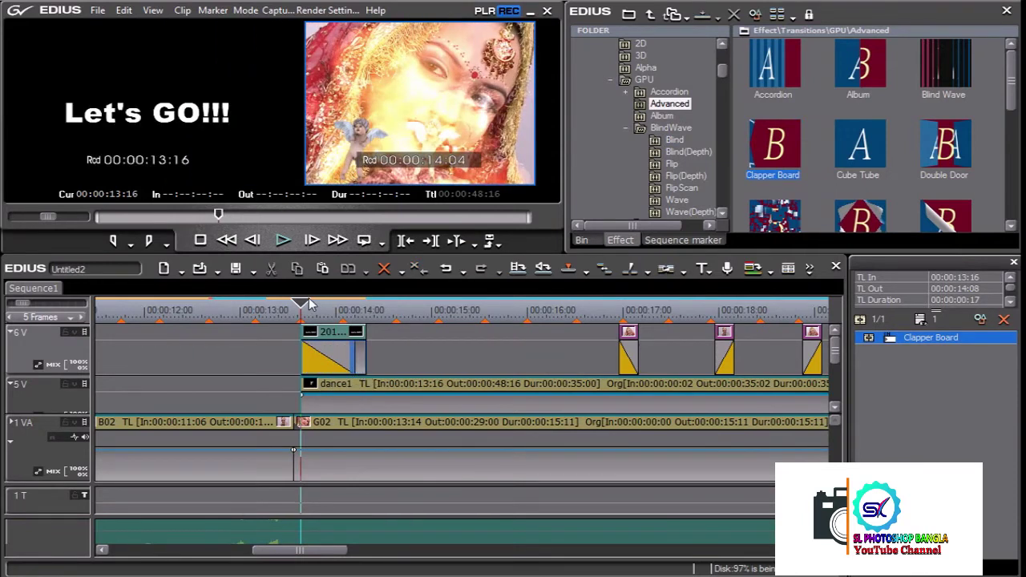
{"action": "left_click_drag", "start_coordinate": [308, 305], "coordinate": [280, 311]}
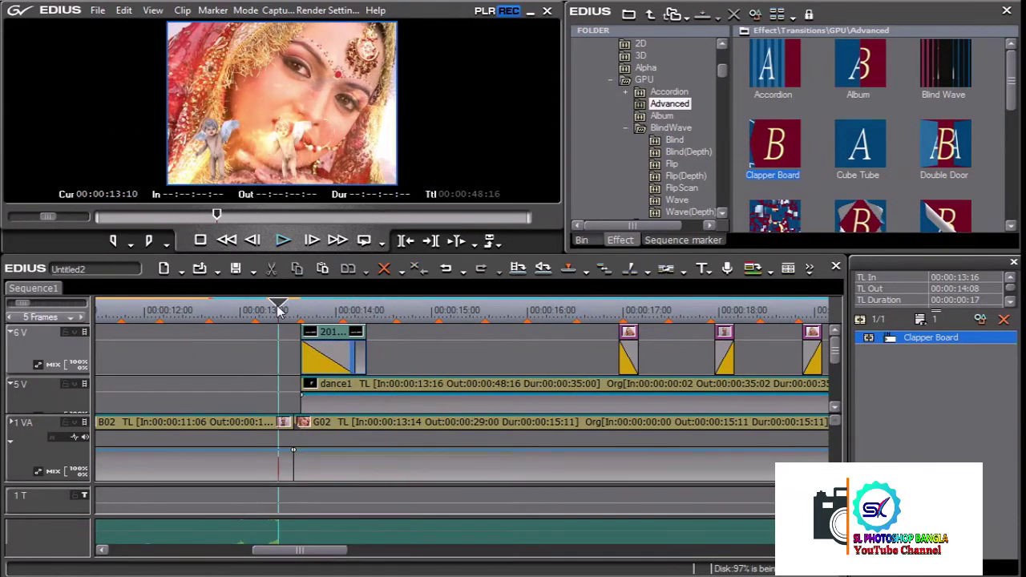
{"action": "key", "text": "space"}
{"action": "key", "text": "space"}
{"action": "left_click", "coordinate": [336, 362]}
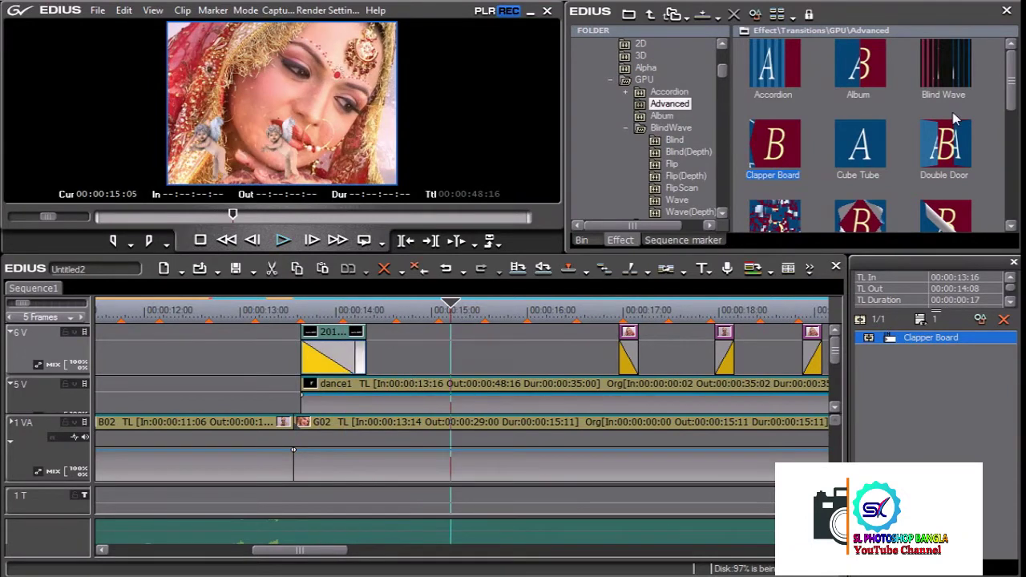
Step: Drag the Ripple transition onto the 6V title clip over Clapper Board
{"action": "left_click_drag", "start_coordinate": [1012, 77], "coordinate": [1008, 178]}
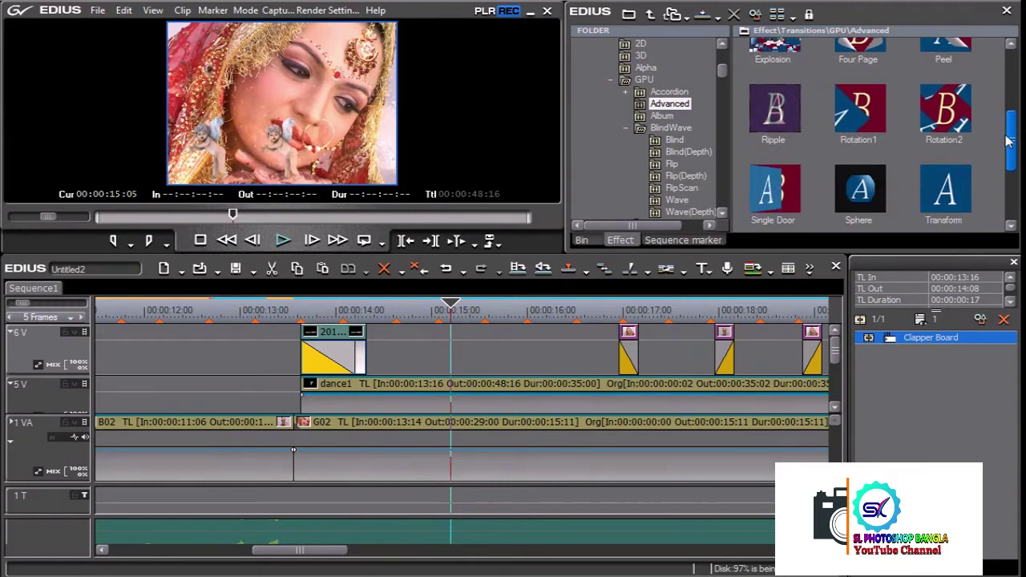
{"action": "scroll", "coordinate": [1008, 178], "scroll_direction": "up", "scroll_amount": 1}
{"action": "left_click_drag", "start_coordinate": [774, 68], "coordinate": [322, 353]}
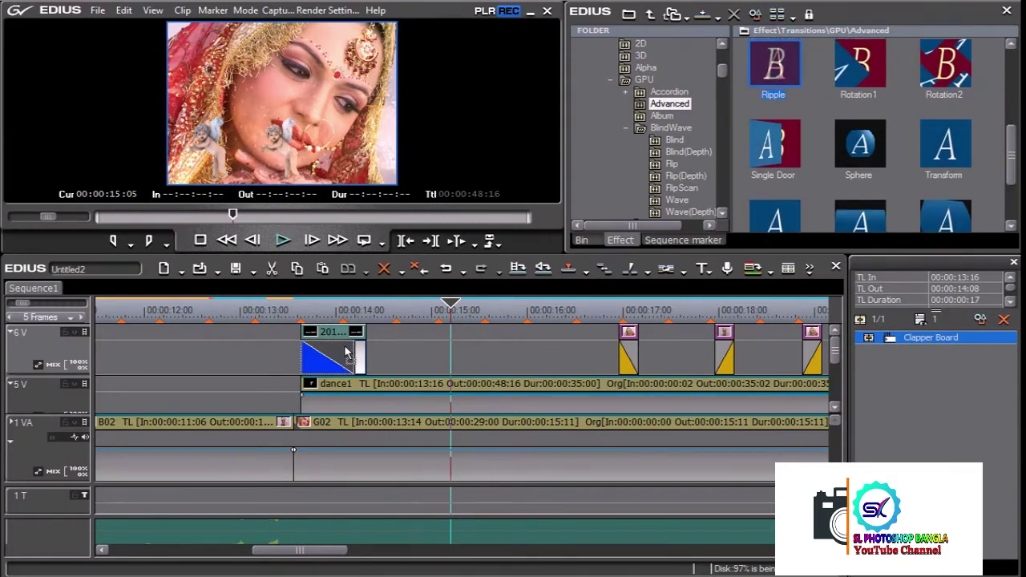
Step: Replay the Ripple transition from around 13:11–13:16, then begin trimming the 6V title's end
{"action": "left_click", "coordinate": [270, 322]}
{"action": "key", "text": "space"}
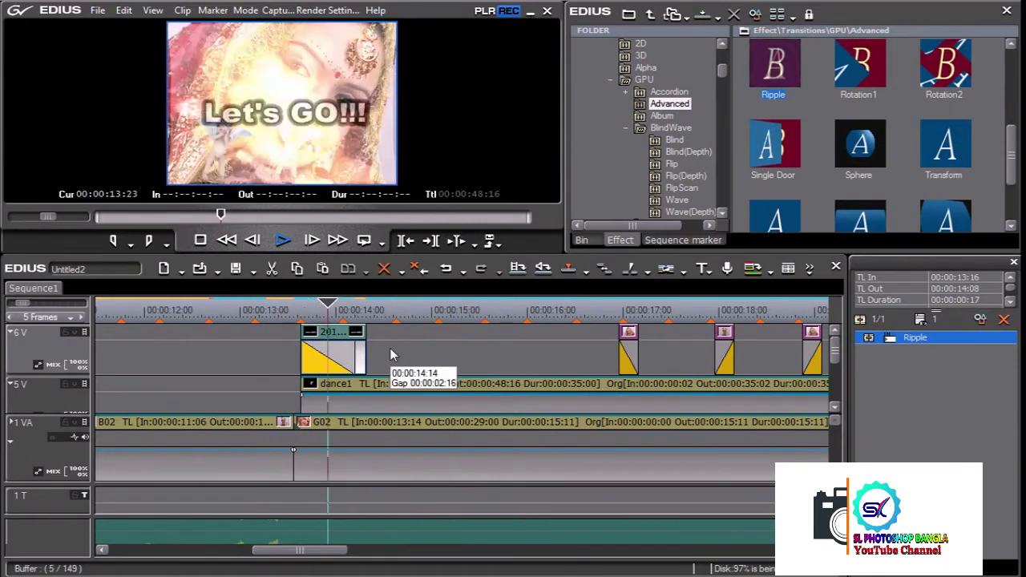
{"action": "left_click", "coordinate": [283, 312]}
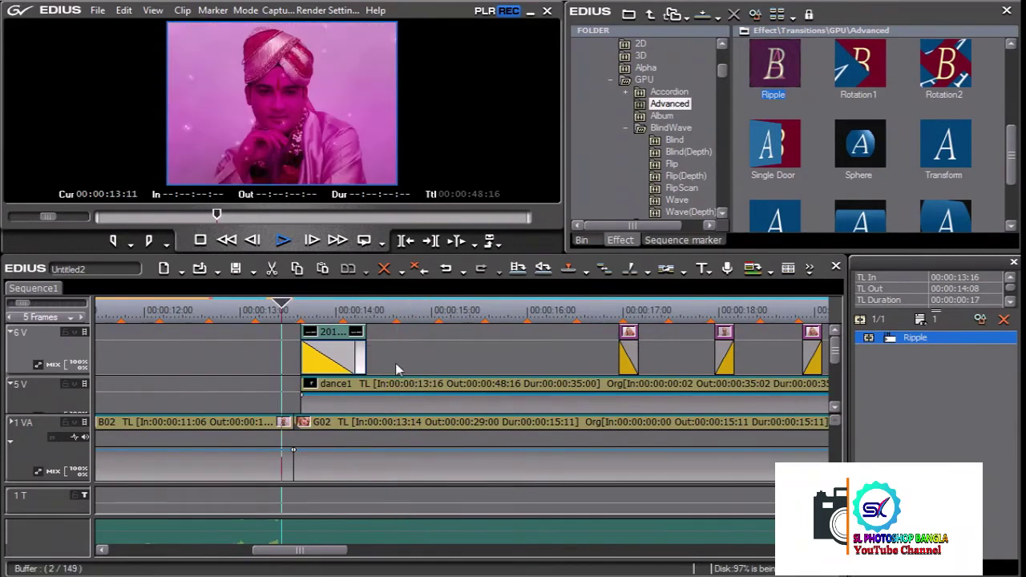
{"action": "left_click", "coordinate": [294, 309]}
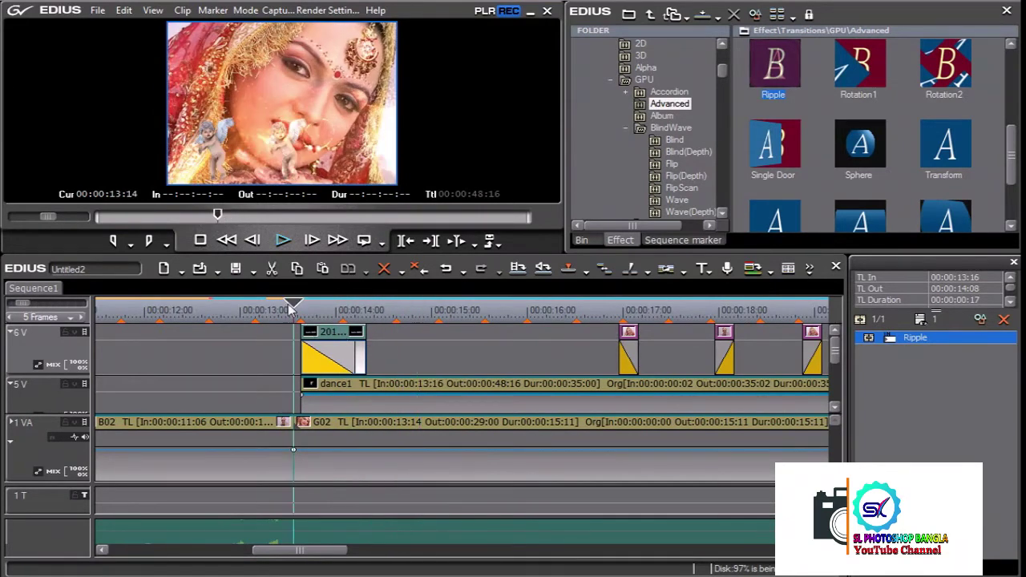
{"action": "left_click", "coordinate": [362, 376]}
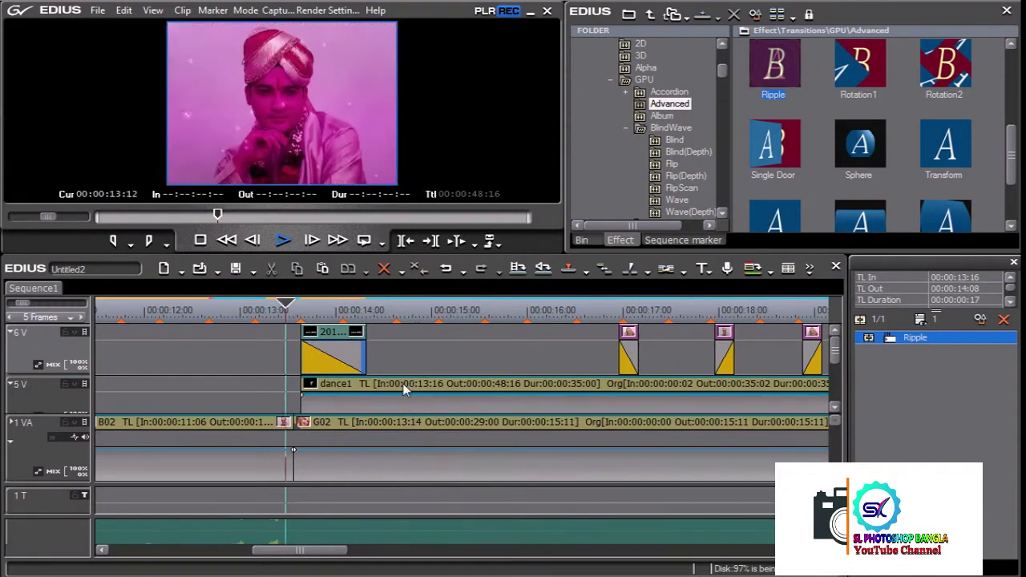
{"action": "key", "text": "space"}
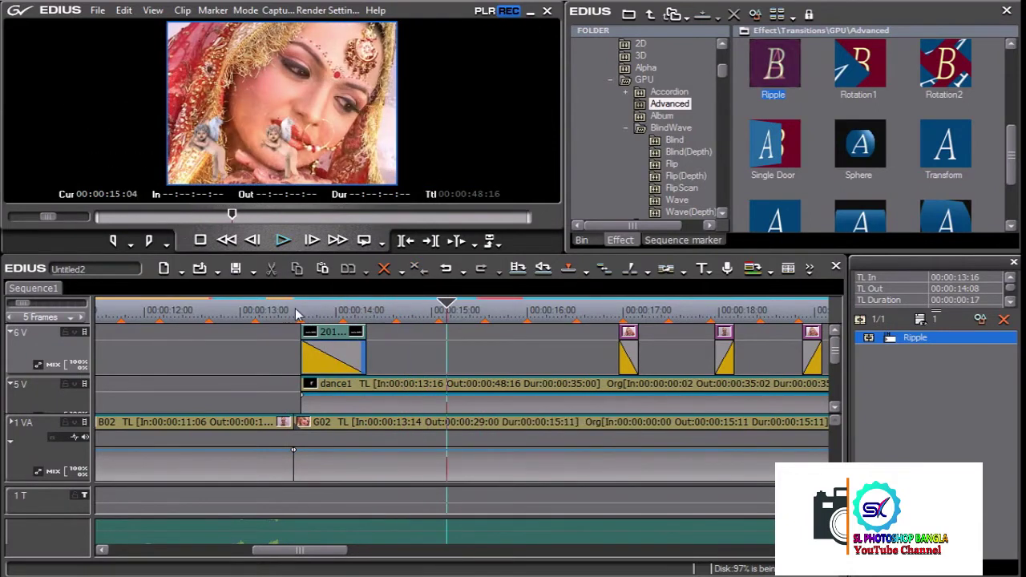
{"action": "key", "text": "space"}
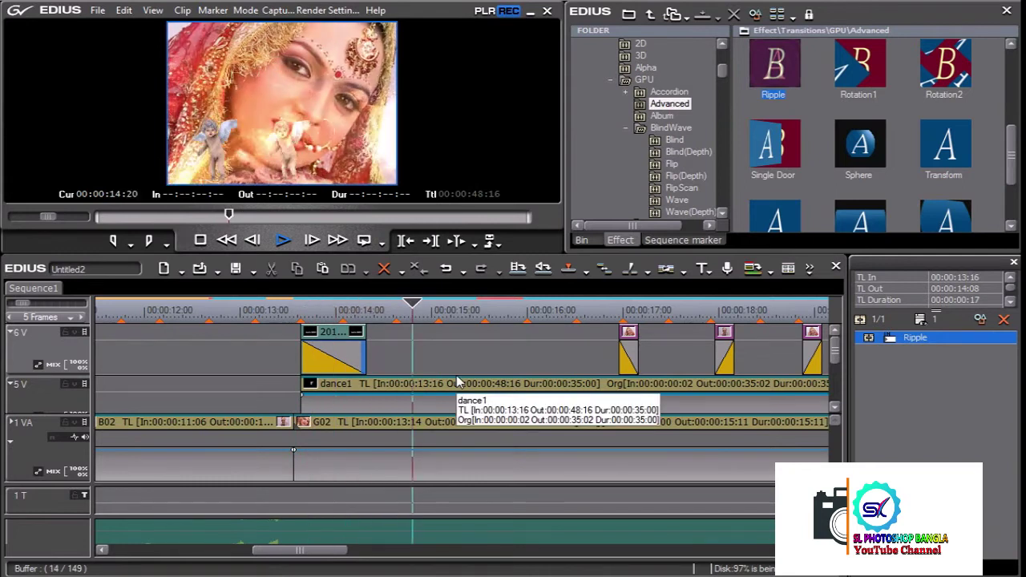
{"action": "left_click", "coordinate": [215, 312]}
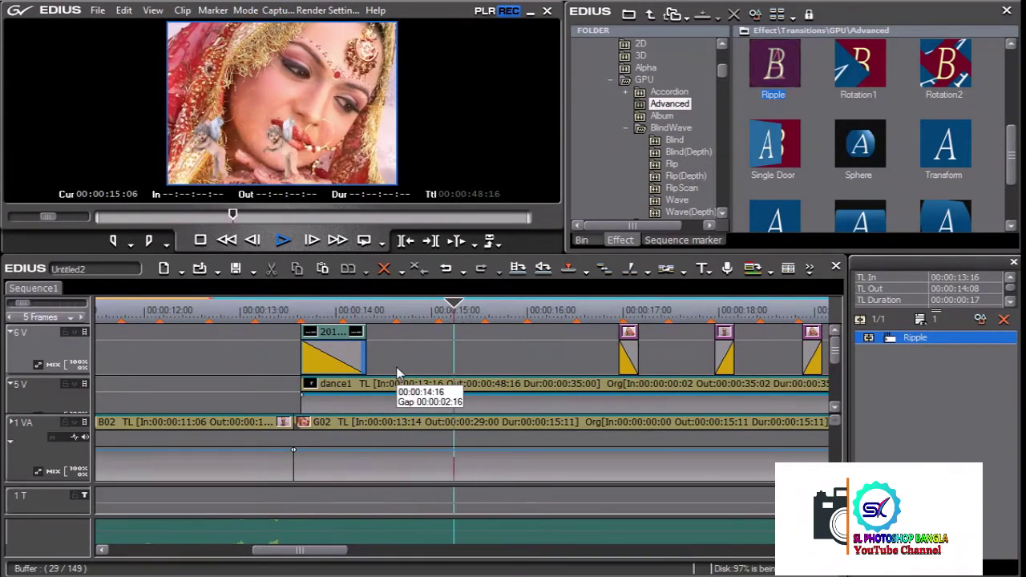
{"action": "key", "text": "space"}
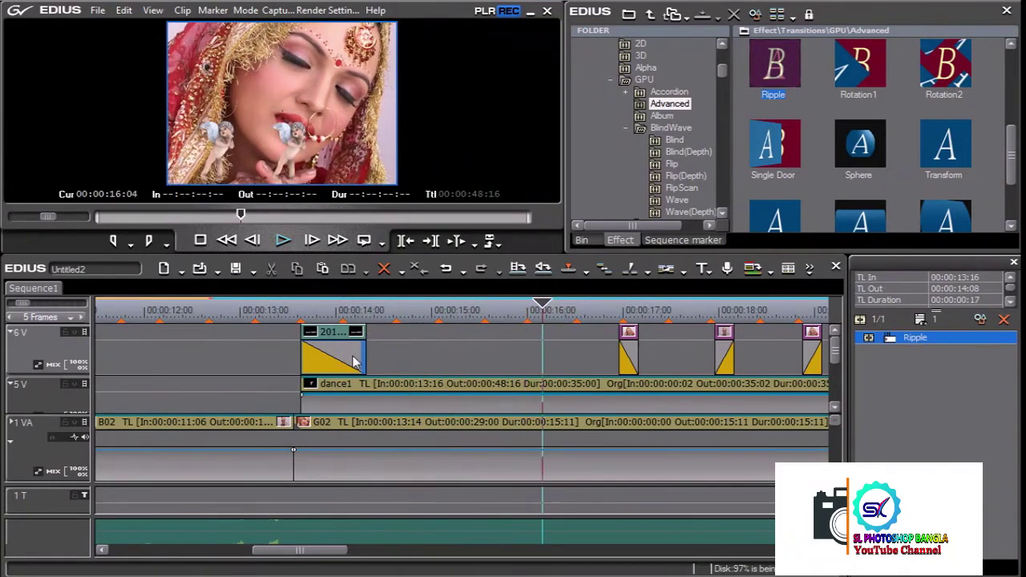
{"action": "left_click_drag", "start_coordinate": [381, 341], "coordinate": [365, 363]}
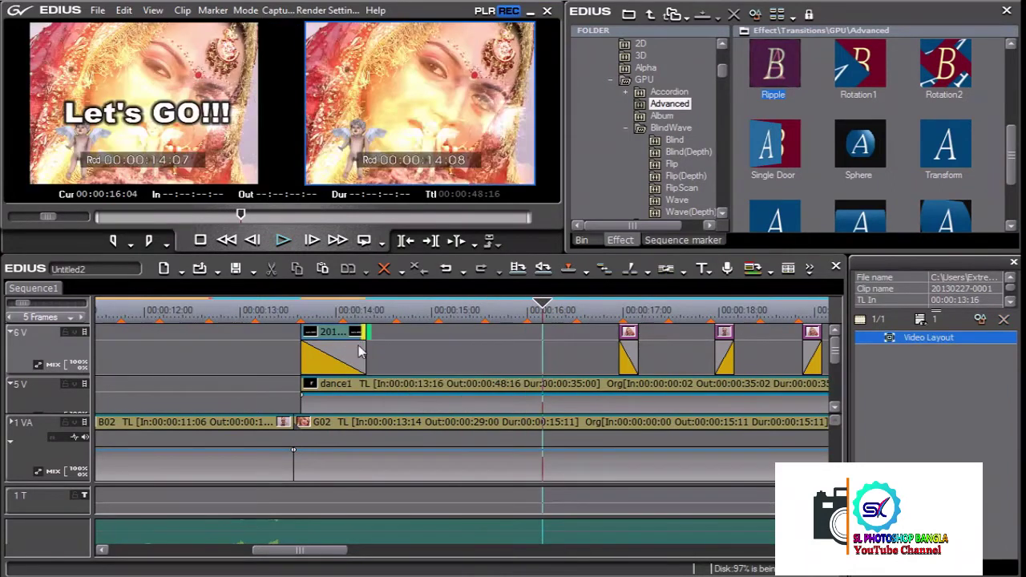
Step: Replay and scrub through the opening frames of the 6V title
{"action": "mouse_move", "coordinate": [357, 361]}
{"action": "left_mouse_down"}
{"action": "mouse_move", "coordinate": [342, 360]}
{"action": "mouse_move", "coordinate": [343, 337]}
{"action": "left_mouse_up"}
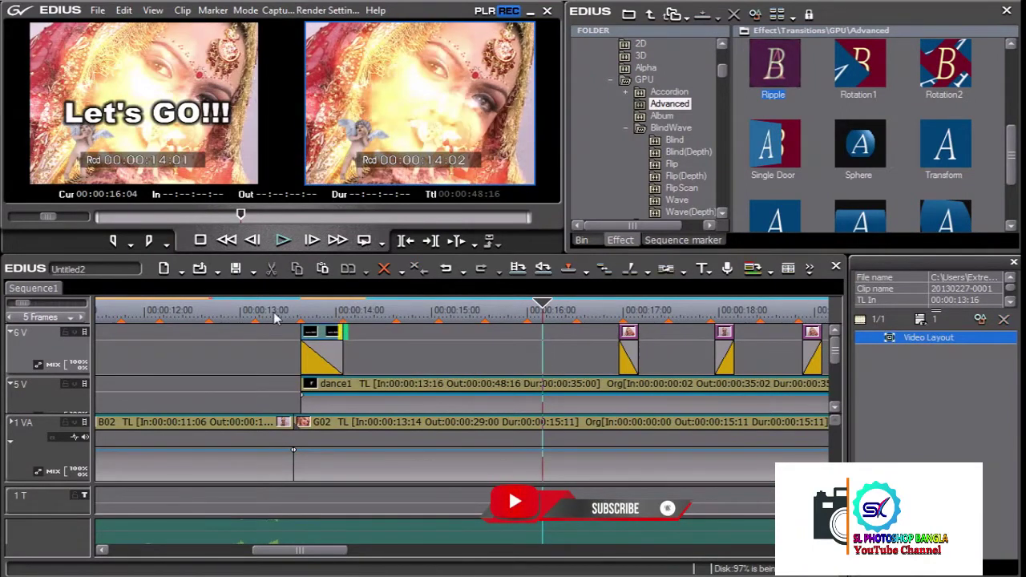
{"action": "key", "text": "space"}
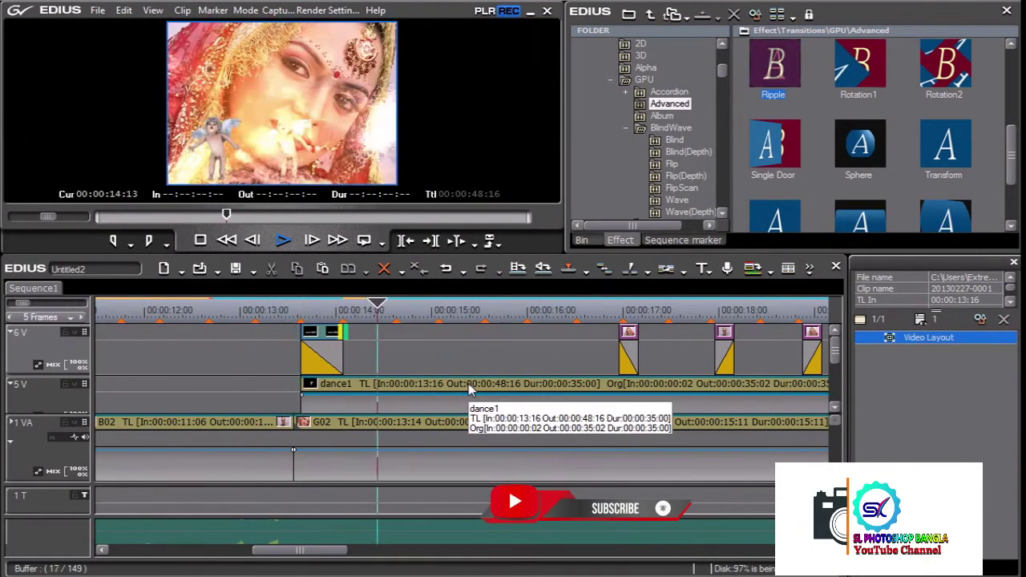
{"action": "key", "text": "space"}
{"action": "key", "text": "slash"}
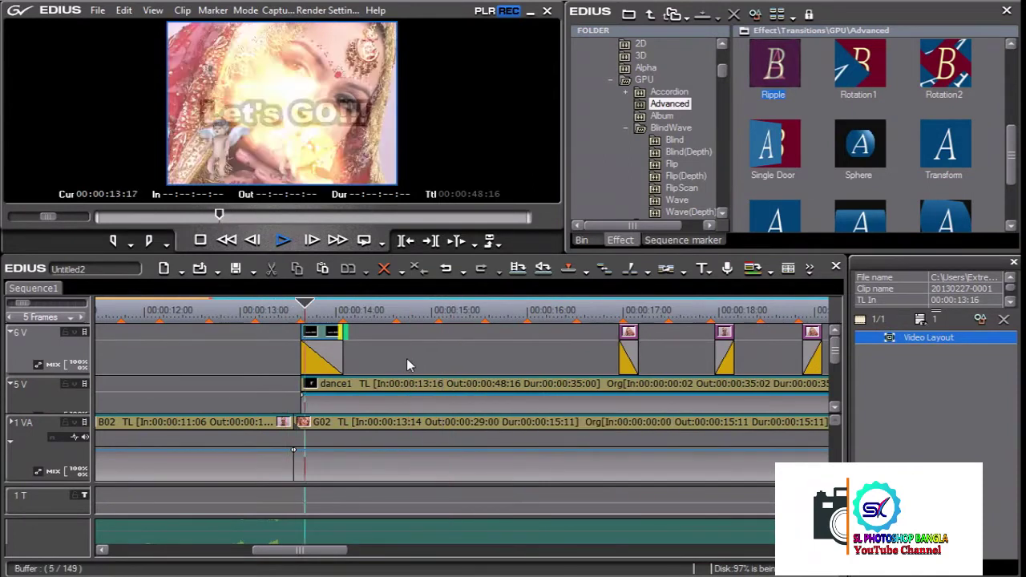
{"action": "left_click_drag", "start_coordinate": [291, 310], "coordinate": [324, 313]}
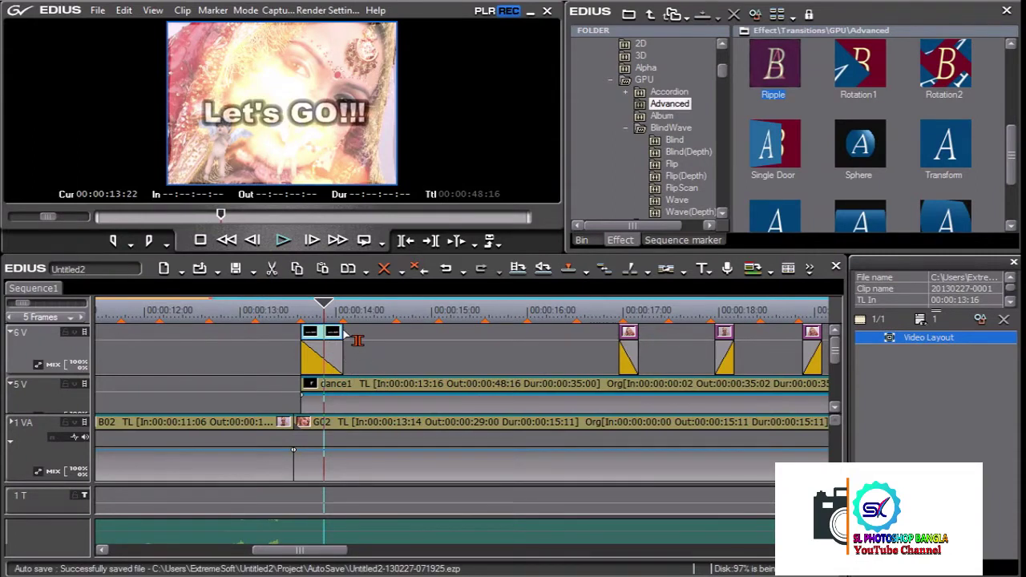
Step: Test title lengths, extend the 6V clip to end at 14:20, and delete its Ripple transition
{"action": "left_click_drag", "start_coordinate": [357, 341], "coordinate": [418, 380]}
{"action": "left_click", "coordinate": [367, 365]}
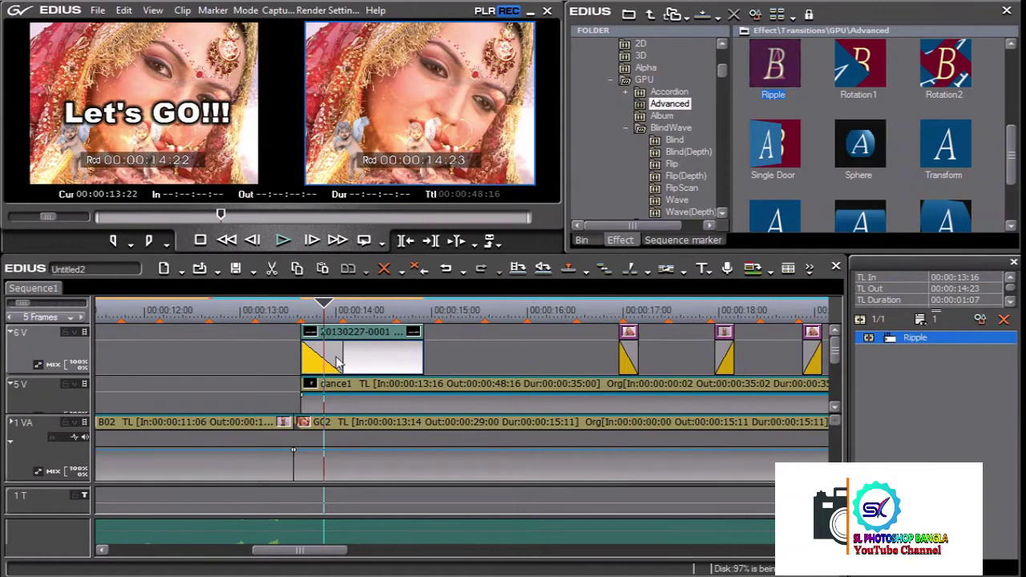
{"action": "left_click_drag", "start_coordinate": [419, 347], "coordinate": [343, 346]}
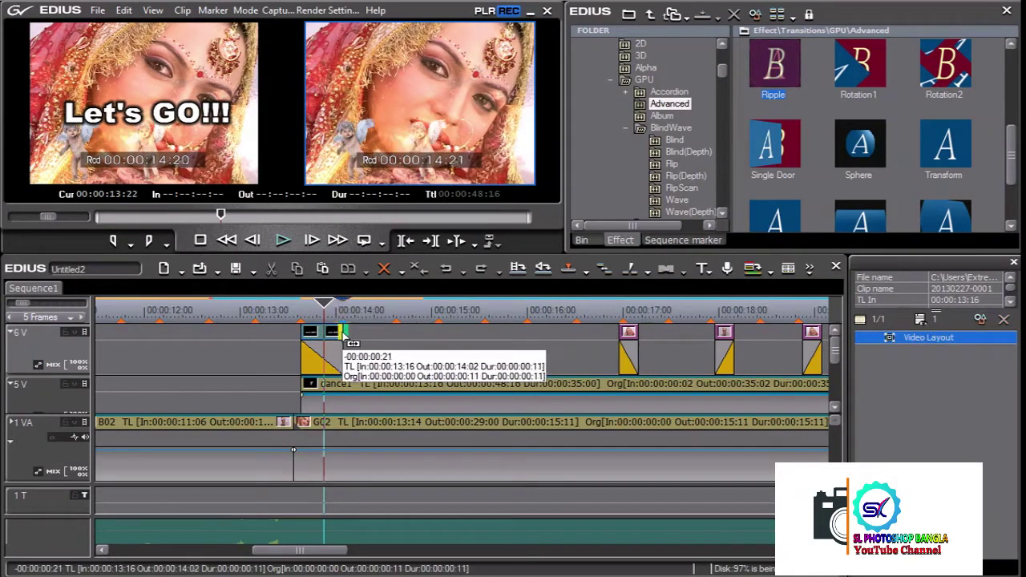
{"action": "key", "text": "space"}
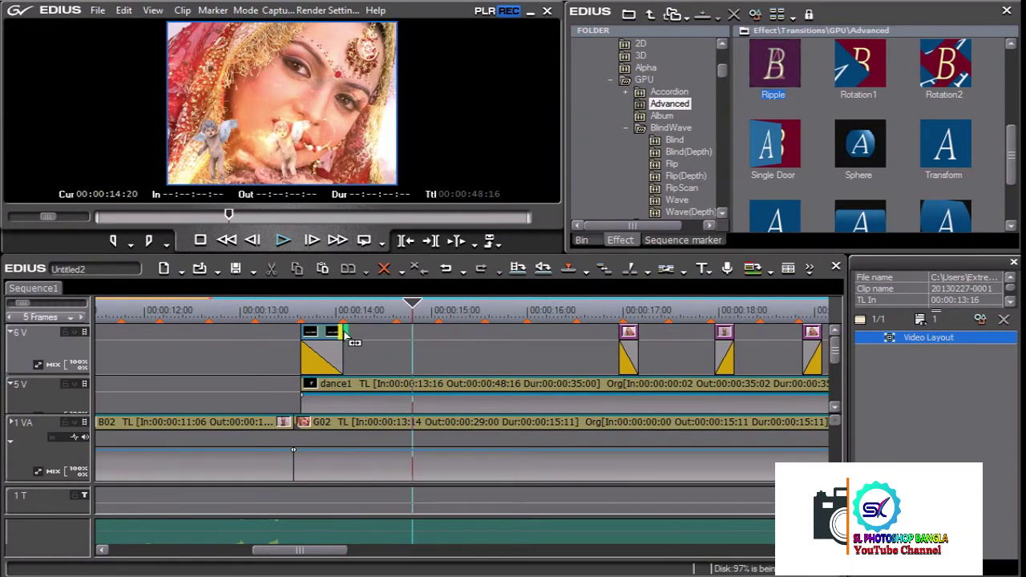
{"action": "left_click_drag", "start_coordinate": [346, 335], "coordinate": [411, 337]}
{"action": "left_click", "coordinate": [381, 358]}
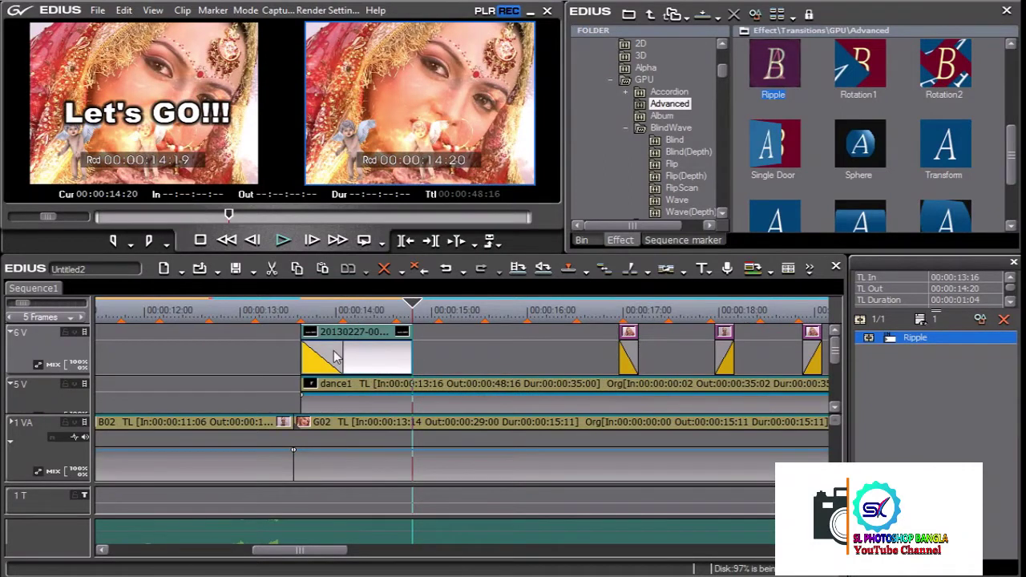
{"action": "key", "text": "Delete"}
Step: Play from 13:16, then shorten and slightly lengthen the 6V title clip
{"action": "left_click", "coordinate": [300, 310]}
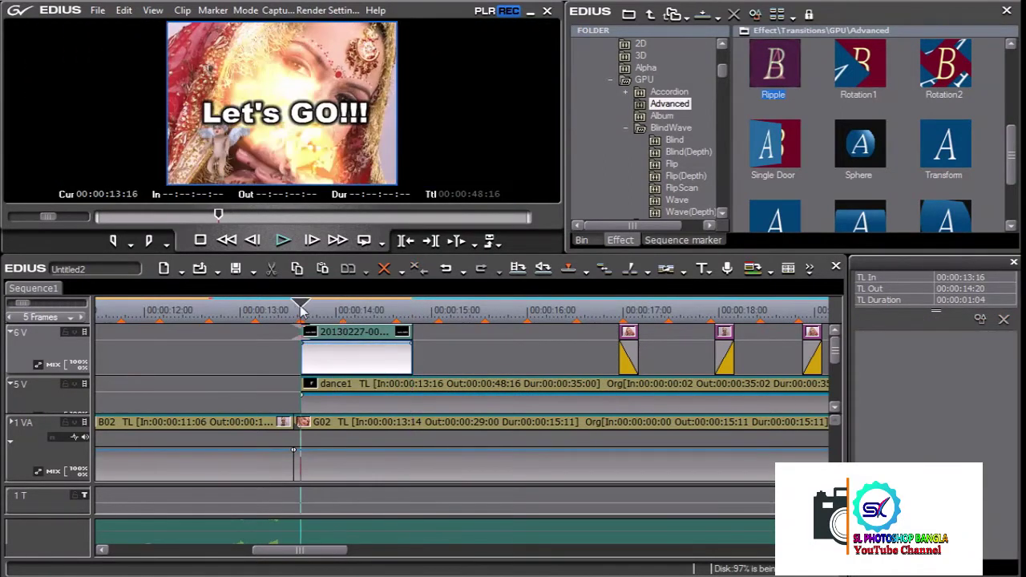
{"action": "key", "text": "space"}
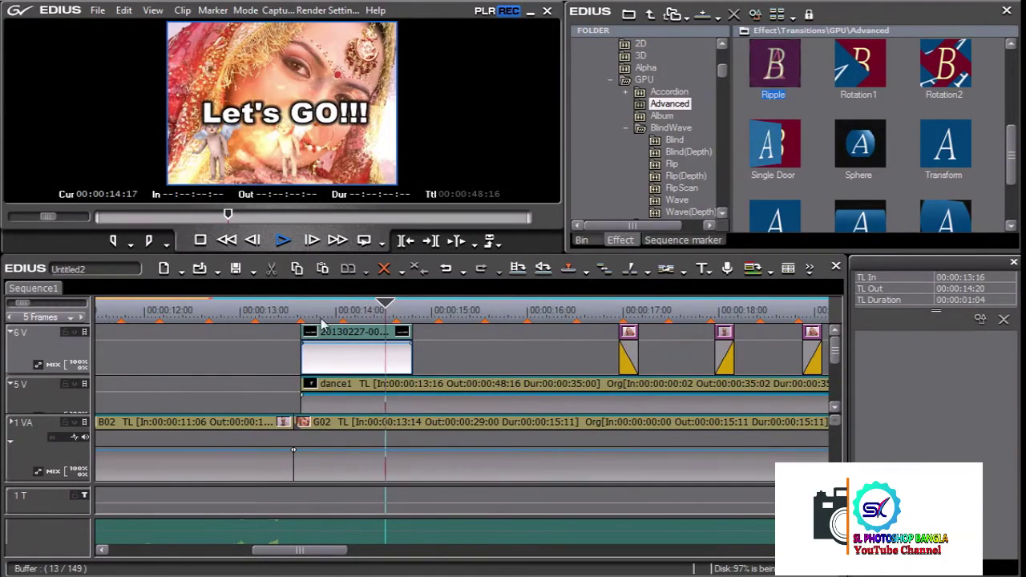
{"action": "left_click", "coordinate": [303, 310]}
{"action": "mouse_move", "coordinate": [427, 342]}
{"action": "left_mouse_down"}
{"action": "mouse_move", "coordinate": [313, 343]}
{"action": "mouse_move", "coordinate": [325, 350]}
{"action": "left_mouse_up"}
{"action": "key", "text": "space"}
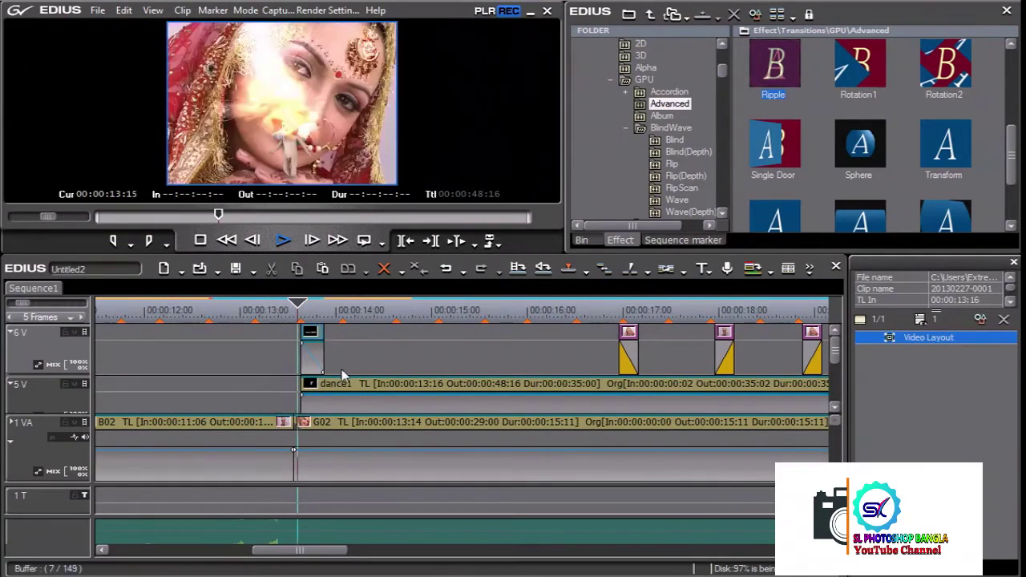
{"action": "left_click_drag", "start_coordinate": [324, 349], "coordinate": [331, 331]}
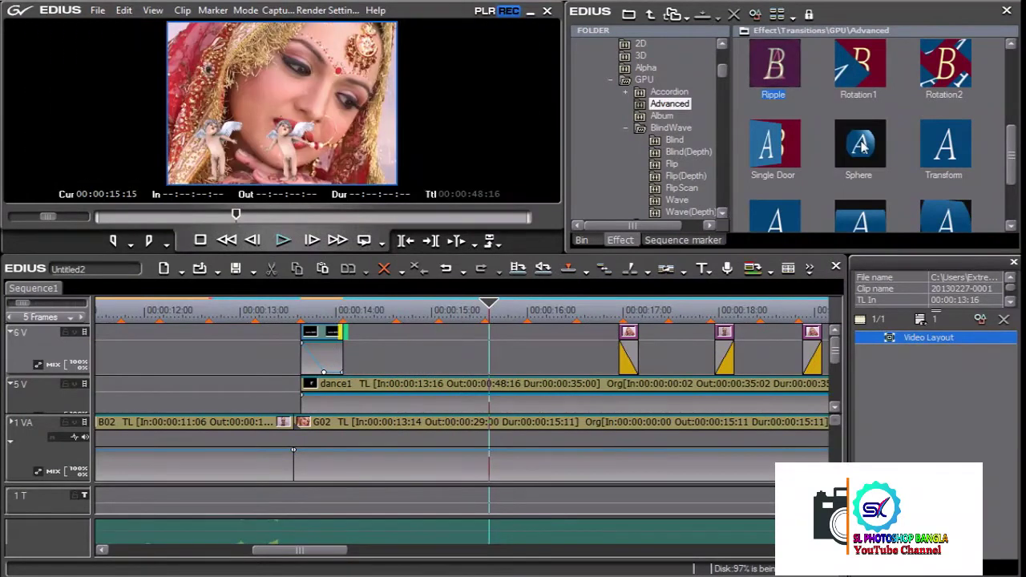
Step: Reapply Ripple to the title, test extending it to 14:20, preview, and shorten it back
{"action": "left_click_drag", "start_coordinate": [789, 88], "coordinate": [290, 312]}
{"action": "left_click_drag", "start_coordinate": [316, 359], "coordinate": [315, 359]}
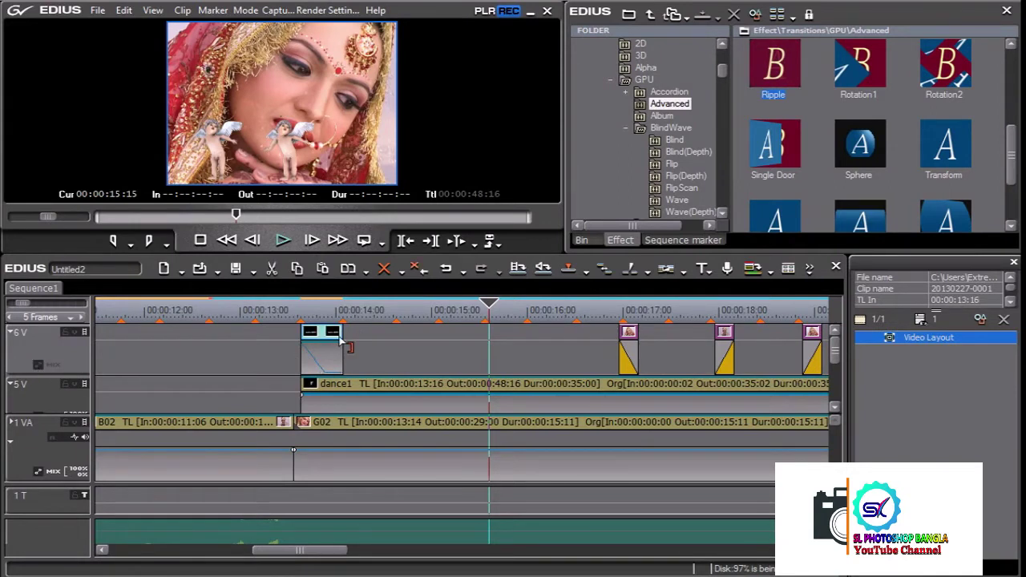
{"action": "left_click_drag", "start_coordinate": [342, 340], "coordinate": [411, 340]}
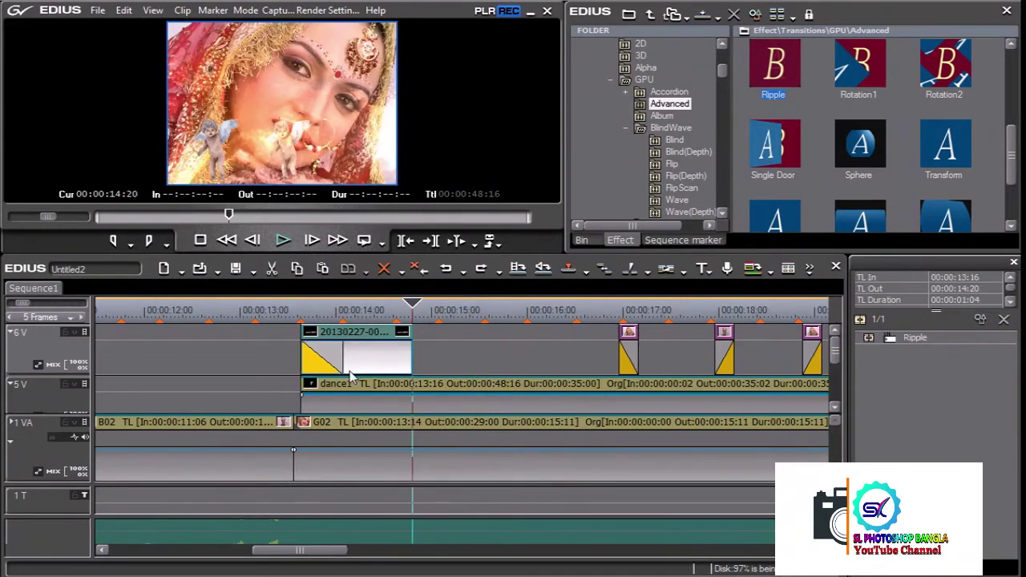
{"action": "left_click", "coordinate": [303, 312]}
{"action": "key", "text": "space"}
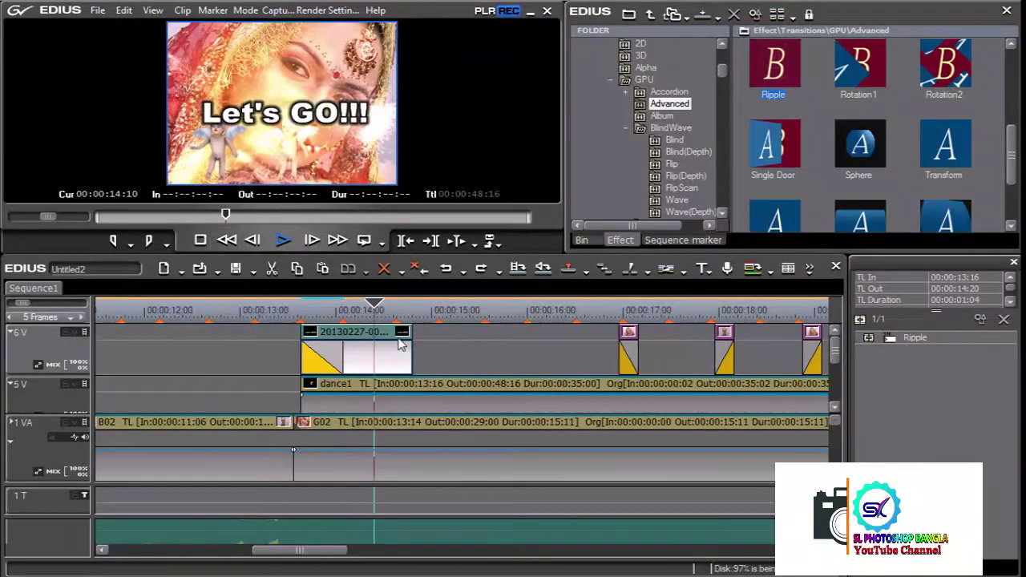
{"action": "left_click_drag", "start_coordinate": [414, 339], "coordinate": [343, 340]}
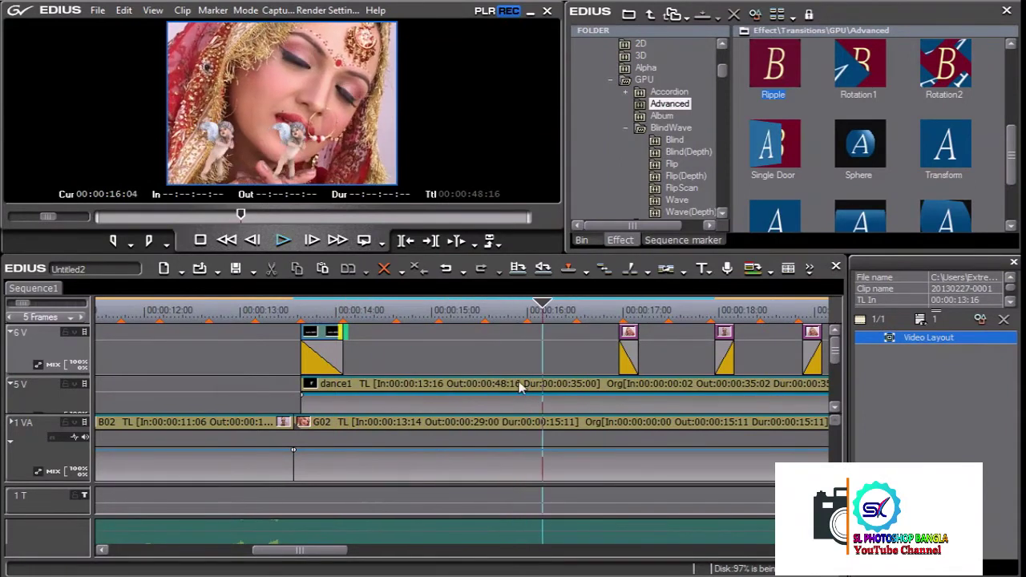
Step: Move the dance1 cherub overlay on 3V right to Video Layout position x 17.6%
{"action": "left_click", "coordinate": [438, 390]}
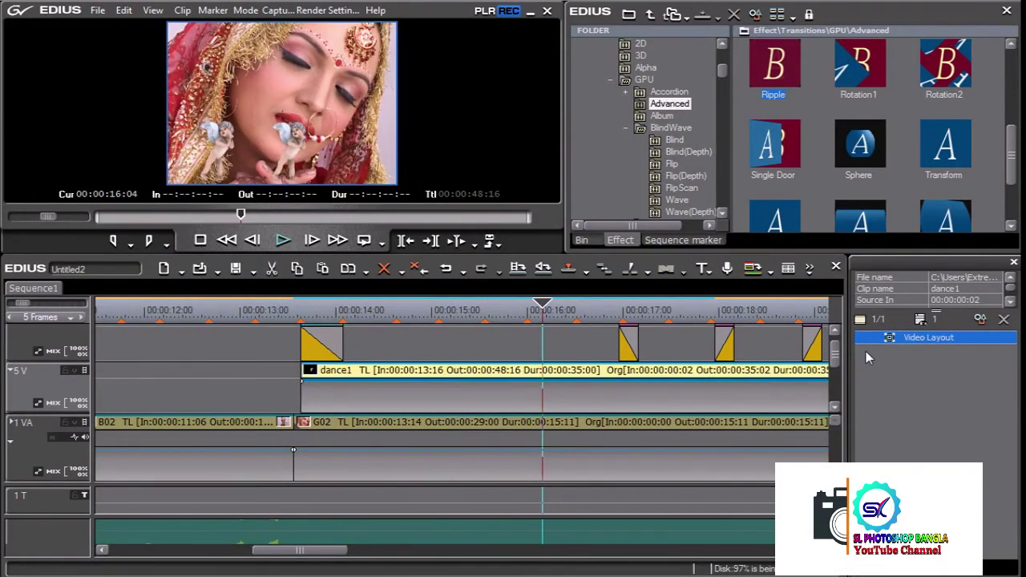
{"action": "double_click", "coordinate": [888, 340]}
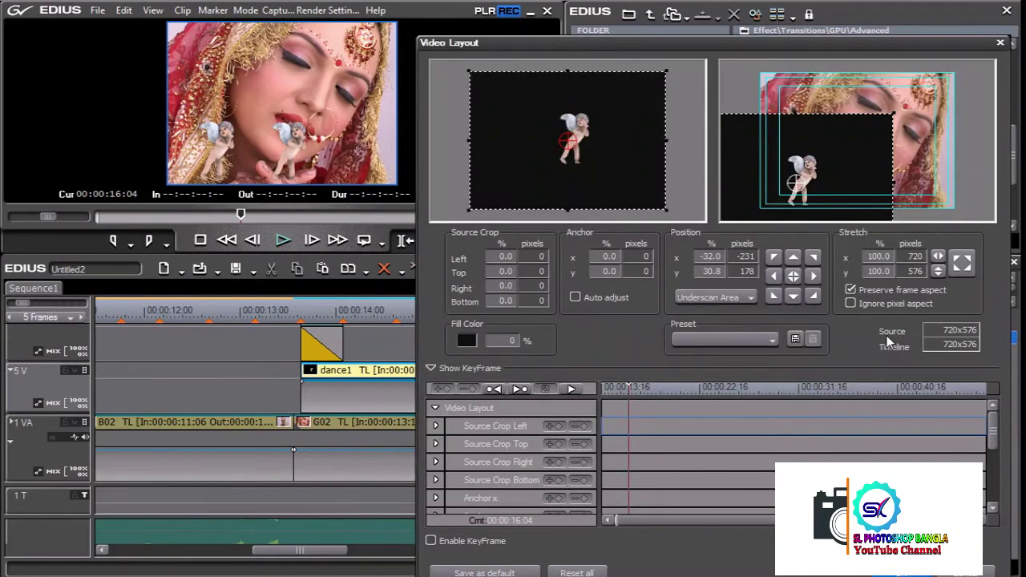
{"action": "key", "text": "Escape"}
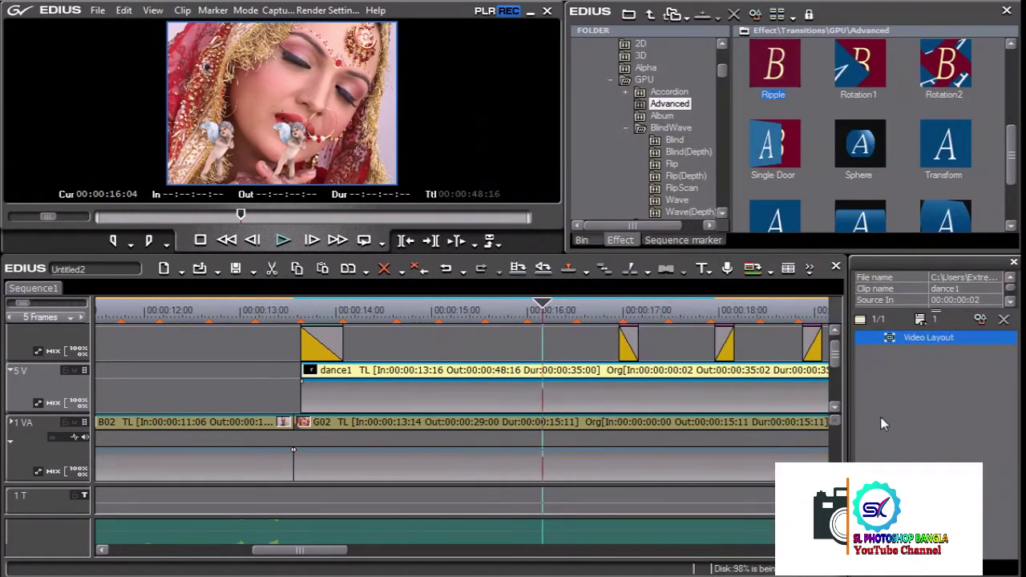
{"action": "scroll", "coordinate": [834, 370], "scroll_direction": "down", "scroll_amount": 1}
{"action": "scroll", "coordinate": [834, 377], "scroll_direction": "down", "scroll_amount": 1}
{"action": "scroll", "coordinate": [835, 383], "scroll_direction": "down", "scroll_amount": 1}
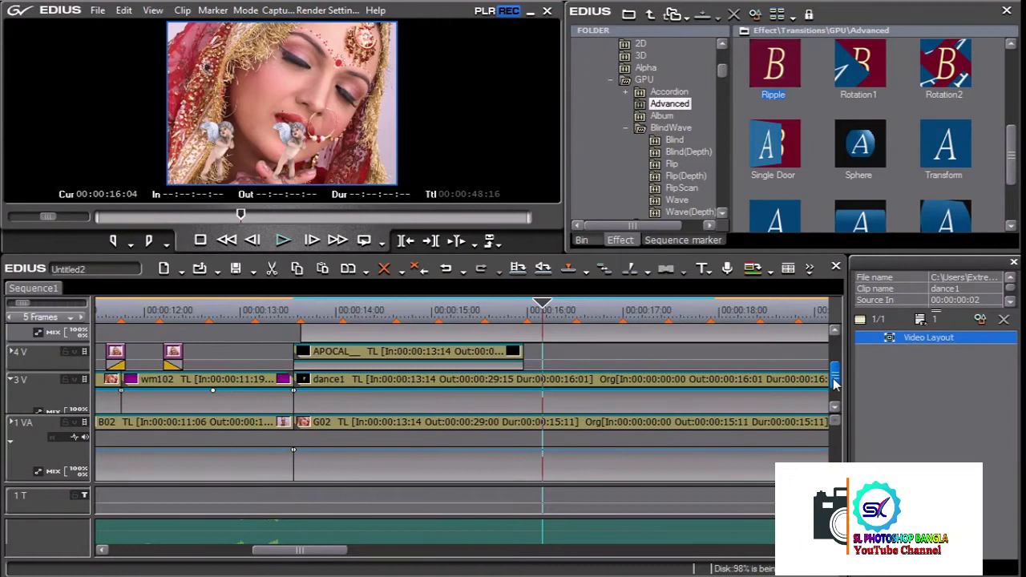
{"action": "scroll", "coordinate": [761, 388], "scroll_direction": "down", "scroll_amount": 1}
{"action": "double_click", "coordinate": [906, 340]}
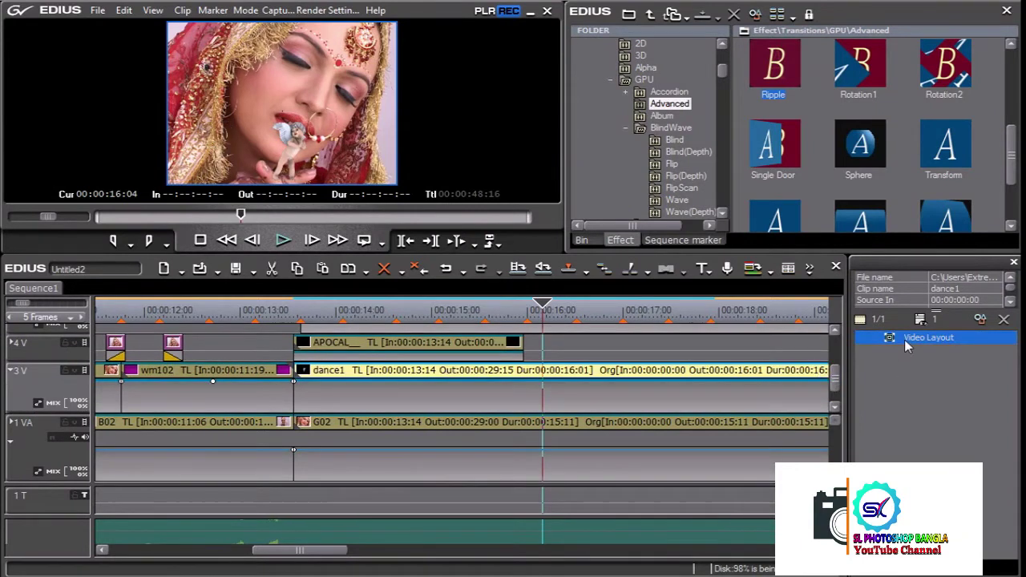
{"action": "left_click_drag", "start_coordinate": [857, 183], "coordinate": [900, 184]}
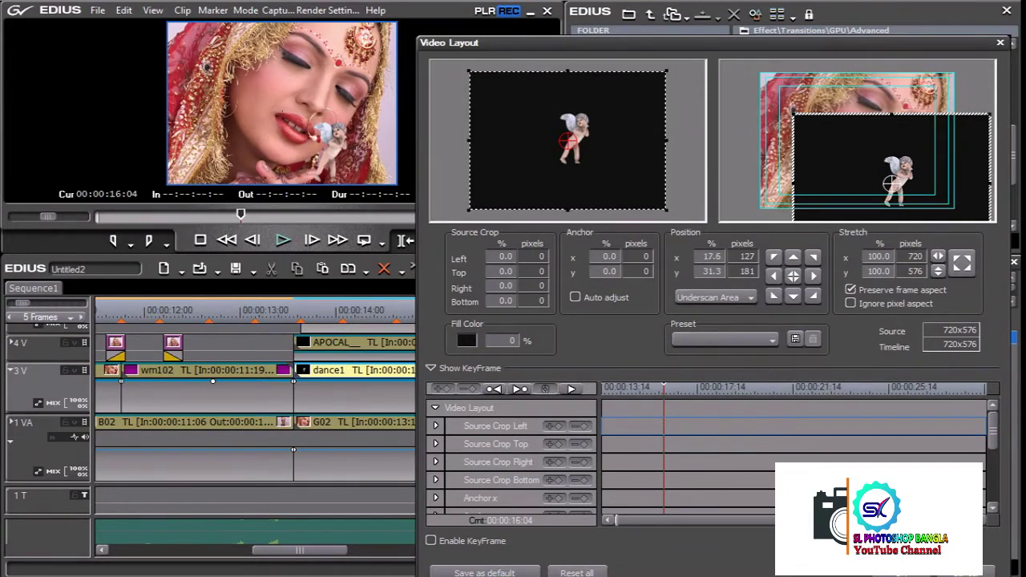
{"action": "key", "text": "Return"}
{"action": "mouse_move", "coordinate": [343, 309]}
{"action": "left_mouse_down"}
{"action": "mouse_move", "coordinate": [362, 318]}
{"action": "mouse_move", "coordinate": [275, 312]}
{"action": "left_mouse_up"}
{"action": "key", "text": "space"}
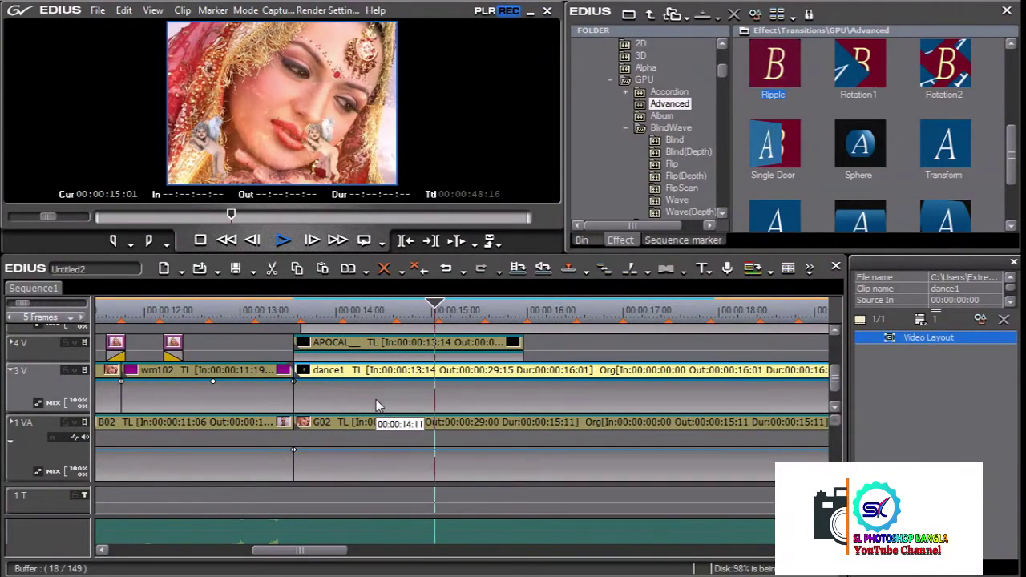
{"action": "left_click", "coordinate": [141, 311]}
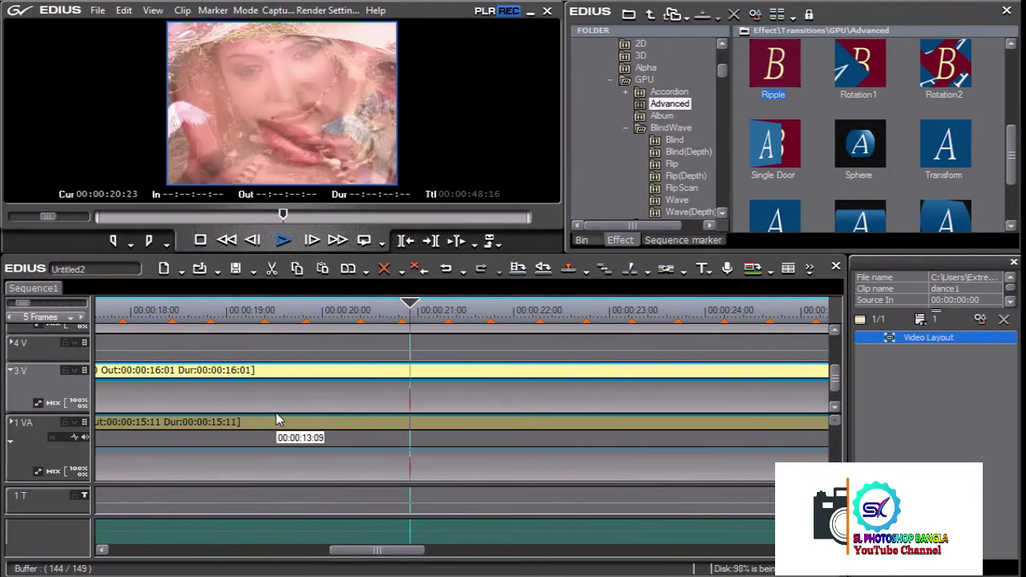
{"action": "key", "text": "space"}
{"action": "left_click_drag", "start_coordinate": [347, 552], "coordinate": [316, 552]}
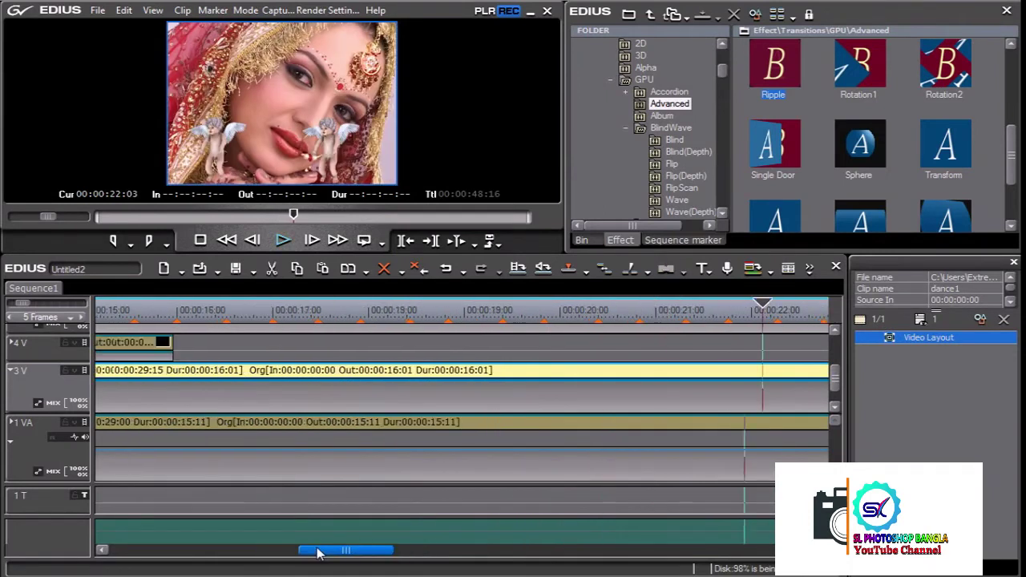
{"action": "left_click_drag", "start_coordinate": [833, 380], "coordinate": [842, 342]}
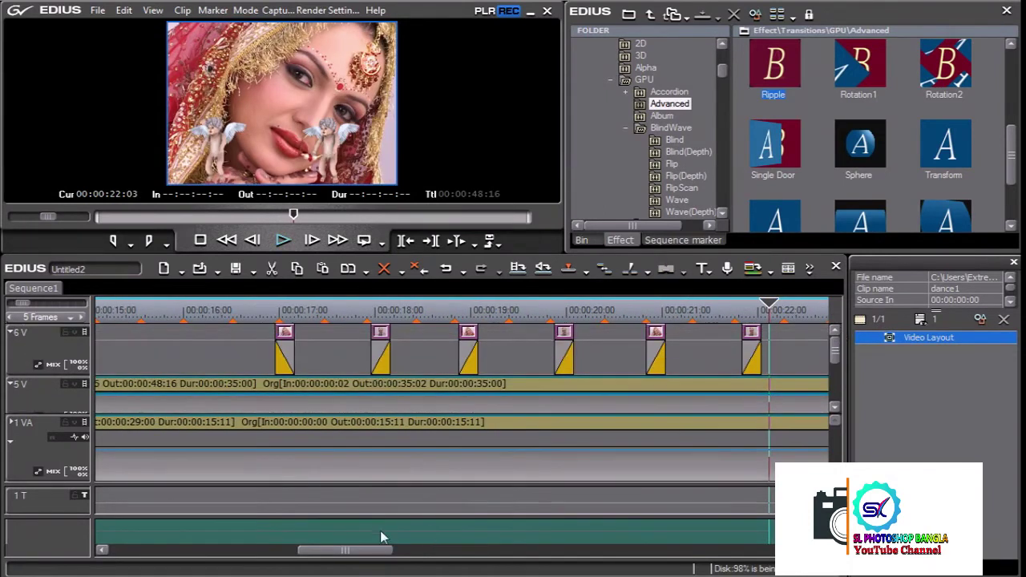
{"action": "left_click_drag", "start_coordinate": [344, 551], "coordinate": [315, 551]}
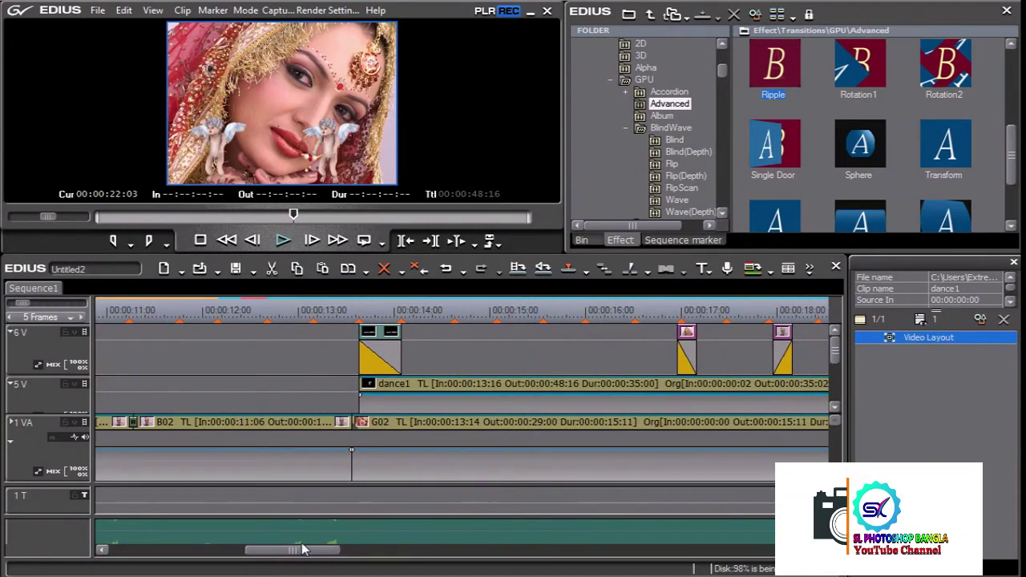
Step: Browse the bin's Video folder and select the 01_save sparkle clip
{"action": "left_click", "coordinate": [589, 241]}
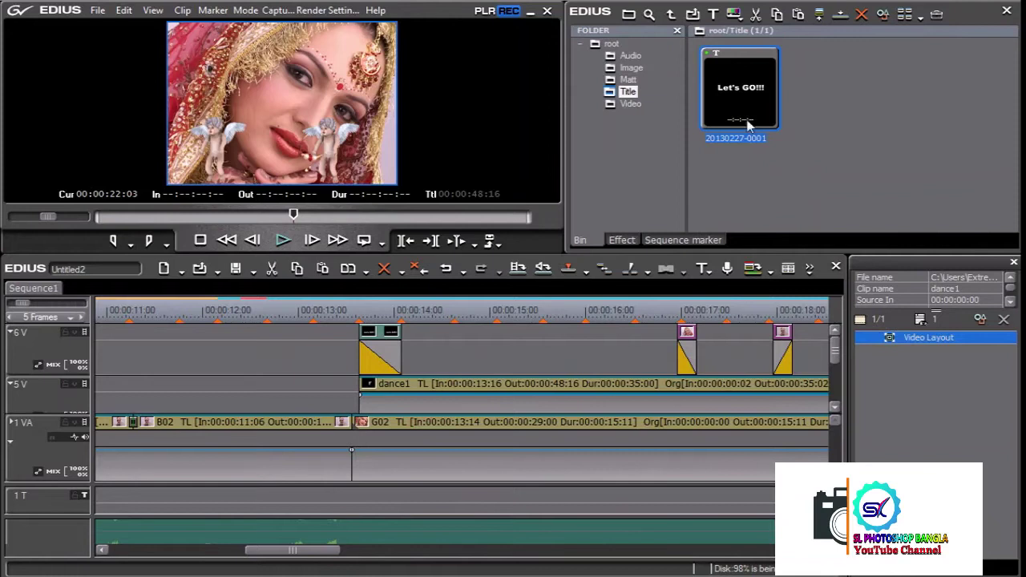
{"action": "left_click", "coordinate": [630, 103]}
{"action": "left_click_drag", "start_coordinate": [1007, 84], "coordinate": [1003, 186]}
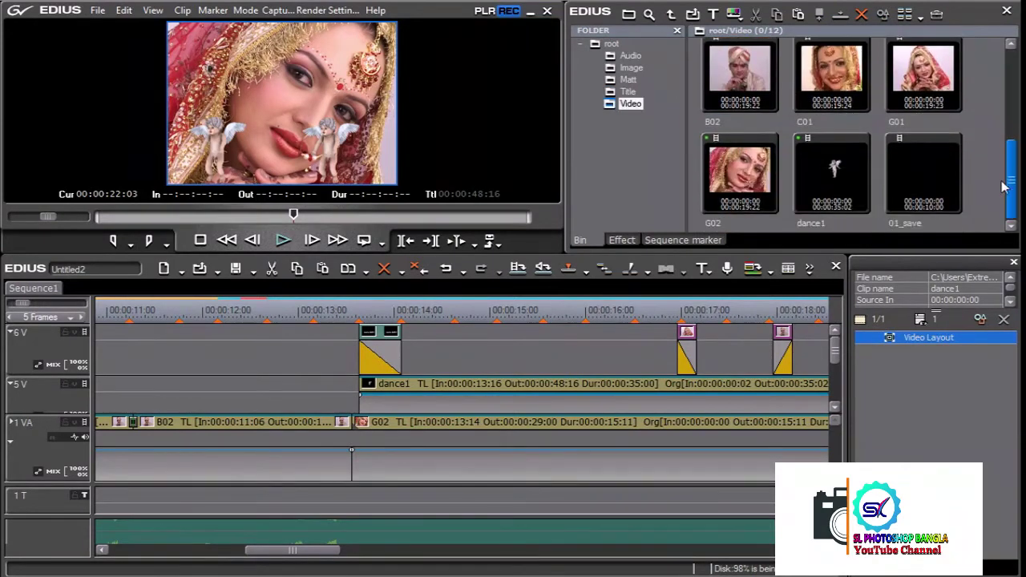
{"action": "left_click", "coordinate": [927, 185]}
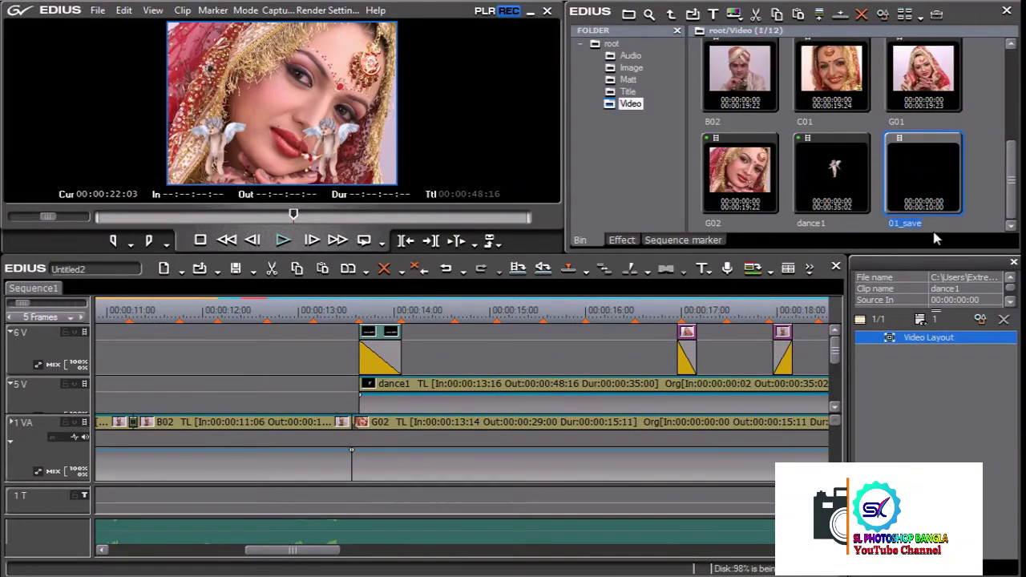
{"action": "mouse_move", "coordinate": [834, 367]}
{"action": "left_mouse_down"}
{"action": "mouse_move", "coordinate": [834, 391]}
{"action": "mouse_move", "coordinate": [851, 346]}
{"action": "left_mouse_up"}
Step: Add a new 7V video track, place 01_save on it at 00:00:13:16, and preview it
{"action": "right_click", "coordinate": [46, 292]}
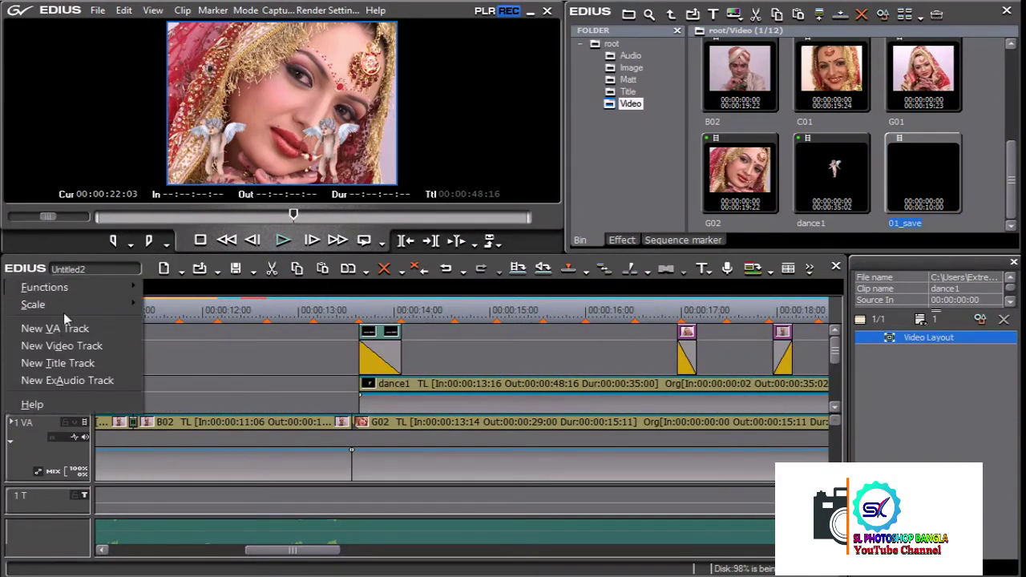
{"action": "left_click", "coordinate": [94, 348]}
{"action": "left_click_drag", "start_coordinate": [316, 552], "coordinate": [383, 559]}
{"action": "scroll", "coordinate": [544, 454], "scroll_direction": "down", "scroll_amount": 1}
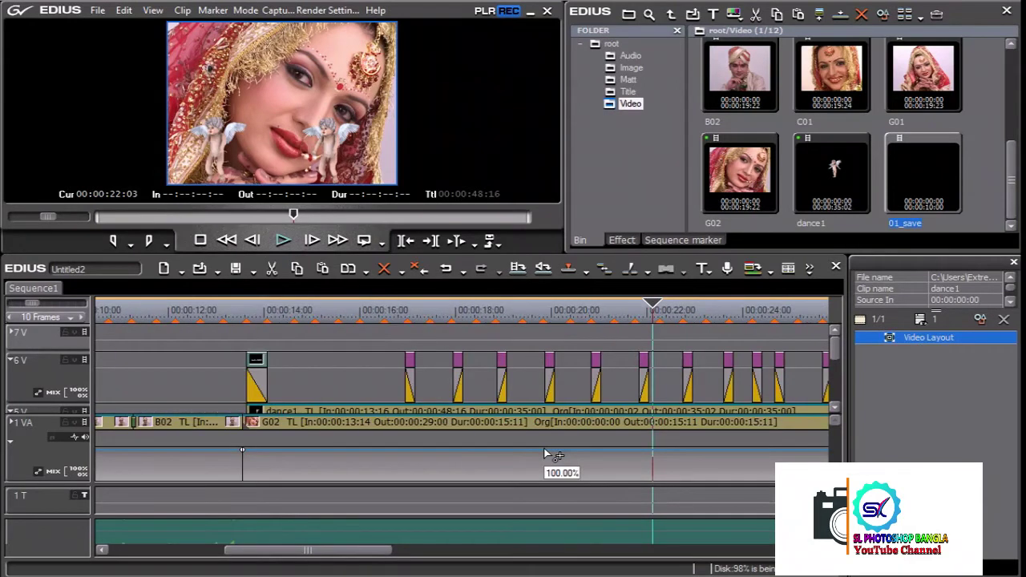
{"action": "left_click_drag", "start_coordinate": [939, 184], "coordinate": [252, 340]}
{"action": "key", "text": "space"}
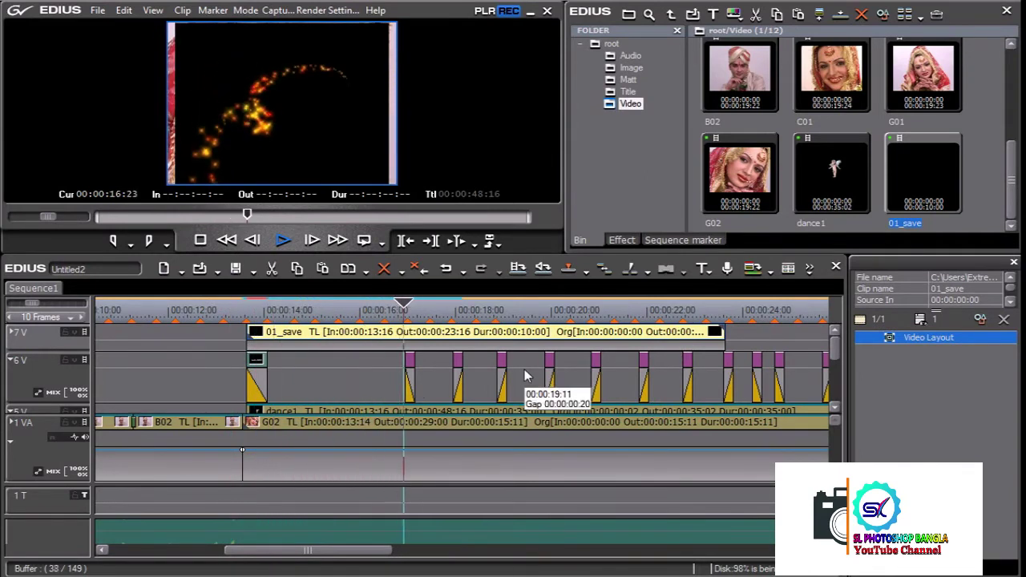
{"action": "key", "text": "space"}
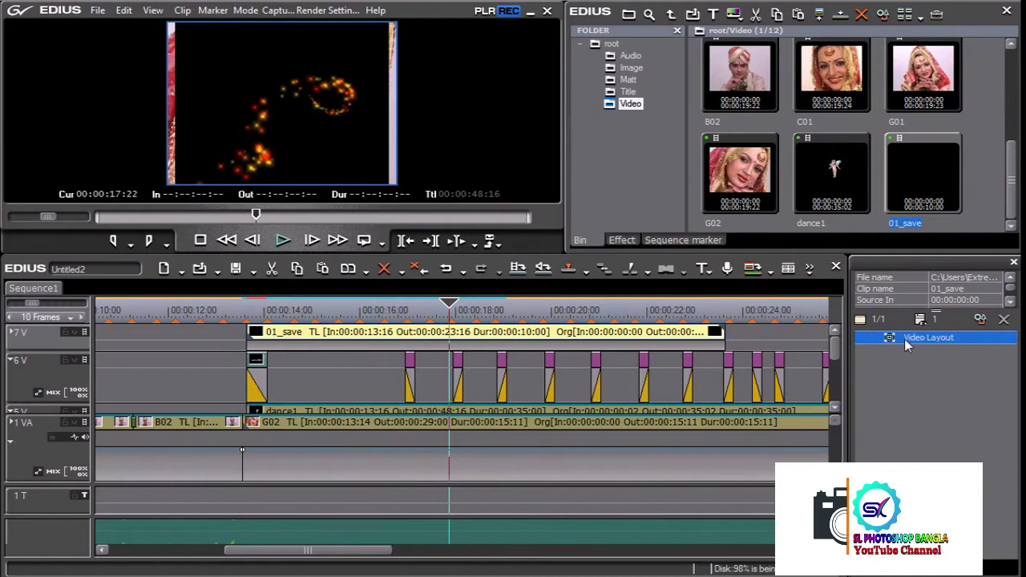
Step: Apply the Fit Width video layout preset to the 7V 01_save sparkle clip
{"action": "double_click", "coordinate": [904, 339]}
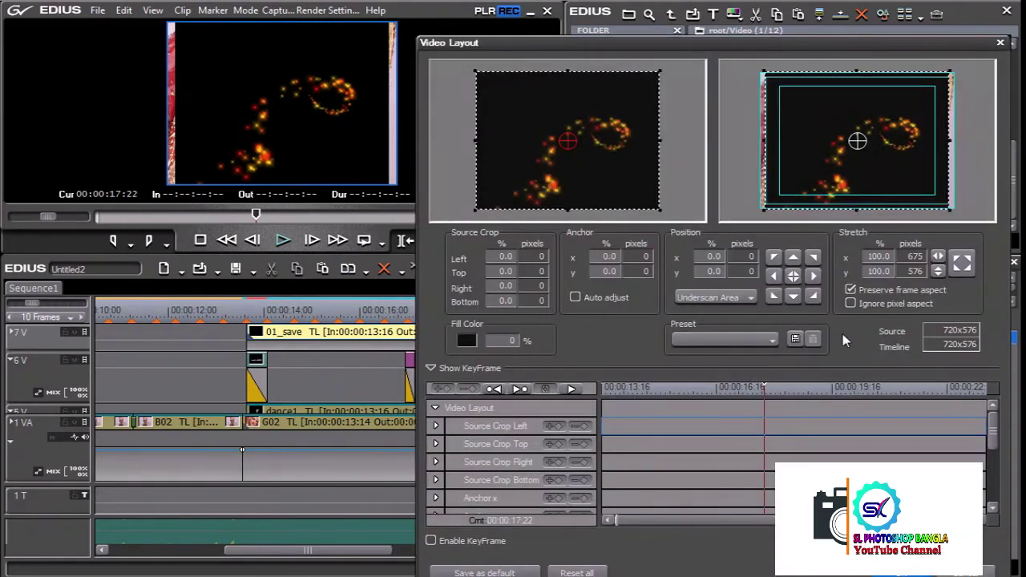
{"action": "left_click", "coordinate": [761, 343]}
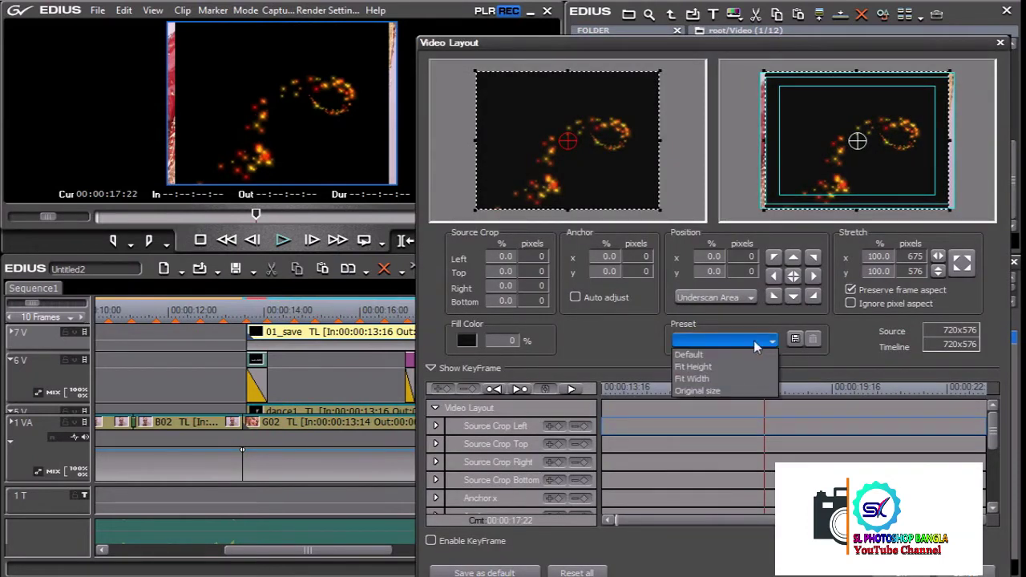
{"action": "left_click", "coordinate": [736, 378]}
{"action": "key", "text": "Return"}
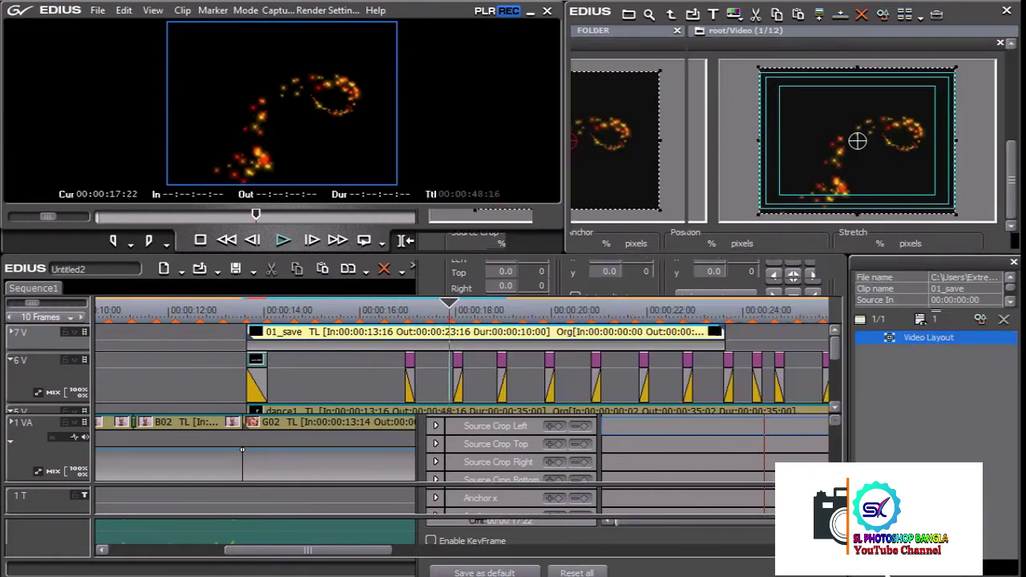
{"action": "left_click", "coordinate": [622, 239]}
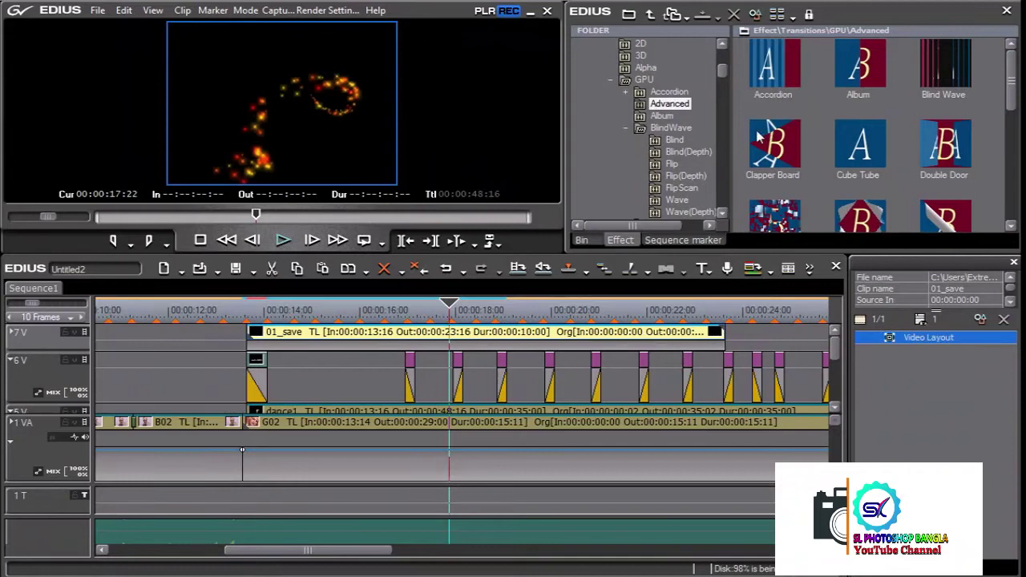
Step: Apply the Keyers > Blend > Addition effect to the 01_save clip and preview it
{"action": "left_click_drag", "start_coordinate": [721, 70], "coordinate": [719, 213]}
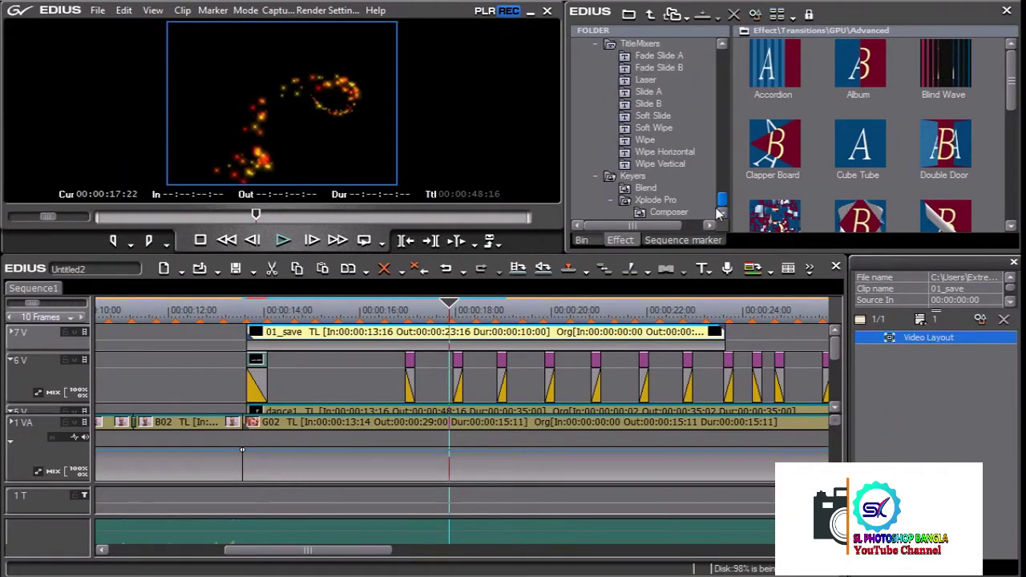
{"action": "left_click", "coordinate": [646, 188]}
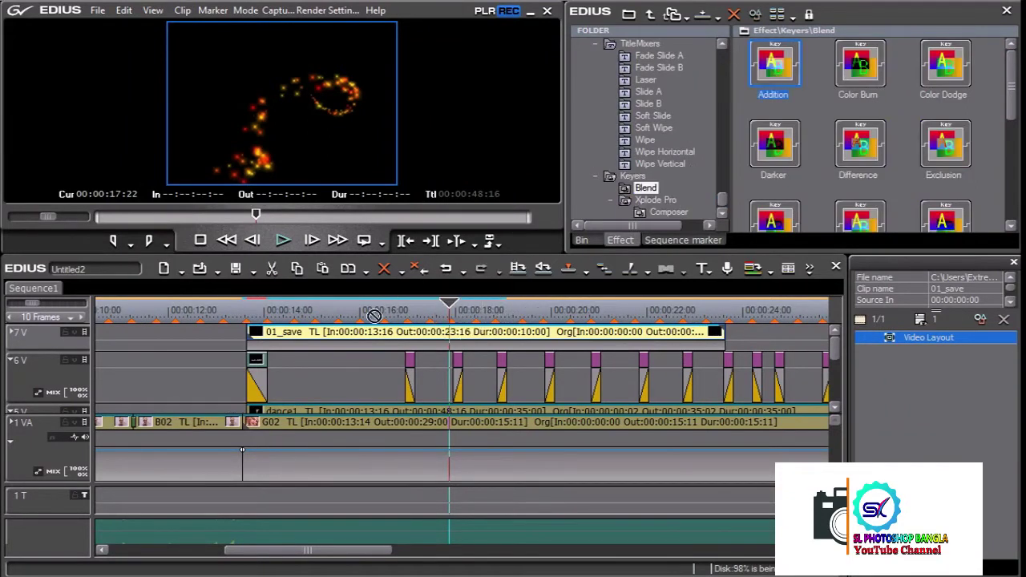
{"action": "left_click_drag", "start_coordinate": [772, 72], "coordinate": [361, 340]}
{"action": "key", "text": "Page_Up"}
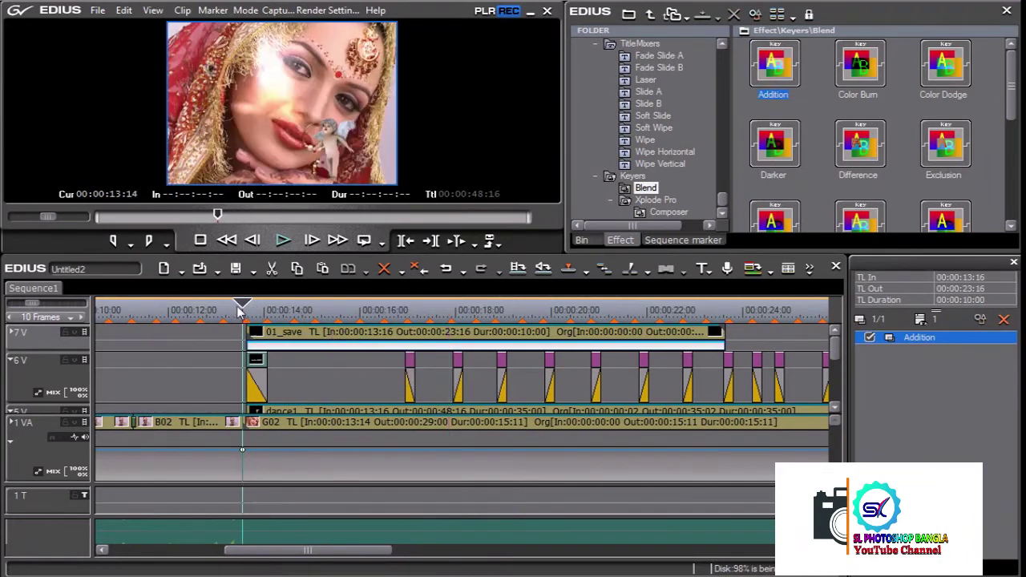
{"action": "key", "text": "space"}
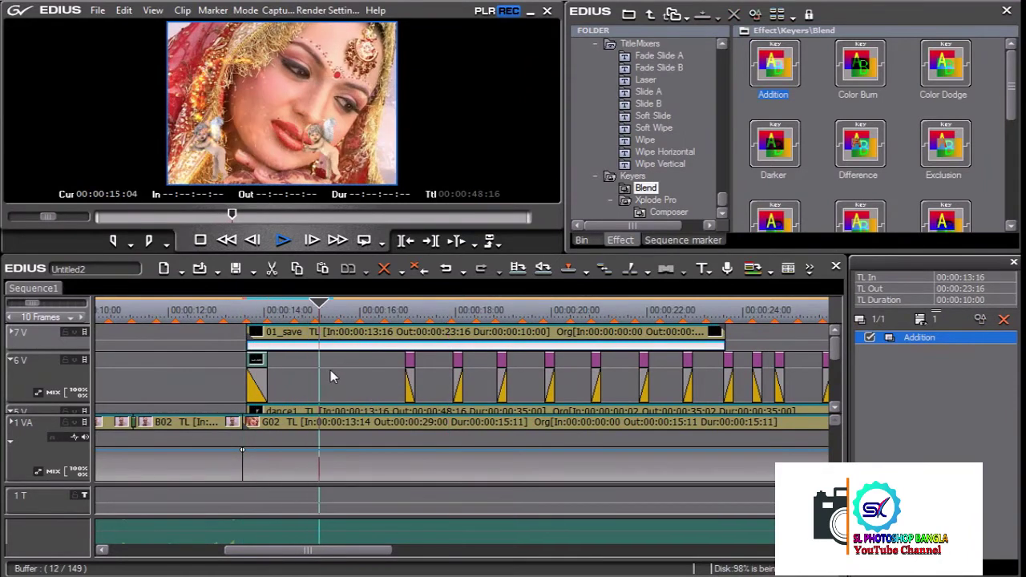
Step: Move the sparkle clip so it starts at 00:00:15:02
{"action": "left_click_drag", "start_coordinate": [286, 333], "coordinate": [341, 327]}
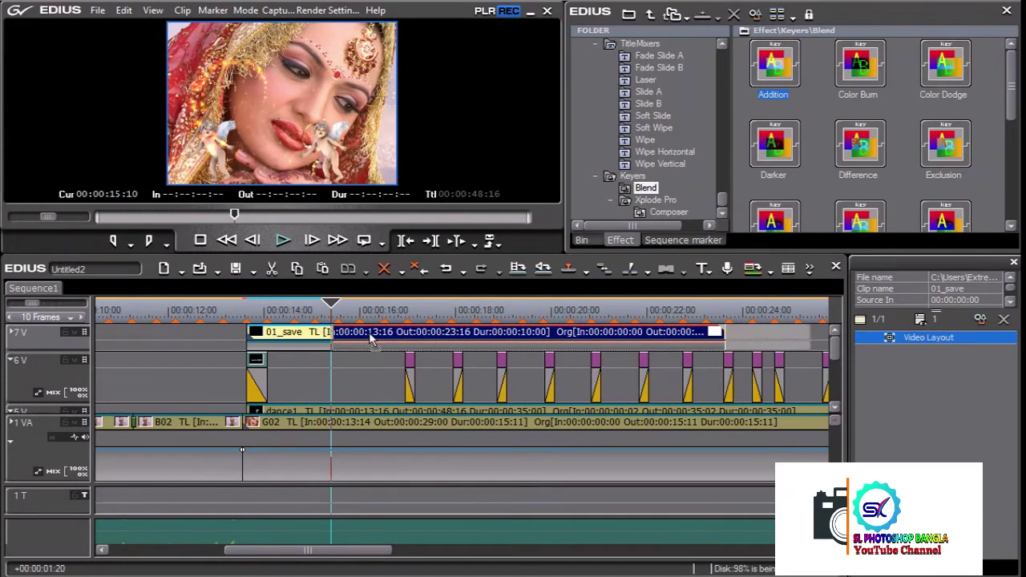
{"action": "key", "text": "Page_Up"}
{"action": "key", "text": "space"}
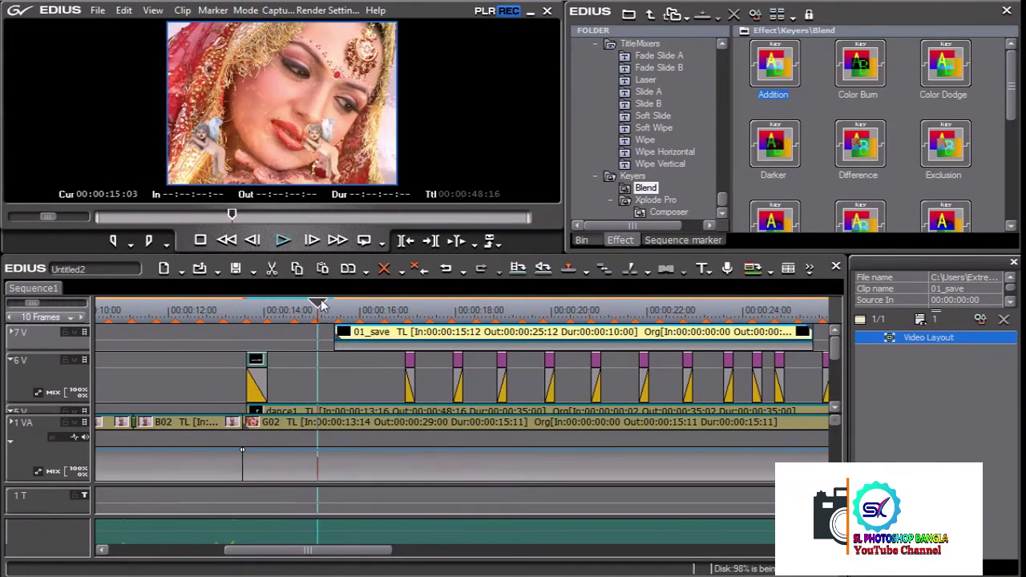
{"action": "left_click", "coordinate": [296, 312]}
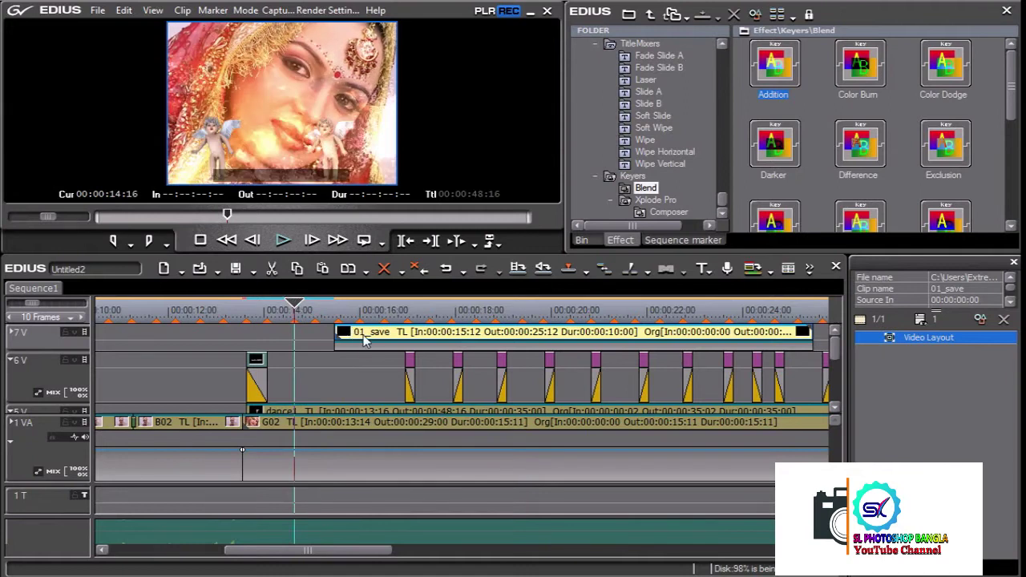
{"action": "left_click_drag", "start_coordinate": [365, 341], "coordinate": [346, 341]}
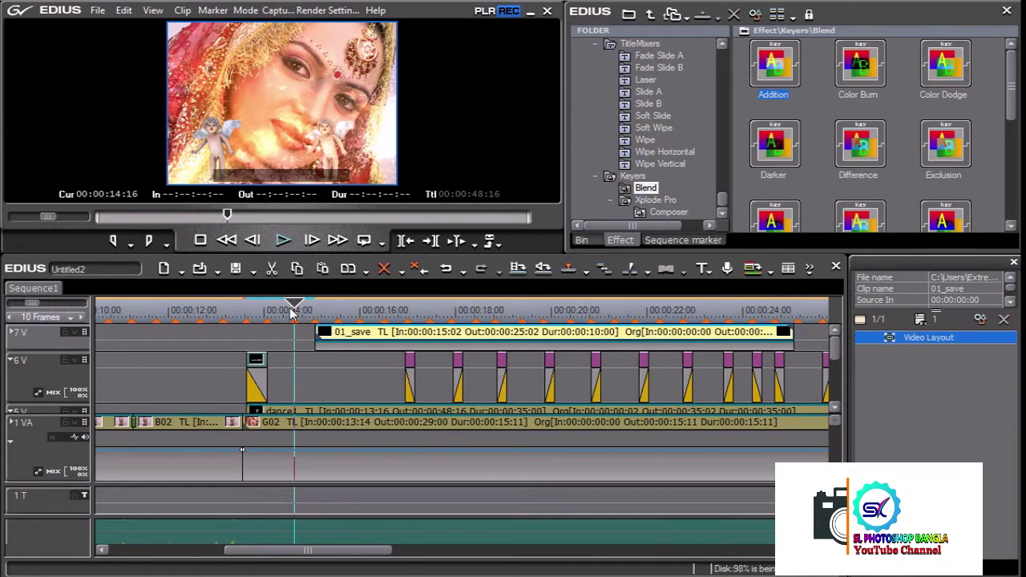
{"action": "left_click_drag", "start_coordinate": [292, 313], "coordinate": [377, 311]}
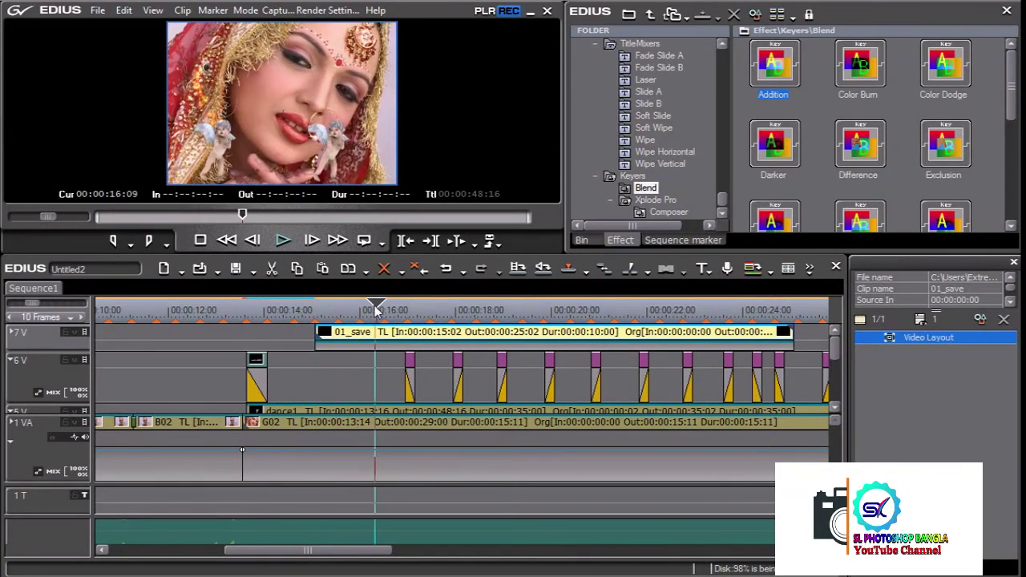
{"action": "left_click_drag", "start_coordinate": [376, 311], "coordinate": [602, 314]}
Step: Ctrl-drag a copy of the sparkle clip after the first and trim its end
{"action": "left_click_drag", "start_coordinate": [336, 545], "coordinate": [442, 548]}
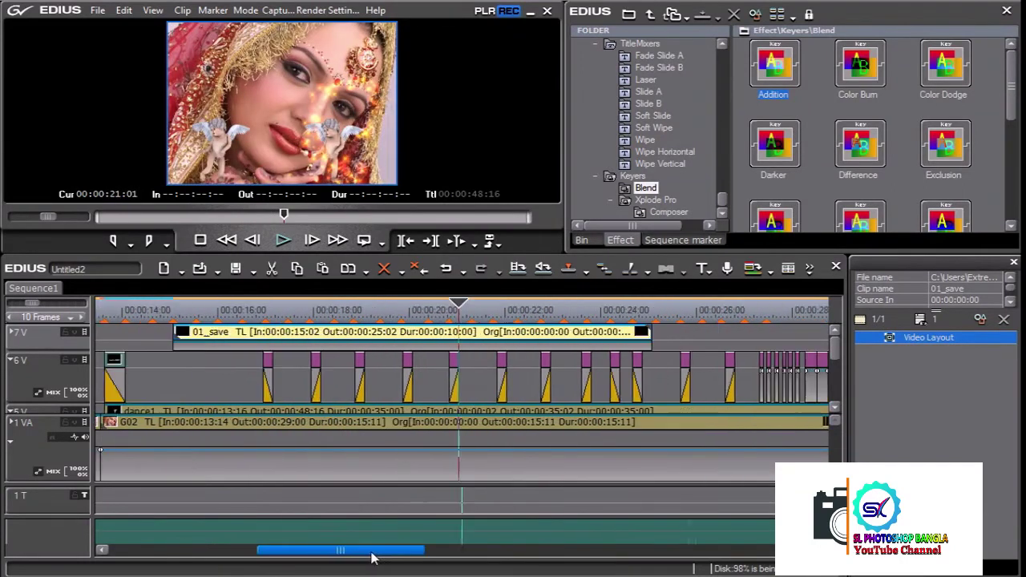
{"action": "left_click_drag", "start_coordinate": [251, 337], "coordinate": [729, 350]}
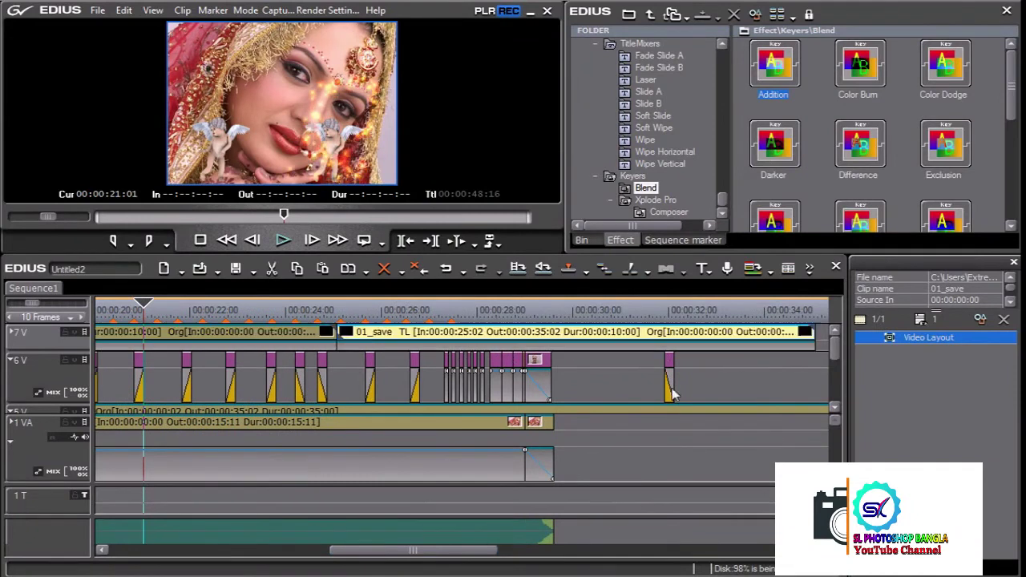
{"action": "left_click_drag", "start_coordinate": [414, 552], "coordinate": [426, 551]}
{"action": "left_click", "coordinate": [760, 334]}
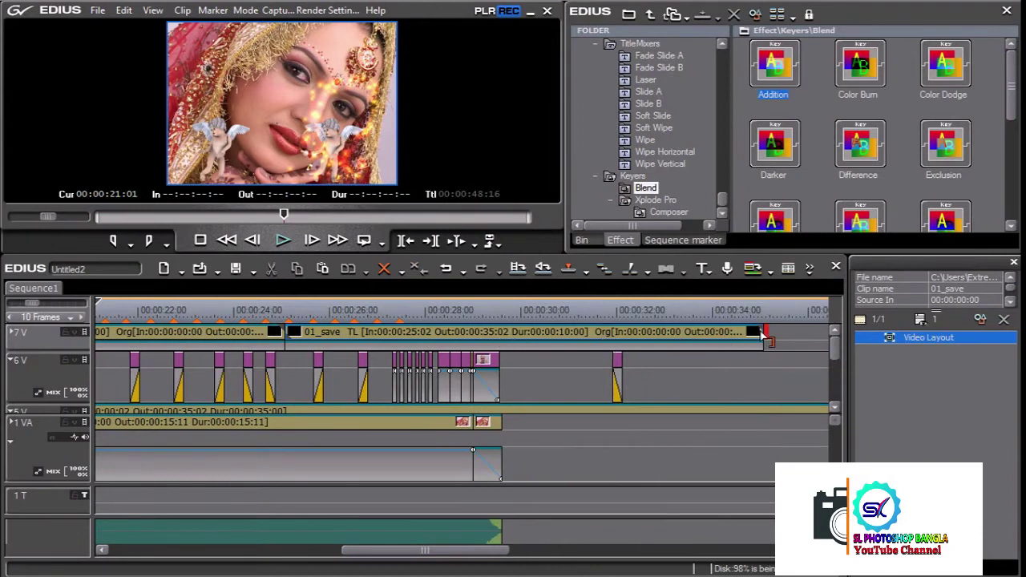
{"action": "left_click_drag", "start_coordinate": [767, 336], "coordinate": [503, 337]}
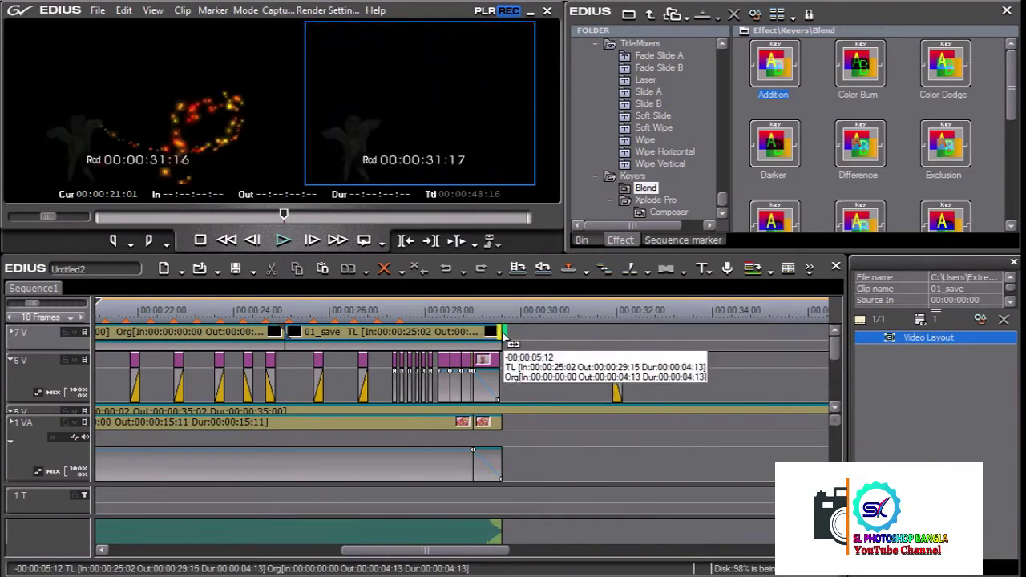
Step: Review the trimmed ending and enlarge track 7V to show the sparkle clip's mixer
{"action": "key", "text": "space"}
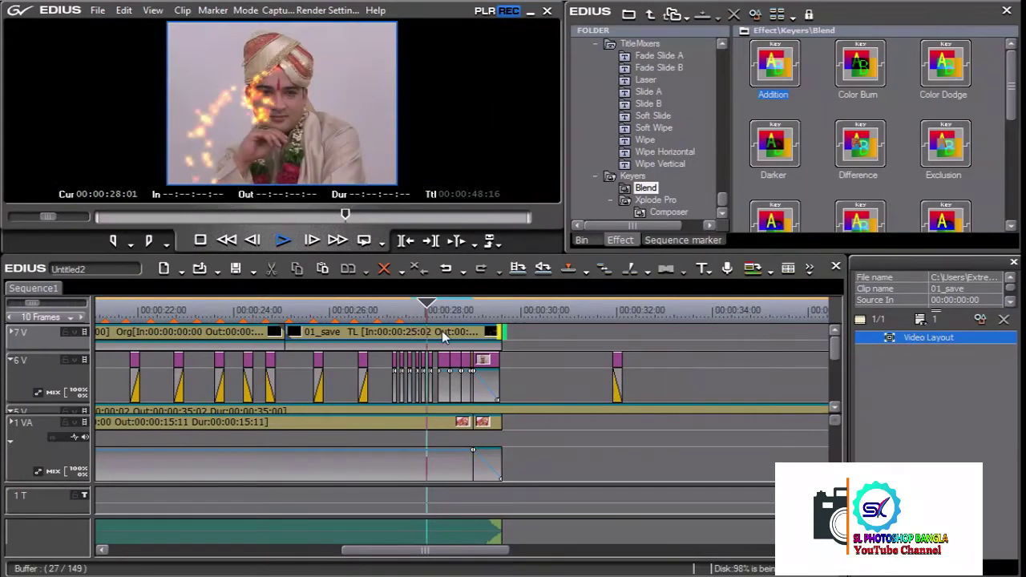
{"action": "left_click", "coordinate": [437, 310]}
{"action": "left_click", "coordinate": [458, 351]}
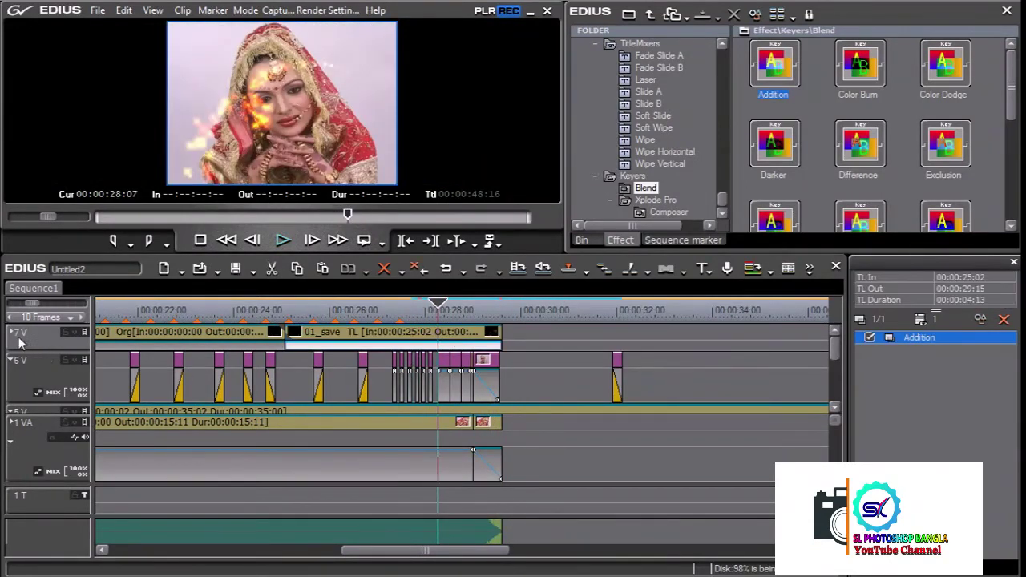
{"action": "left_click_drag", "start_coordinate": [24, 351], "coordinate": [37, 375]}
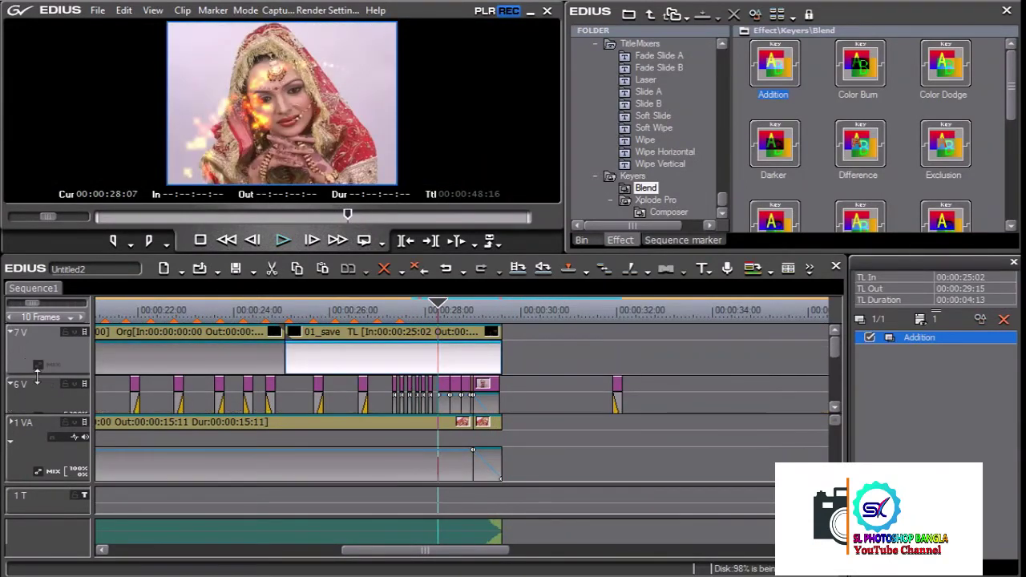
{"action": "left_click", "coordinate": [438, 347]}
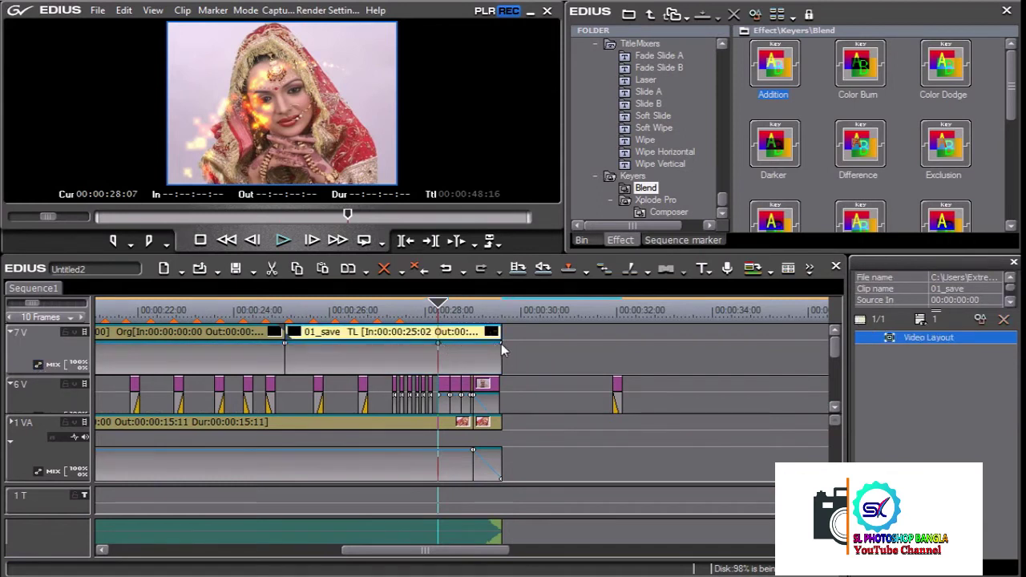
Step: Delete the leftover clip 04 past the sequence end on track 6V
{"action": "key", "text": "Page_Down"}
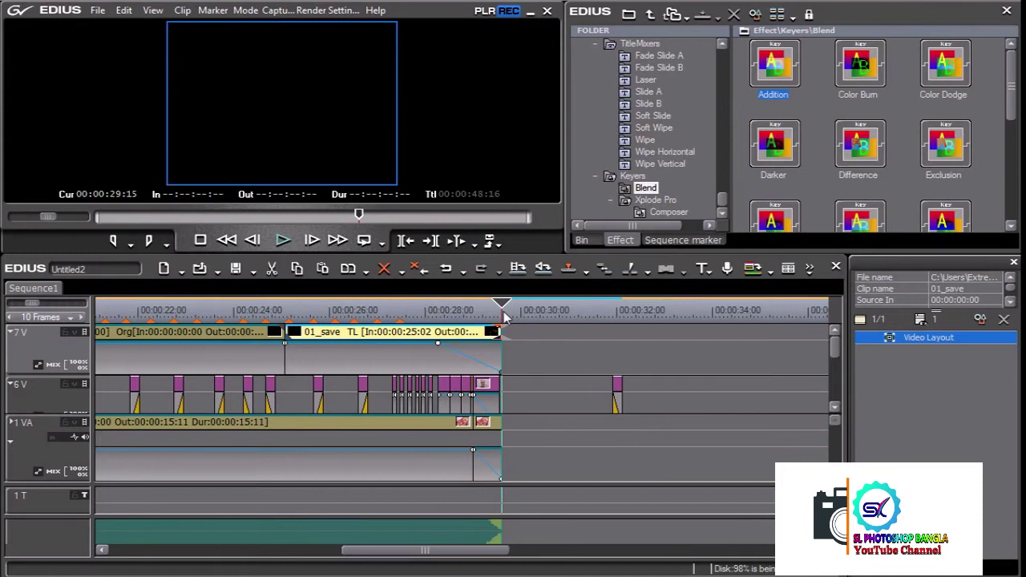
{"action": "left_click", "coordinate": [619, 387]}
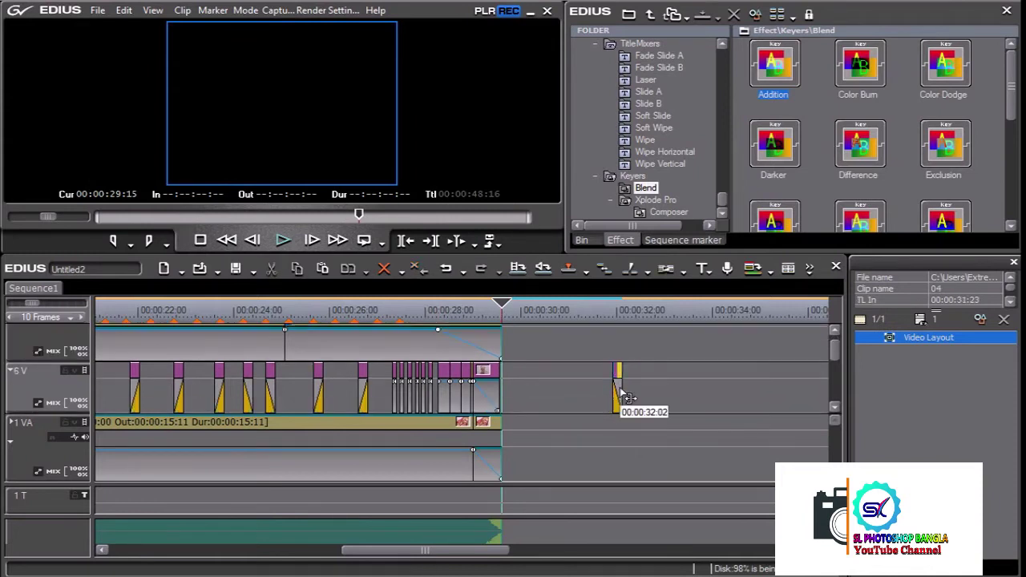
{"action": "key", "text": "Delete"}
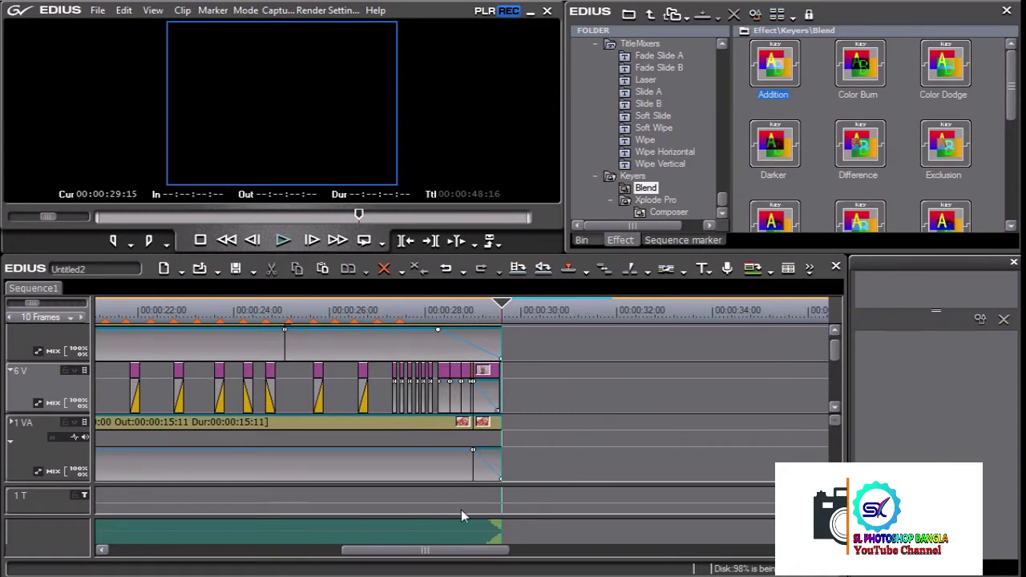
Step: Play the whole sequence from the start for review, then open the bin's Title folder
{"action": "key", "text": "Home"}
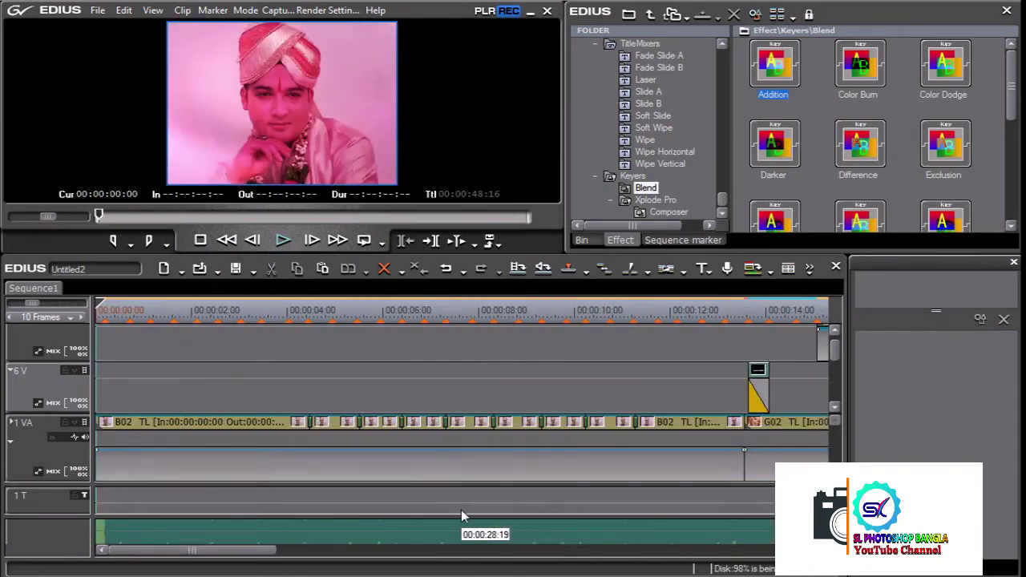
{"action": "scroll", "coordinate": [490, 423], "scroll_direction": "down", "scroll_amount": 1}
{"action": "key", "text": "space"}
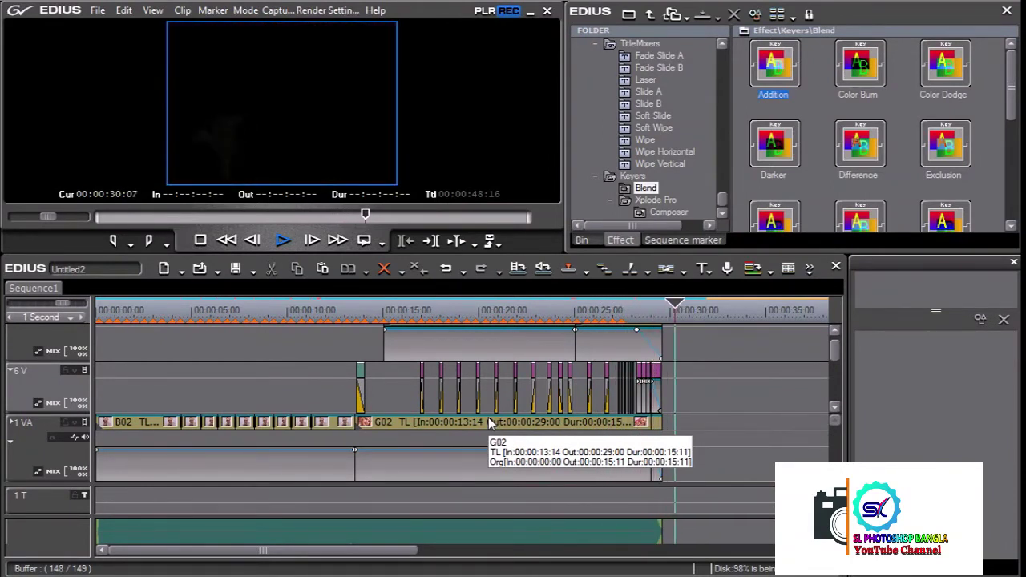
{"action": "left_click", "coordinate": [834, 365]}
{"action": "left_click_drag", "start_coordinate": [834, 365], "coordinate": [829, 407]}
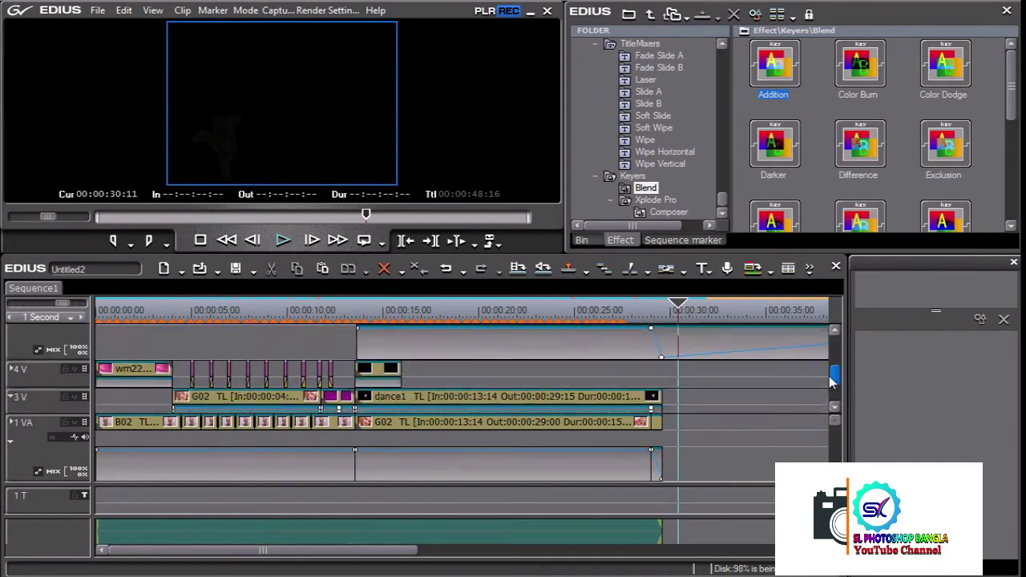
{"action": "left_click_drag", "start_coordinate": [621, 321], "coordinate": [653, 319]}
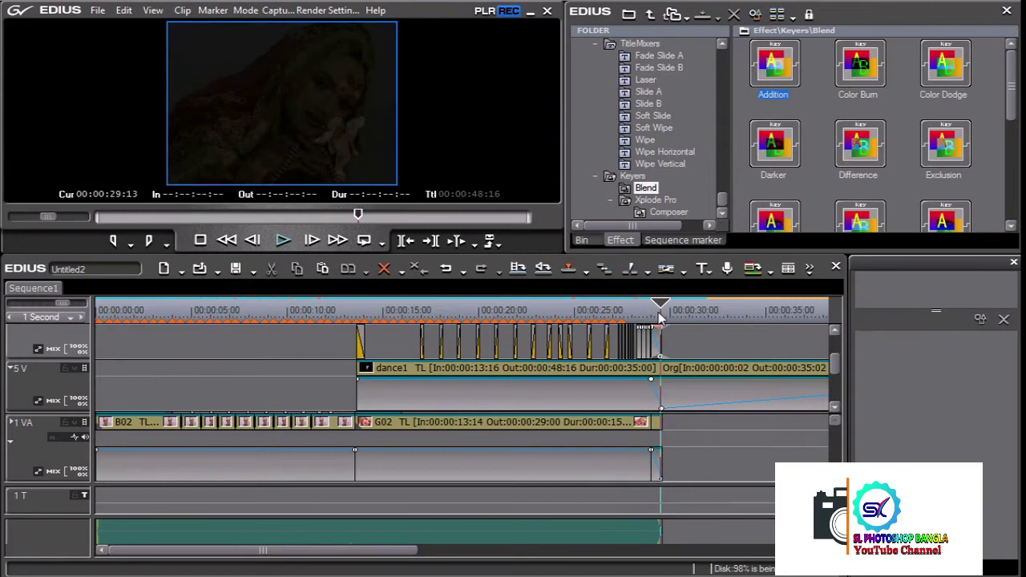
{"action": "scroll", "coordinate": [736, 445], "scroll_direction": "up", "scroll_amount": 5}
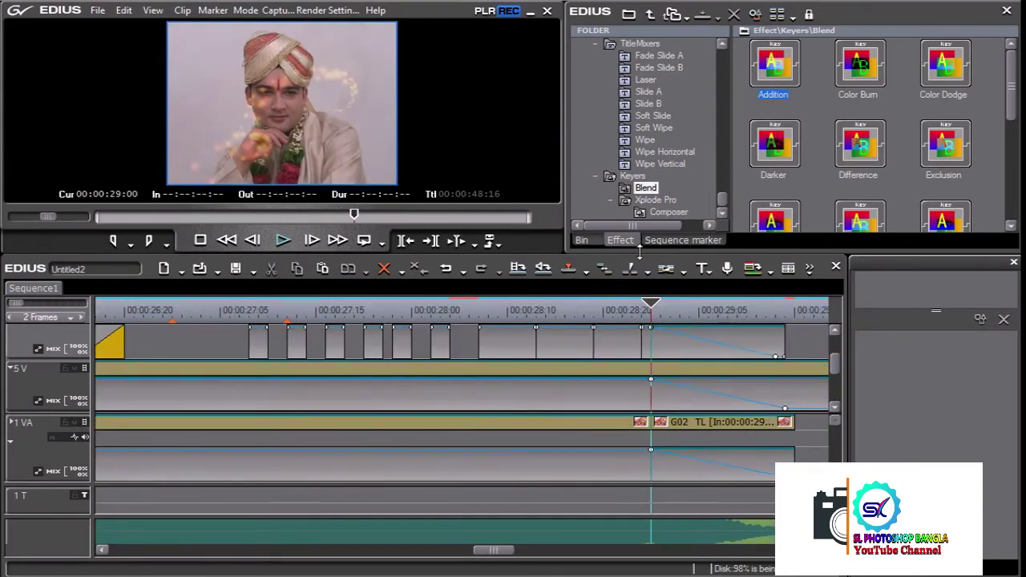
{"action": "left_click", "coordinate": [591, 241]}
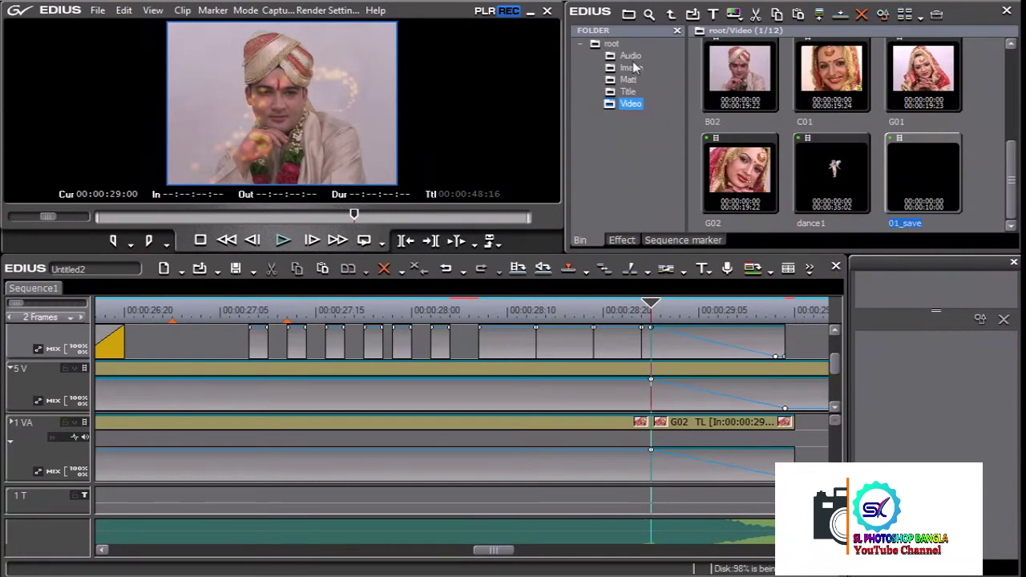
{"action": "left_click", "coordinate": [629, 93]}
Step: Create a new title reading 'THE END' and move it toward the frame centre
{"action": "right_click", "coordinate": [841, 90]}
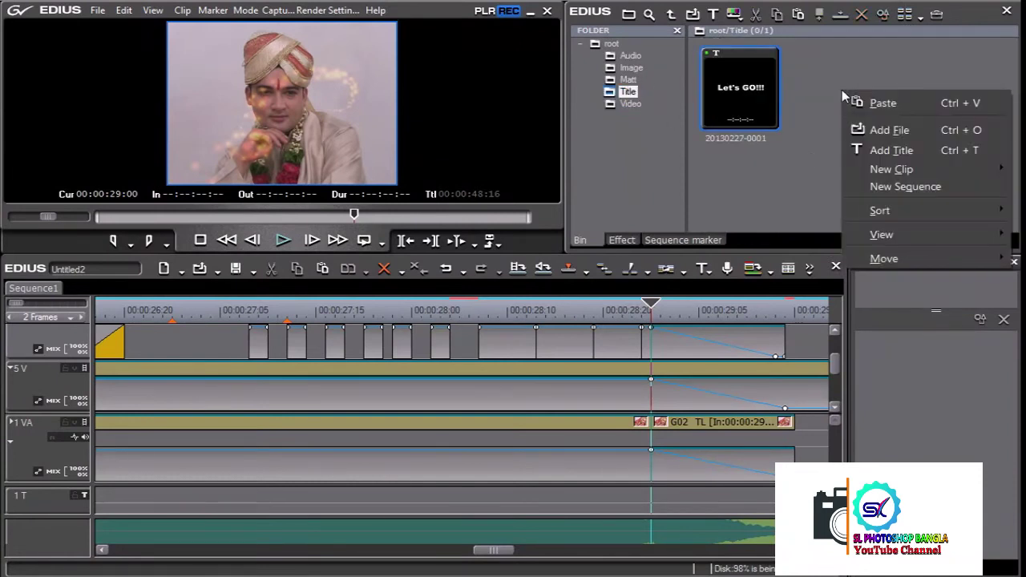
{"action": "left_click", "coordinate": [896, 151]}
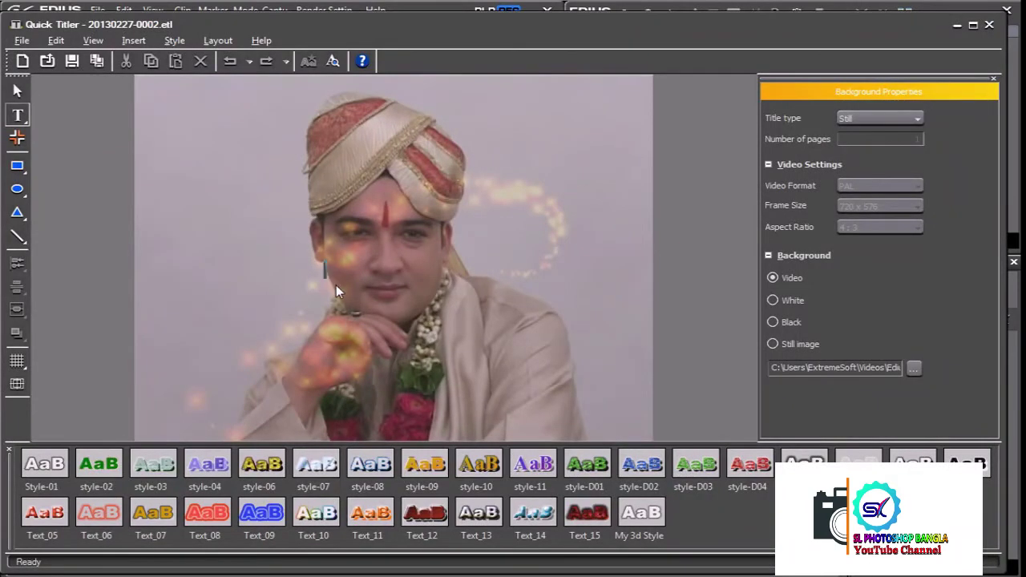
{"action": "type", "text": "THE"}
{"action": "key", "text": "Escape"}
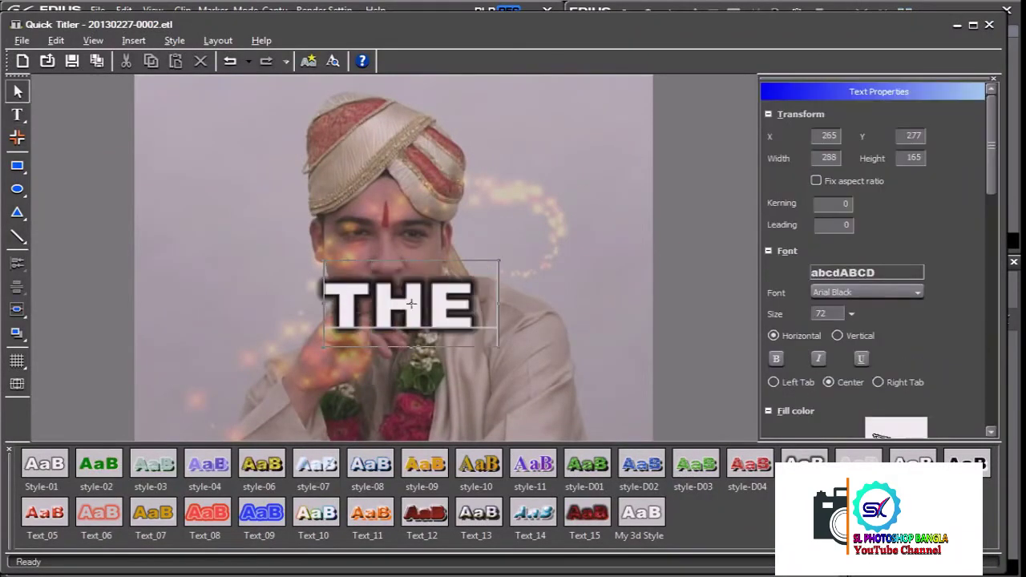
{"action": "type", "text": " END"}
{"action": "left_click", "coordinate": [415, 247]}
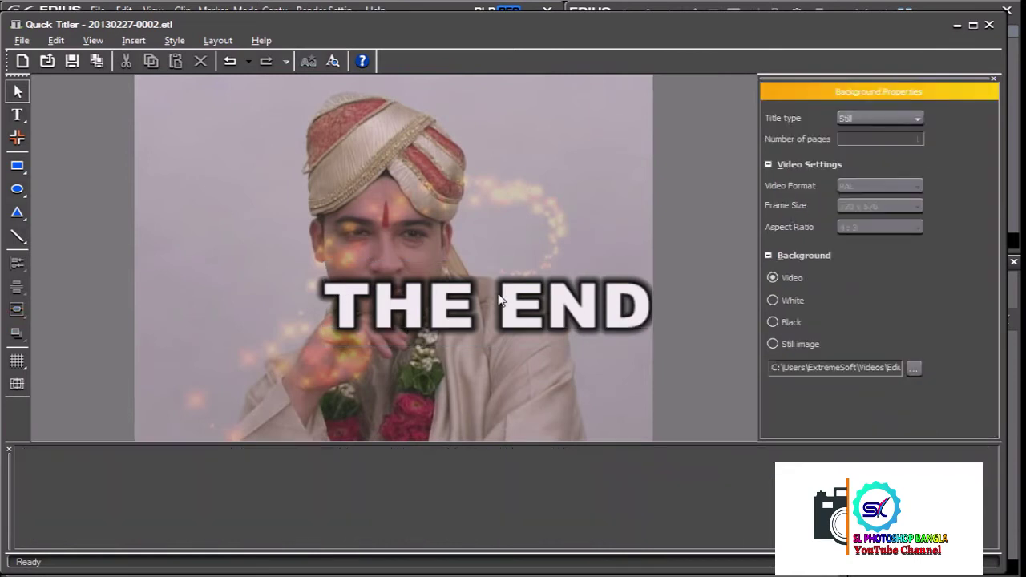
{"action": "mouse_move", "coordinate": [535, 306]}
{"action": "left_mouse_down"}
{"action": "mouse_move", "coordinate": [420, 288]}
{"action": "mouse_move", "coordinate": [440, 292]}
{"action": "left_mouse_up"}
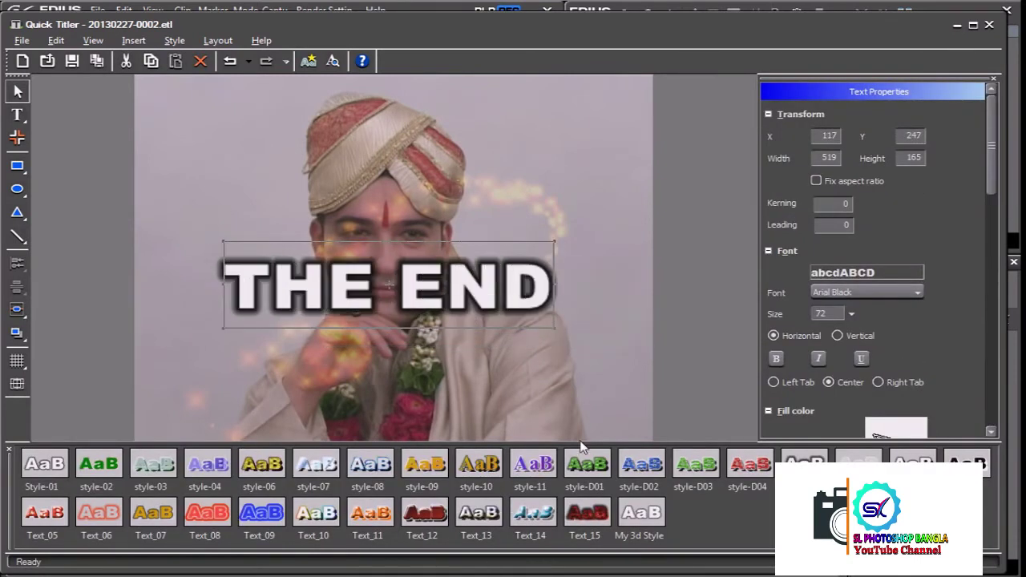
Step: Give THE END the white Style-01 look, raise it slightly, save it, and add it to the timeline
{"action": "left_click", "coordinate": [530, 473]}
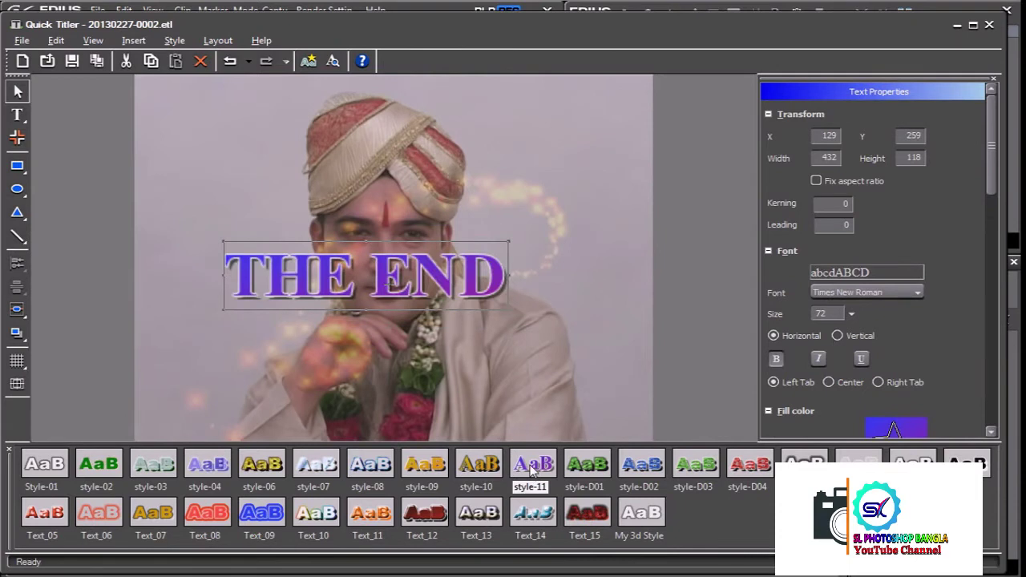
{"action": "left_click", "coordinate": [56, 475]}
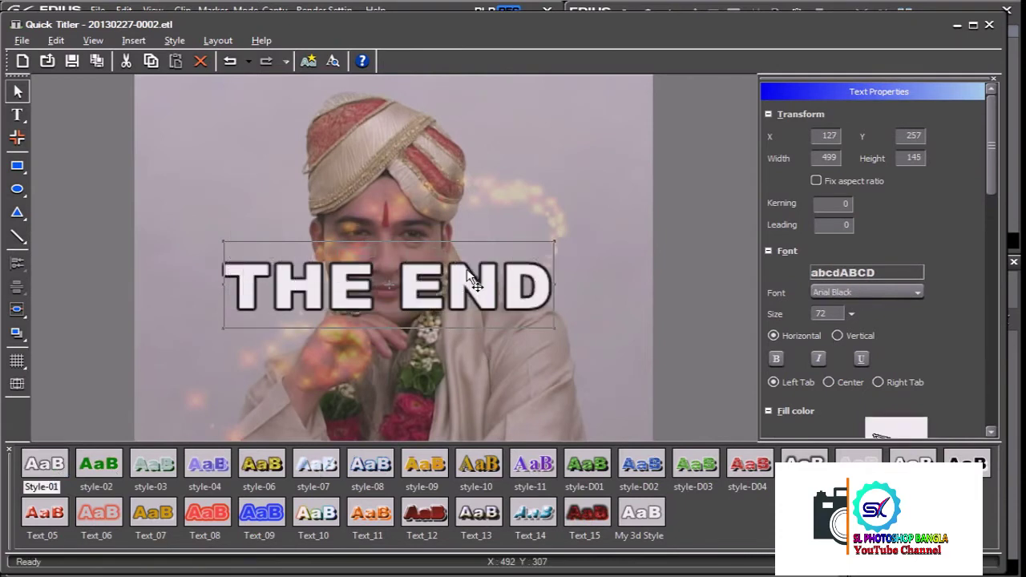
{"action": "left_click_drag", "start_coordinate": [466, 298], "coordinate": [471, 275]}
{"action": "left_click", "coordinate": [989, 24]}
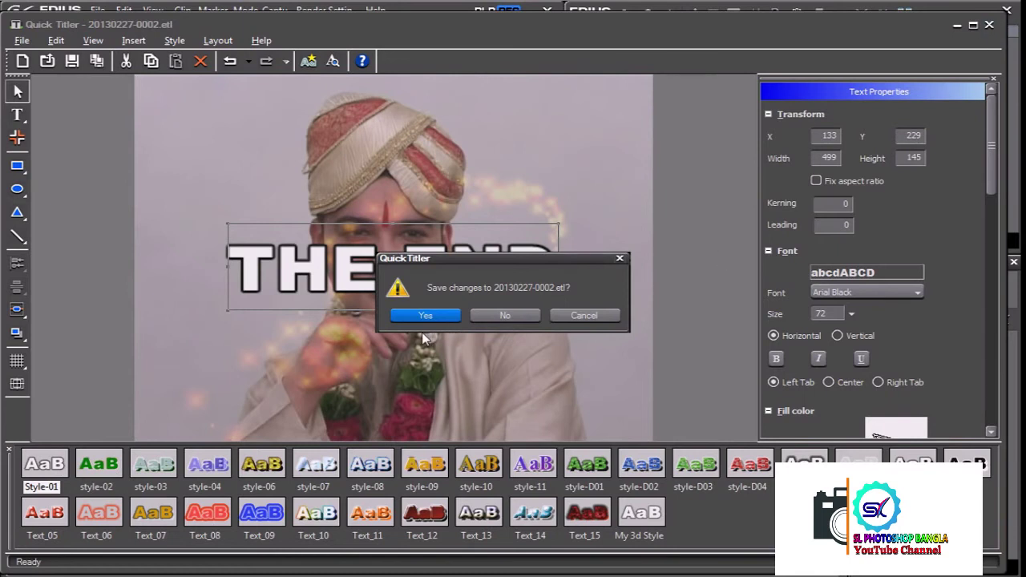
{"action": "left_click", "coordinate": [424, 315]}
{"action": "left_click_drag", "start_coordinate": [844, 113], "coordinate": [651, 502]}
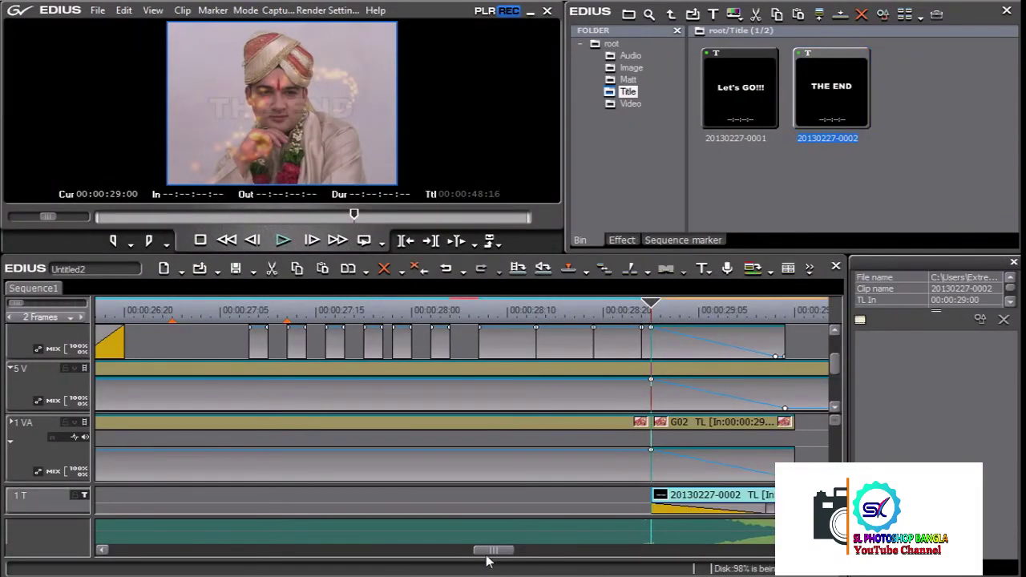
Step: Shorten THE END title clip and move it earlier on track 1T
{"action": "left_click_drag", "start_coordinate": [492, 550], "coordinate": [506, 552]}
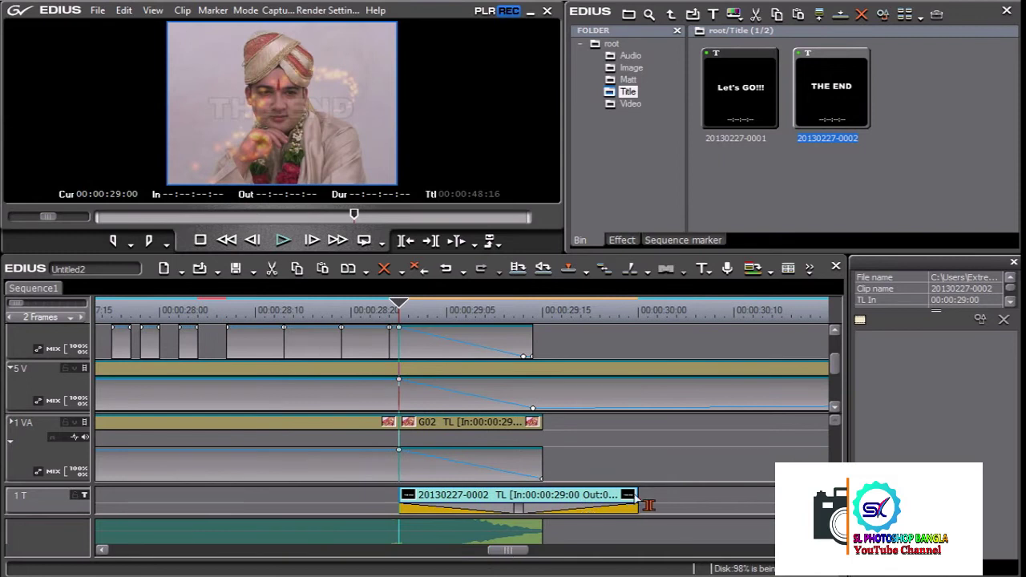
{"action": "left_click_drag", "start_coordinate": [648, 505], "coordinate": [501, 500]}
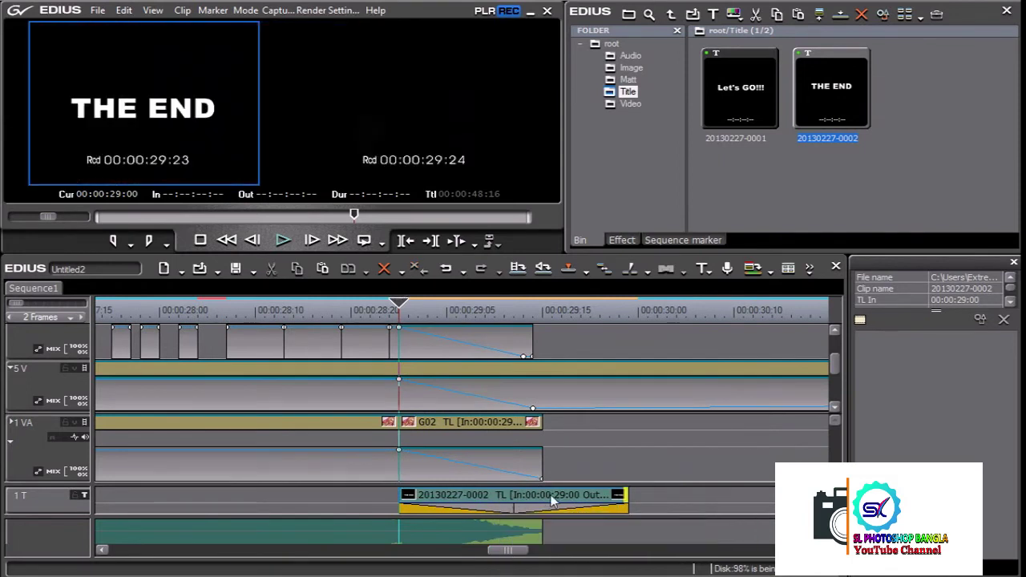
{"action": "left_click", "coordinate": [473, 515]}
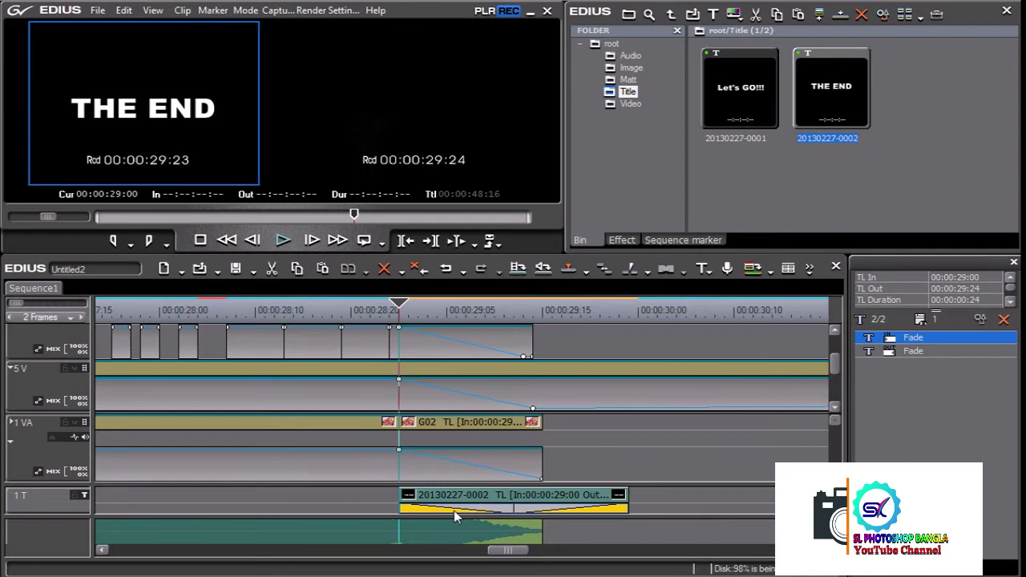
{"action": "left_click_drag", "start_coordinate": [534, 501], "coordinate": [323, 498]}
Step: Remove the title's default fade and trim its start to 00:00:29:00
{"action": "left_click", "coordinate": [325, 501]}
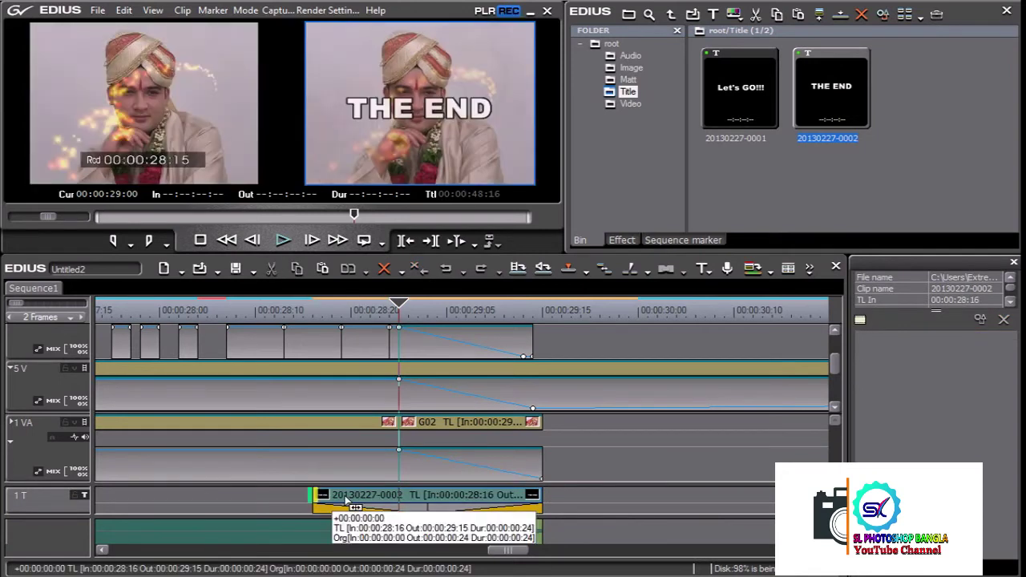
{"action": "left_click", "coordinate": [471, 515]}
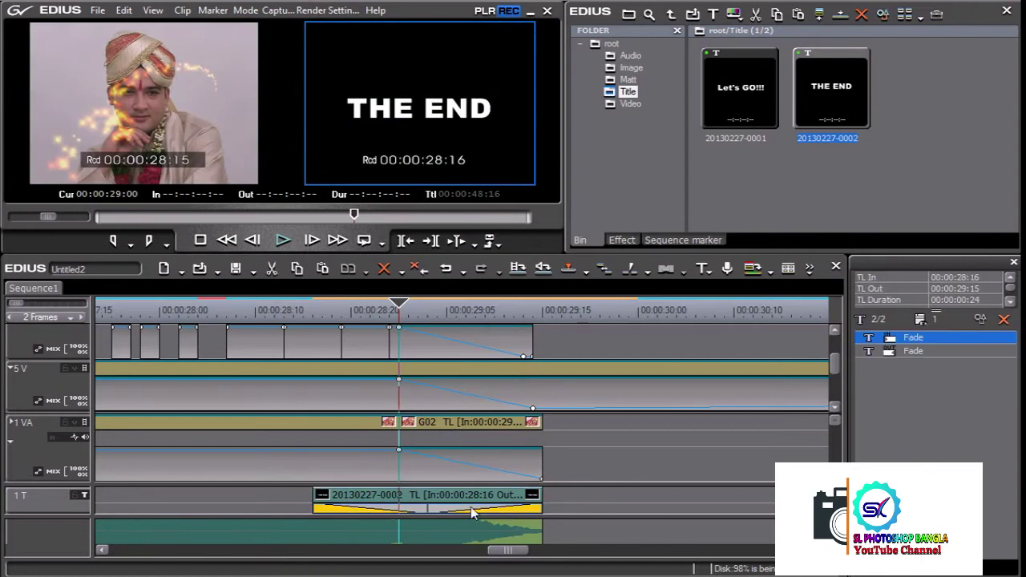
{"action": "left_click", "coordinate": [471, 513]}
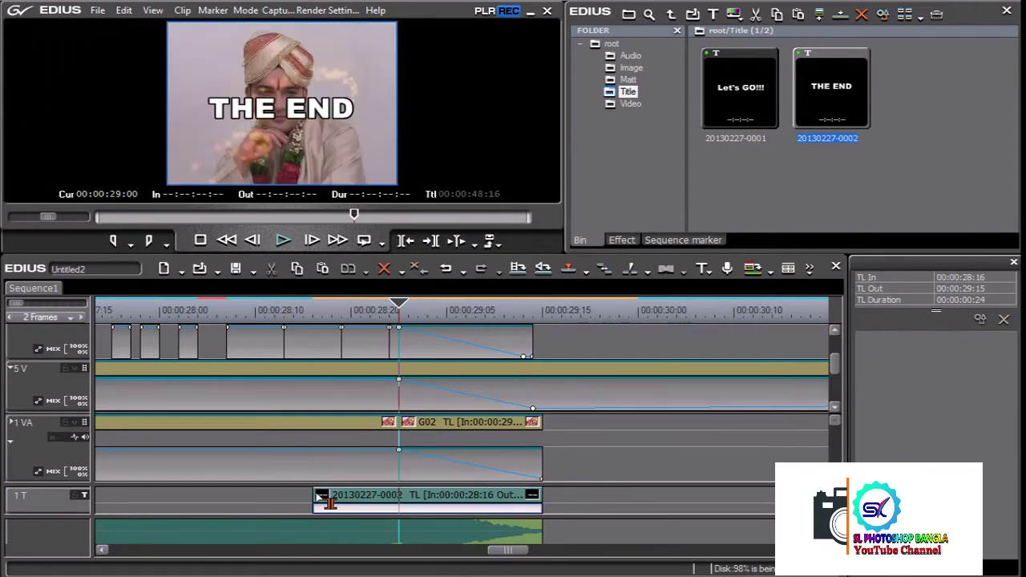
{"action": "left_click_drag", "start_coordinate": [329, 501], "coordinate": [398, 498]}
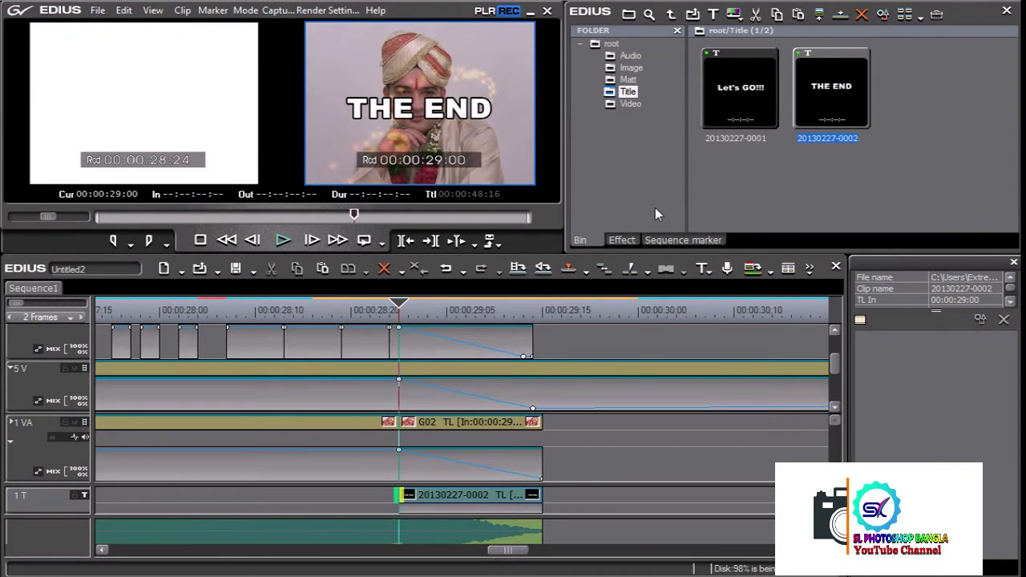
{"action": "left_click", "coordinate": [622, 240]}
Step: Apply Fade Slide A Down to THE END title clip and preview the transition
{"action": "left_click_drag", "start_coordinate": [723, 200], "coordinate": [723, 196]}
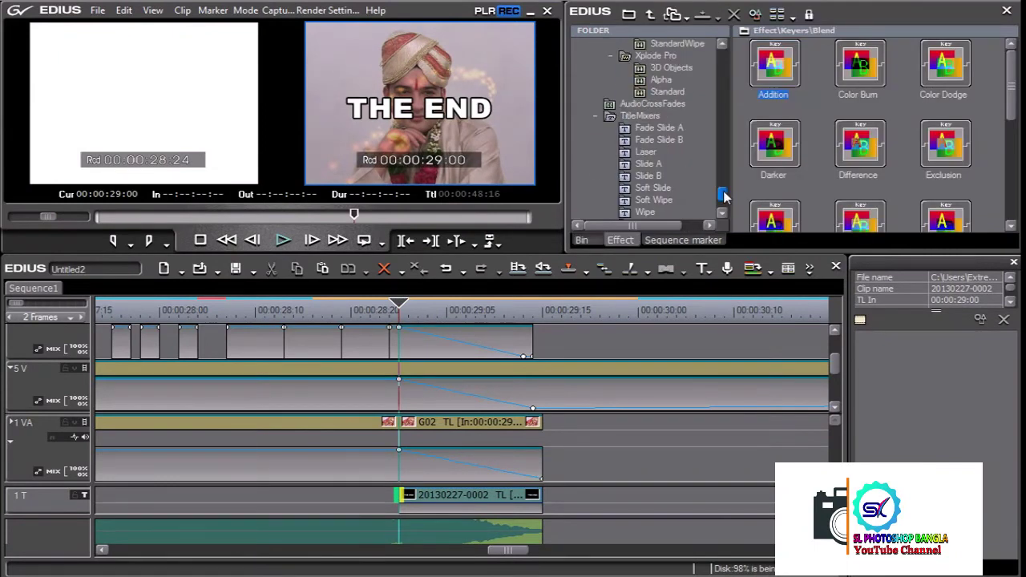
{"action": "left_click", "coordinate": [695, 128]}
{"action": "left_click_drag", "start_coordinate": [774, 95], "coordinate": [409, 495]}
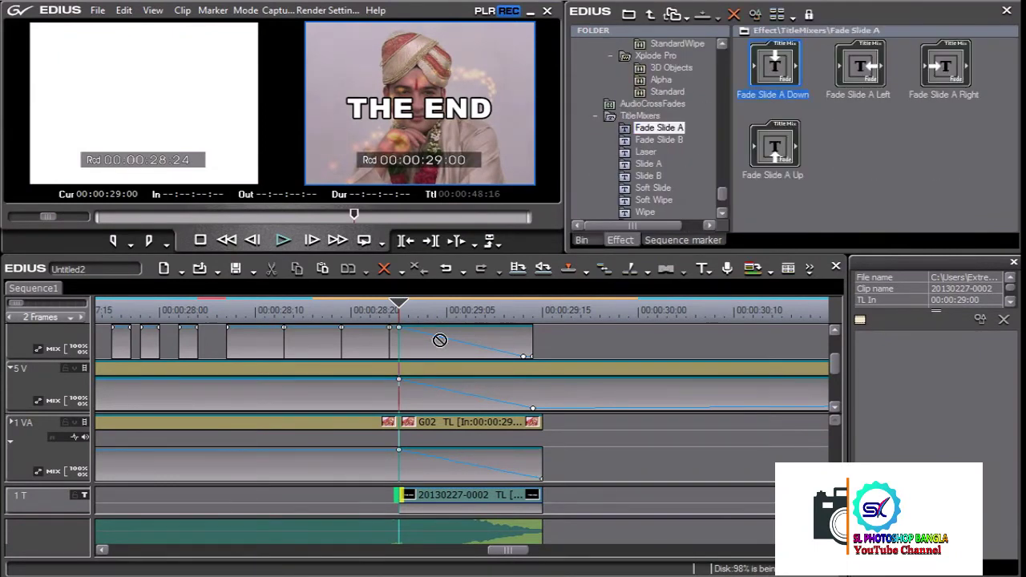
{"action": "key", "text": "space"}
{"action": "left_click", "coordinate": [371, 312]}
{"action": "key", "text": "space"}
{"action": "key", "text": "space"}
{"action": "mouse_move", "coordinate": [415, 315]}
{"action": "left_mouse_down"}
{"action": "mouse_move", "coordinate": [536, 321]}
{"action": "mouse_move", "coordinate": [272, 313]}
{"action": "left_mouse_up"}
{"action": "key", "text": "space"}
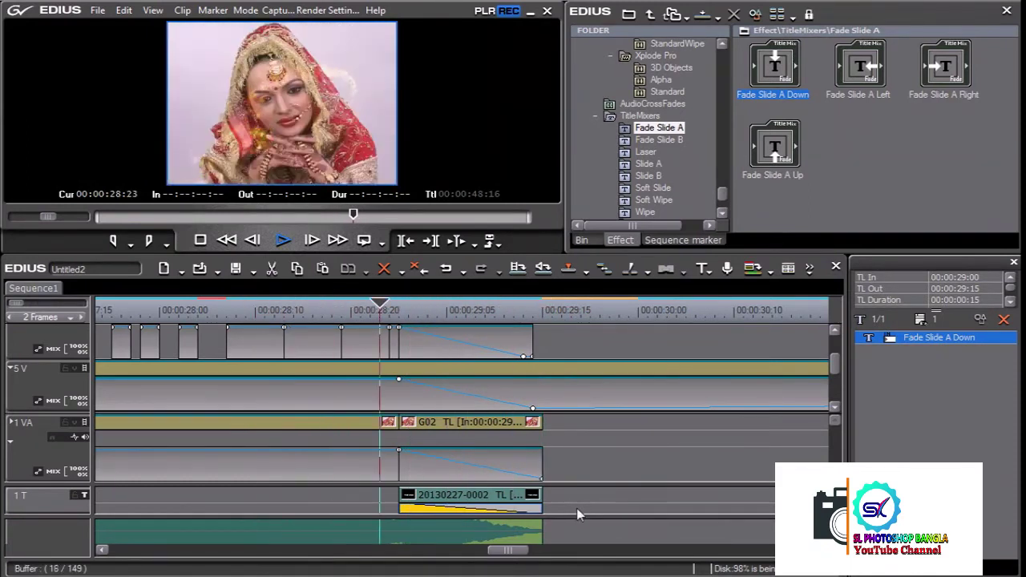
{"action": "key", "text": "space"}
{"action": "key", "text": "Page_Up"}
Step: Trim dance1 on track 5V to end at 00:00:29:13, in line with the clips below
{"action": "scroll", "coordinate": [622, 405], "scroll_direction": "down", "scroll_amount": 2}
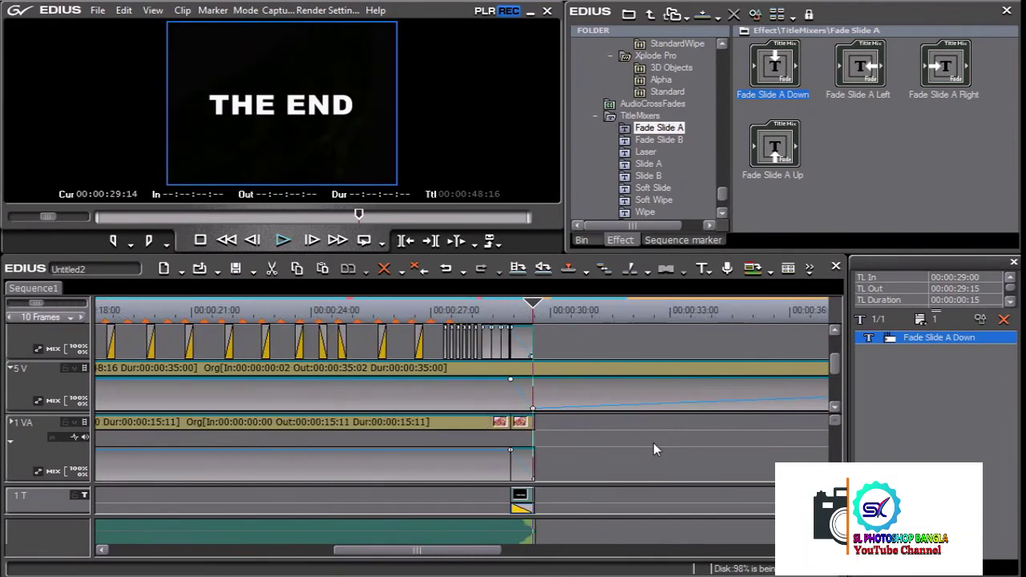
{"action": "scroll", "coordinate": [654, 442], "scroll_direction": "down", "scroll_amount": 3}
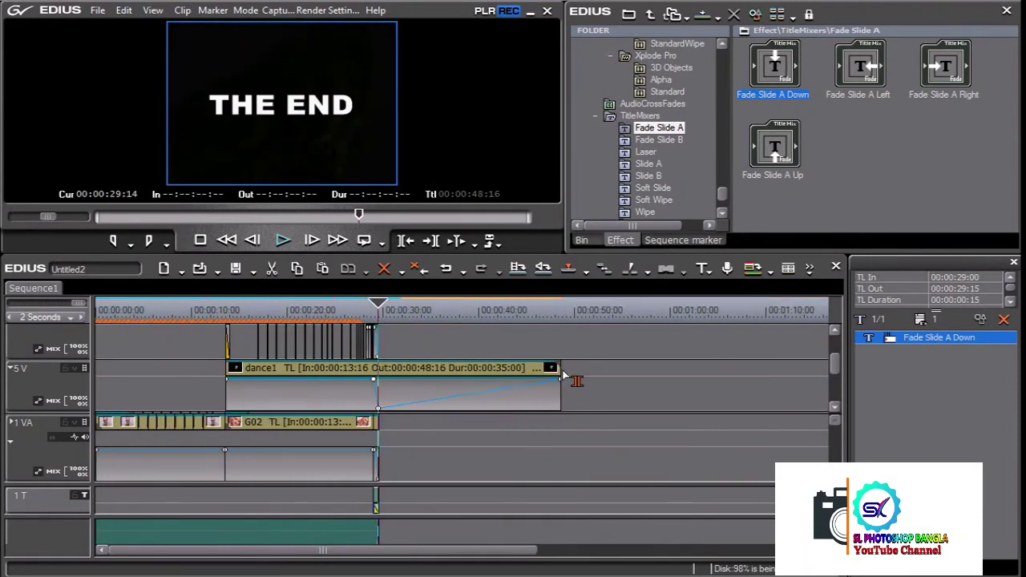
{"action": "left_click_drag", "start_coordinate": [560, 374], "coordinate": [379, 369]}
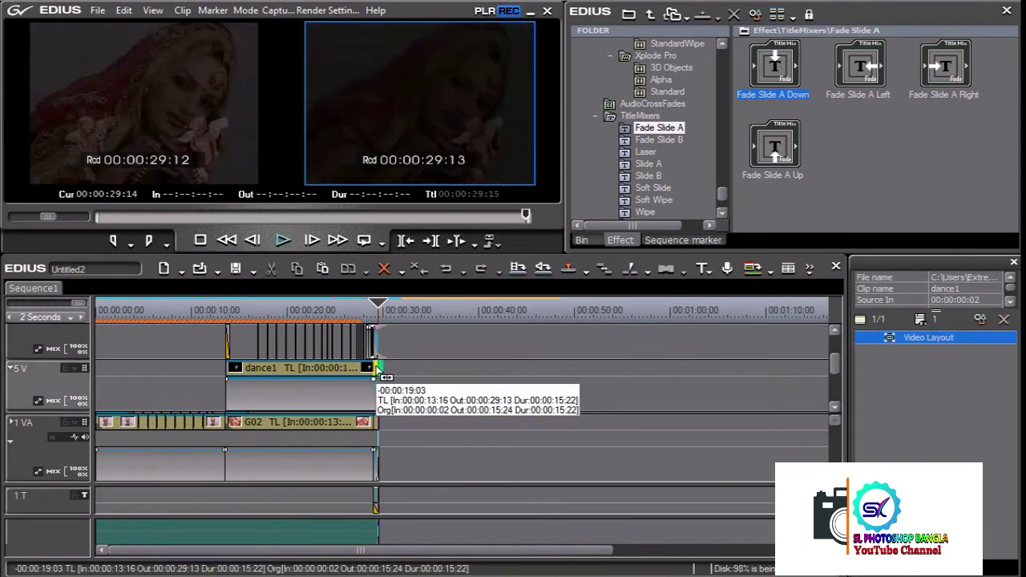
{"action": "left_click", "coordinate": [253, 307]}
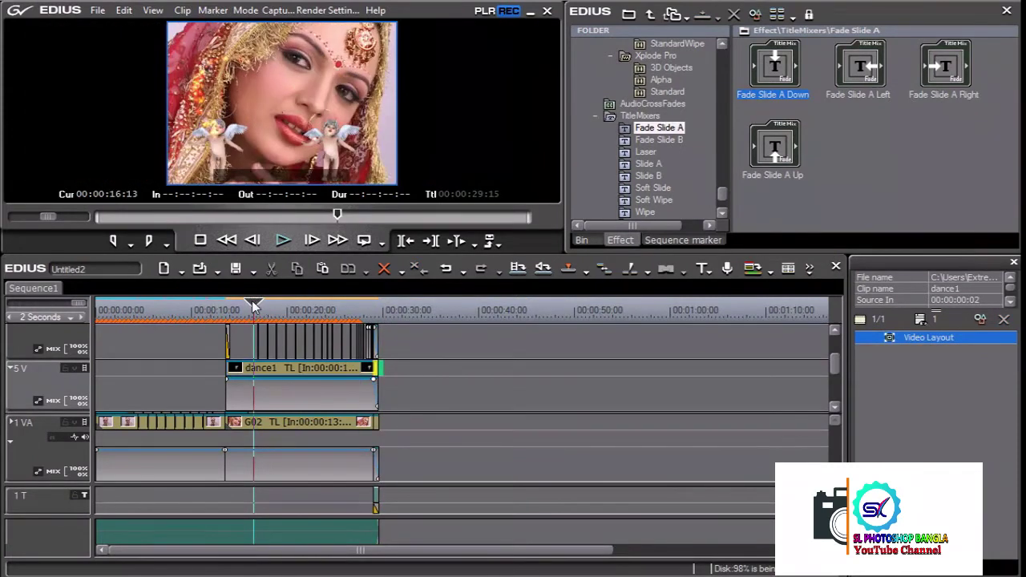
Step: Play the sequence from the start, zoom the timeline, and select the B02 clip on 1VA
{"action": "key", "text": "Home"}
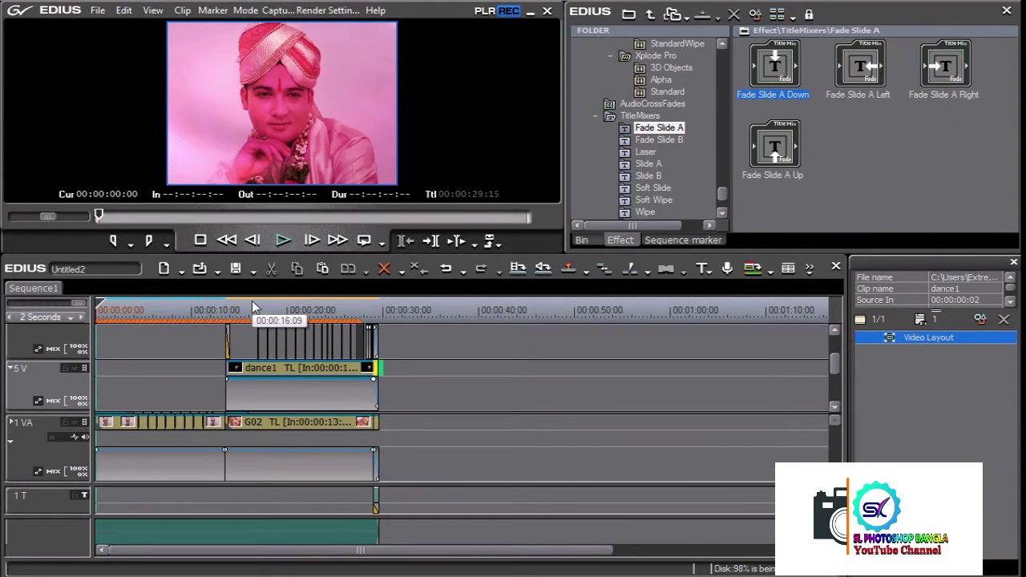
{"action": "key", "text": "space"}
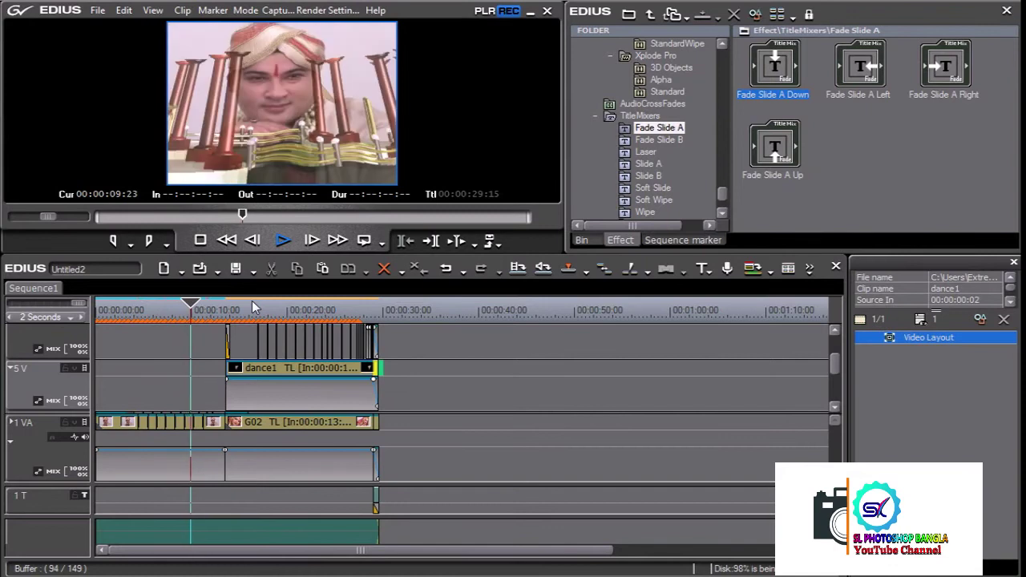
{"action": "key", "text": "space"}
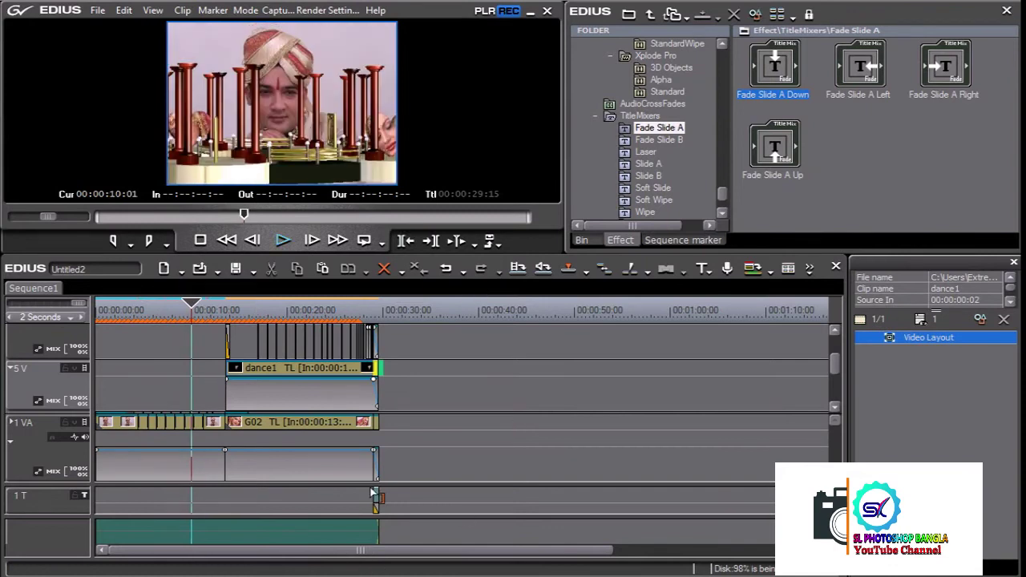
{"action": "scroll", "coordinate": [373, 491], "scroll_direction": "up", "scroll_amount": 4}
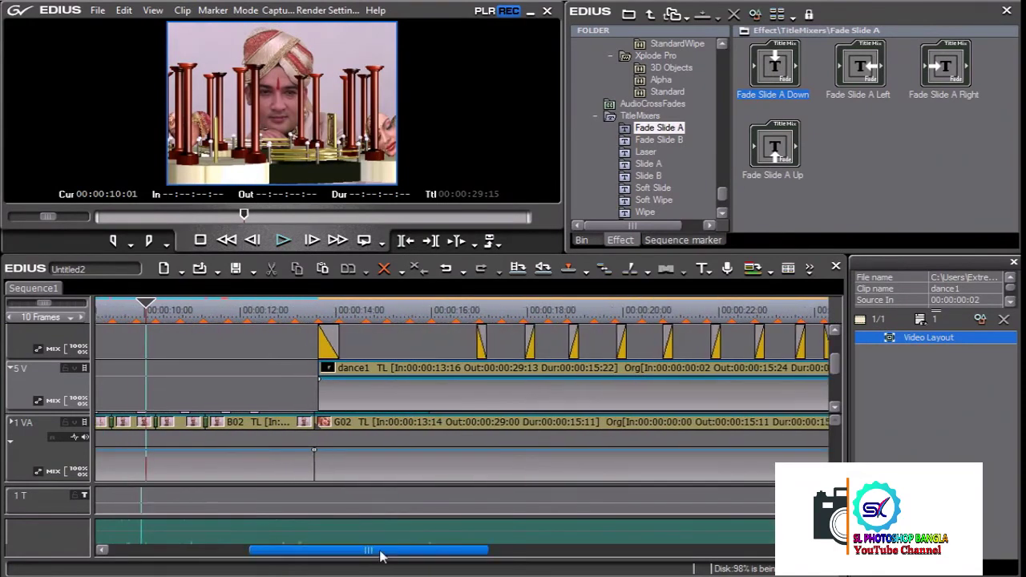
{"action": "left_click_drag", "start_coordinate": [381, 555], "coordinate": [224, 553]}
{"action": "left_click_drag", "start_coordinate": [332, 310], "coordinate": [383, 313]}
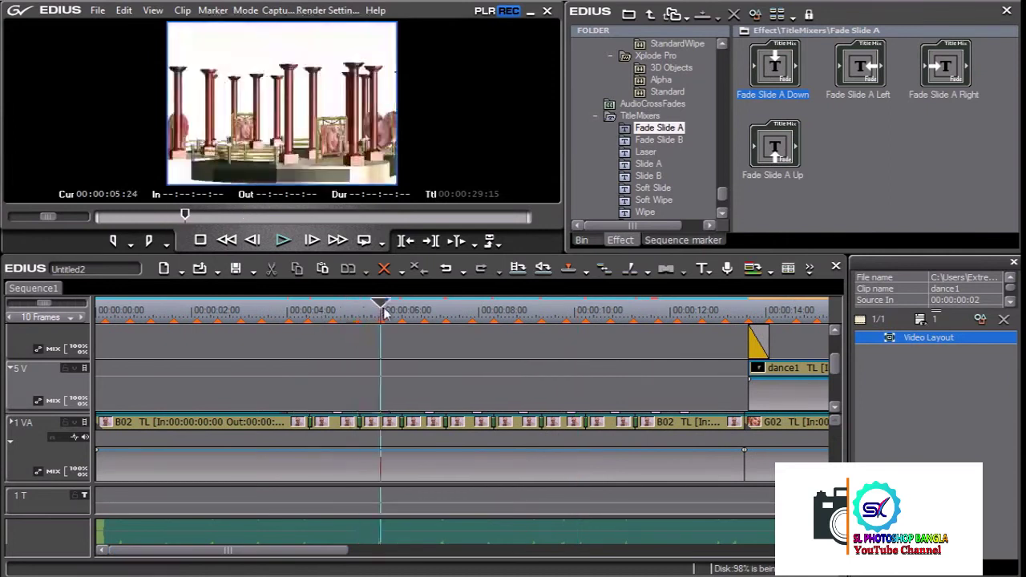
{"action": "left_click", "coordinate": [371, 427]}
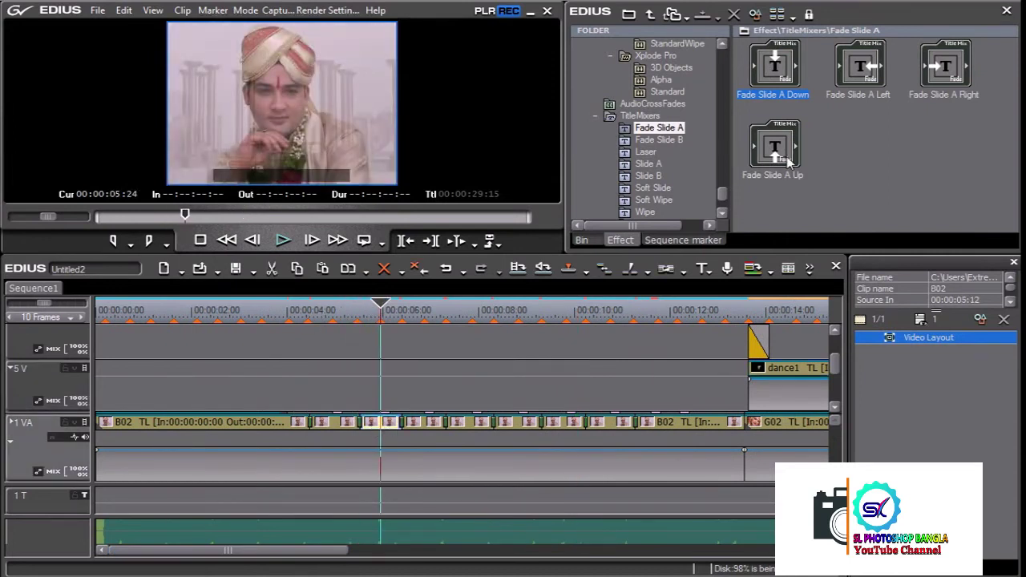
Step: Try the Nega colour filter on the B02 clip and scrub through the negative look
{"action": "left_click_drag", "start_coordinate": [722, 197], "coordinate": [742, 58]}
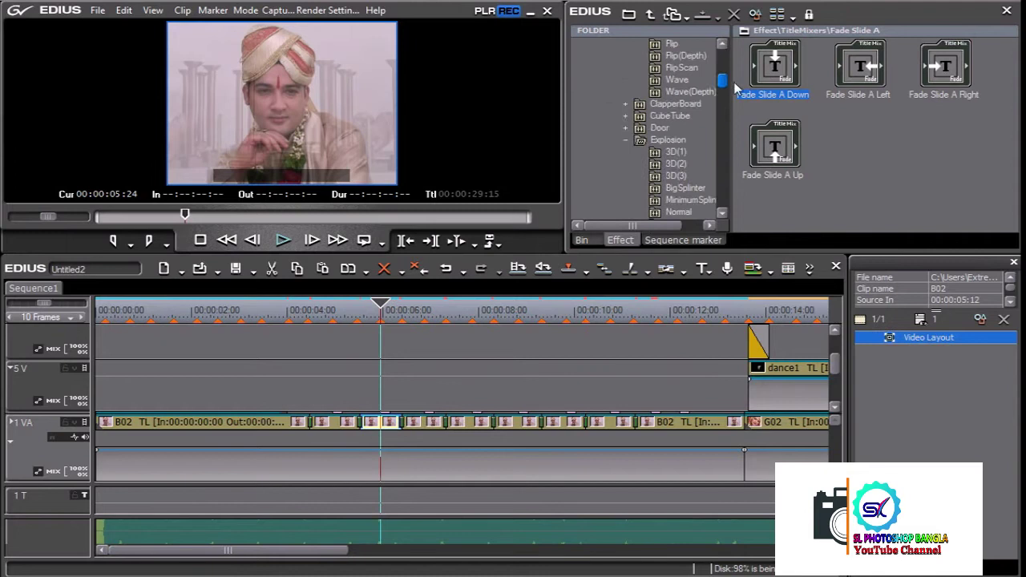
{"action": "left_click", "coordinate": [683, 84]}
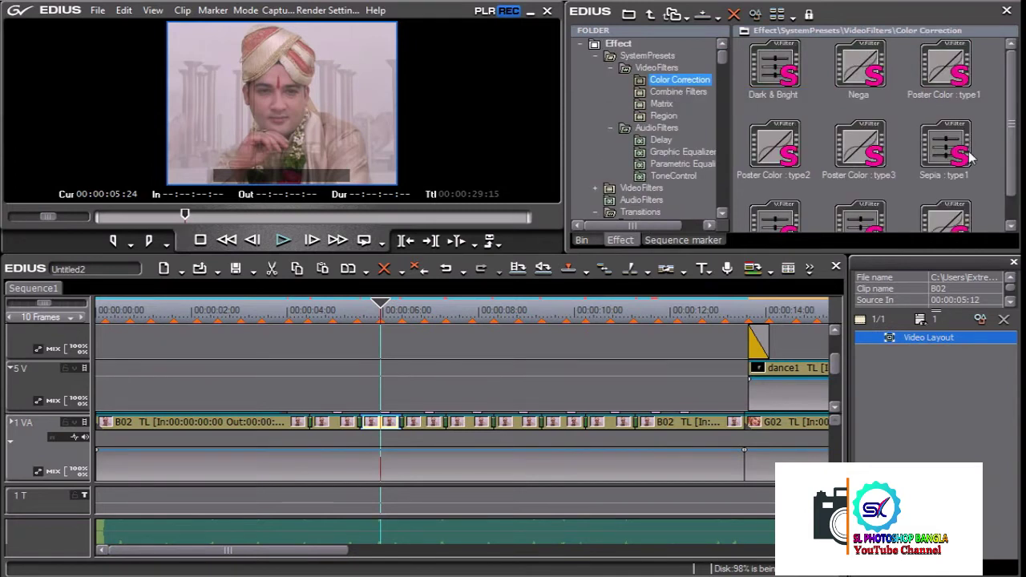
{"action": "left_click_drag", "start_coordinate": [860, 94], "coordinate": [408, 313]}
{"action": "left_click_drag", "start_coordinate": [382, 430], "coordinate": [384, 430]}
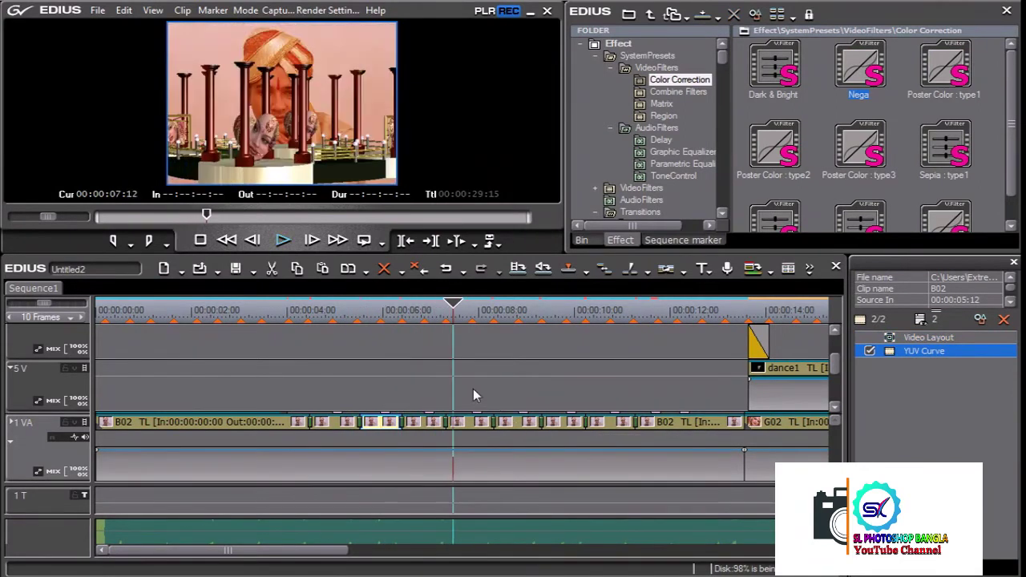
{"action": "left_click_drag", "start_coordinate": [389, 313], "coordinate": [339, 313]}
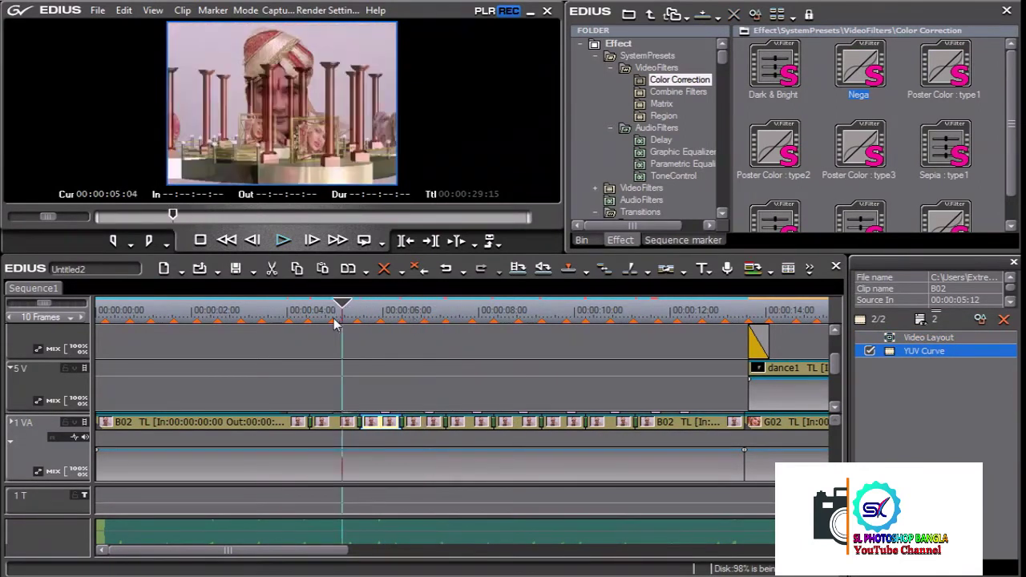
Step: Try Poster Color type1 on the B02 clip near 00:00:08, preview it, then undo
{"action": "left_click", "coordinate": [468, 422]}
{"action": "left_click_drag", "start_coordinate": [946, 68], "coordinate": [480, 422]}
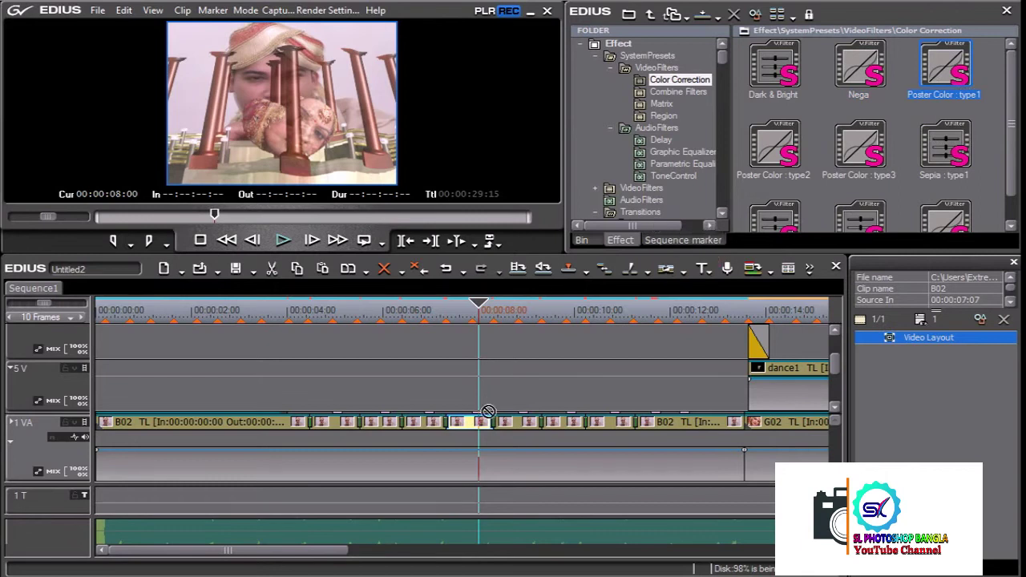
{"action": "left_click", "coordinate": [427, 305]}
{"action": "key", "text": "space"}
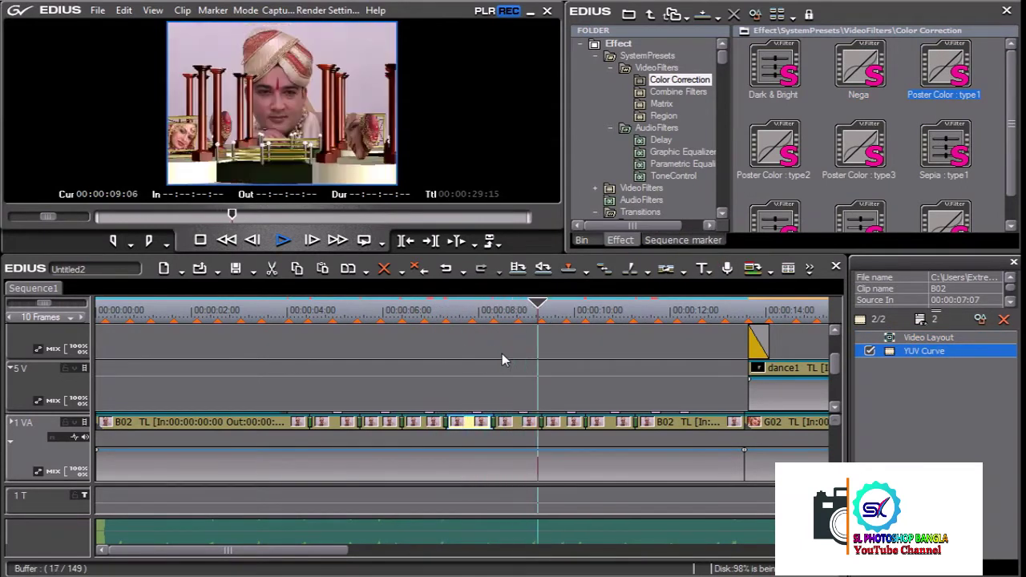
{"action": "key", "text": "ctrl+z"}
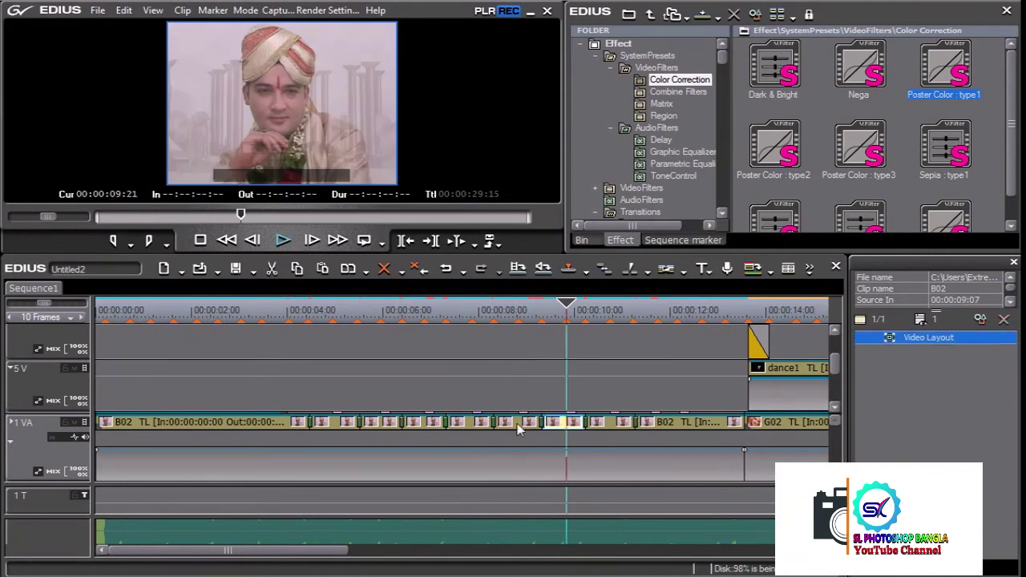
Step: Move to 00:00:07:22, try a Matrix filter preset on the clip, and undo it
{"action": "left_click", "coordinate": [478, 311]}
{"action": "left_click_drag", "start_coordinate": [470, 317], "coordinate": [428, 325]}
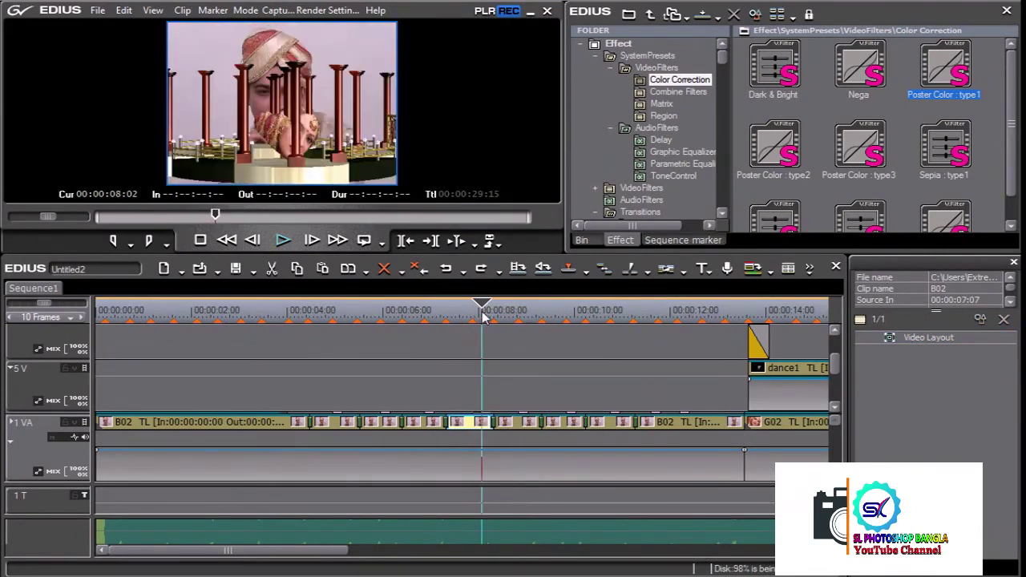
{"action": "key", "text": "Left"}
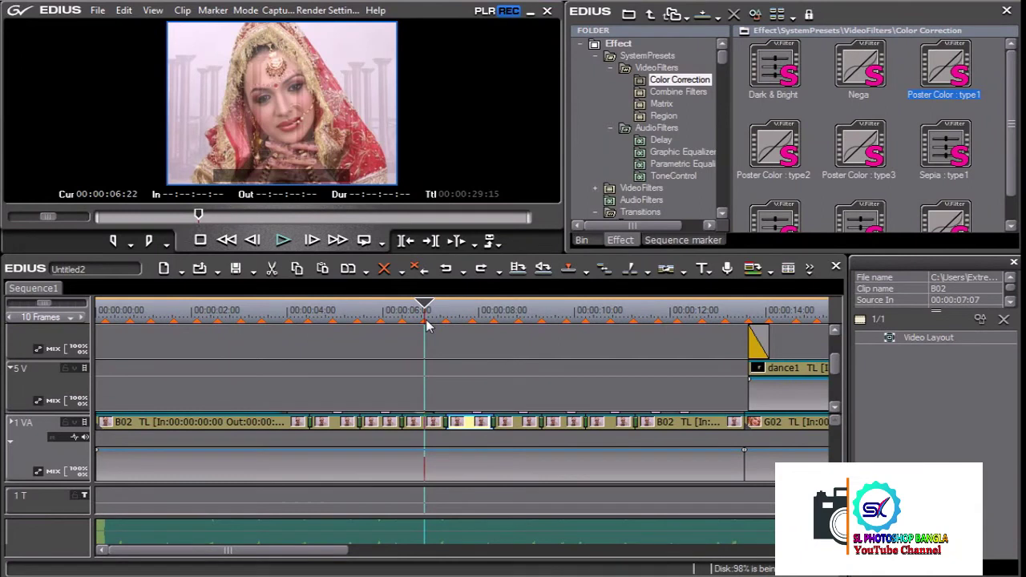
{"action": "left_click_drag", "start_coordinate": [426, 326], "coordinate": [472, 325]}
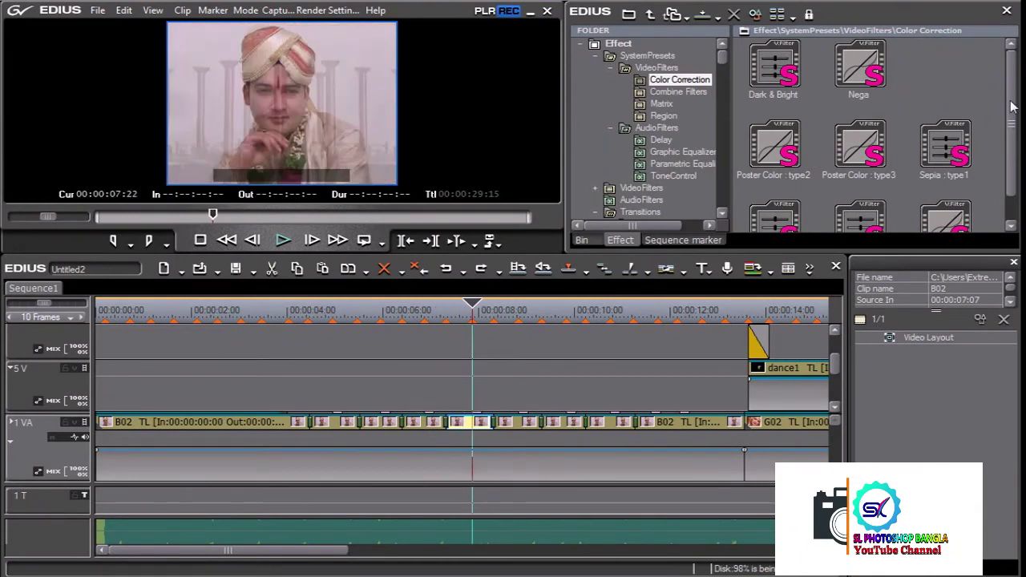
{"action": "scroll", "coordinate": [1008, 153], "scroll_direction": "down", "scroll_amount": 1}
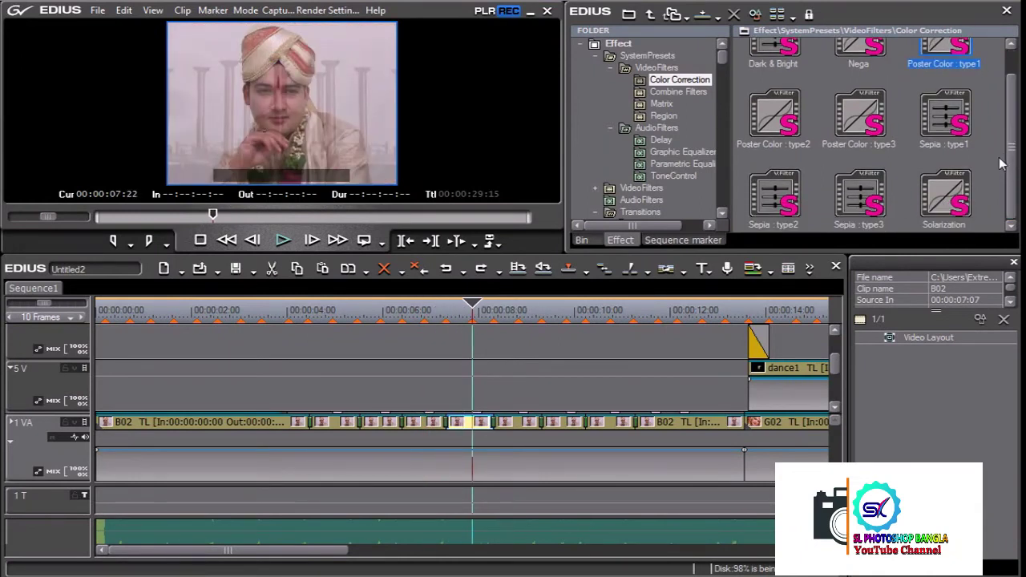
{"action": "scroll", "coordinate": [1000, 163], "scroll_direction": "up", "scroll_amount": 1}
{"action": "left_click", "coordinate": [678, 91]}
{"action": "left_click", "coordinate": [663, 104]}
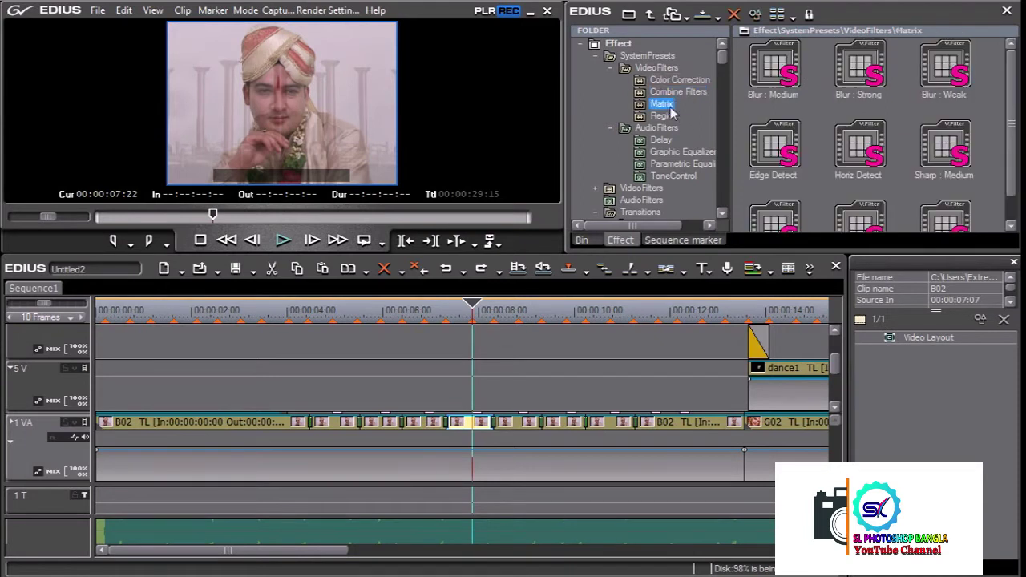
{"action": "scroll", "coordinate": [1007, 120], "scroll_direction": "down", "scroll_amount": 1}
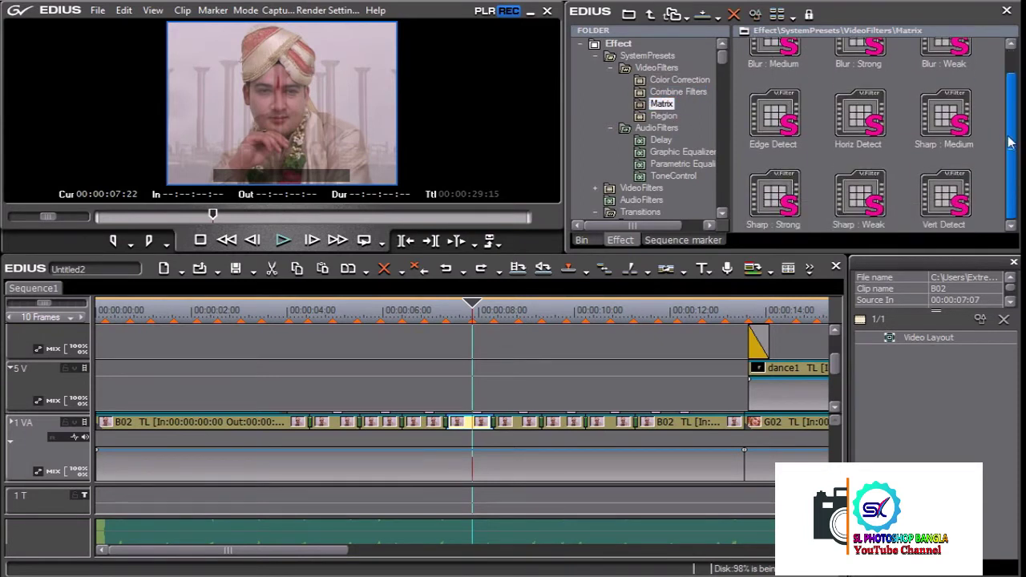
{"action": "mouse_move", "coordinate": [944, 126]}
{"action": "left_mouse_down"}
{"action": "mouse_move", "coordinate": [626, 247]}
{"action": "mouse_move", "coordinate": [471, 422]}
{"action": "left_mouse_up"}
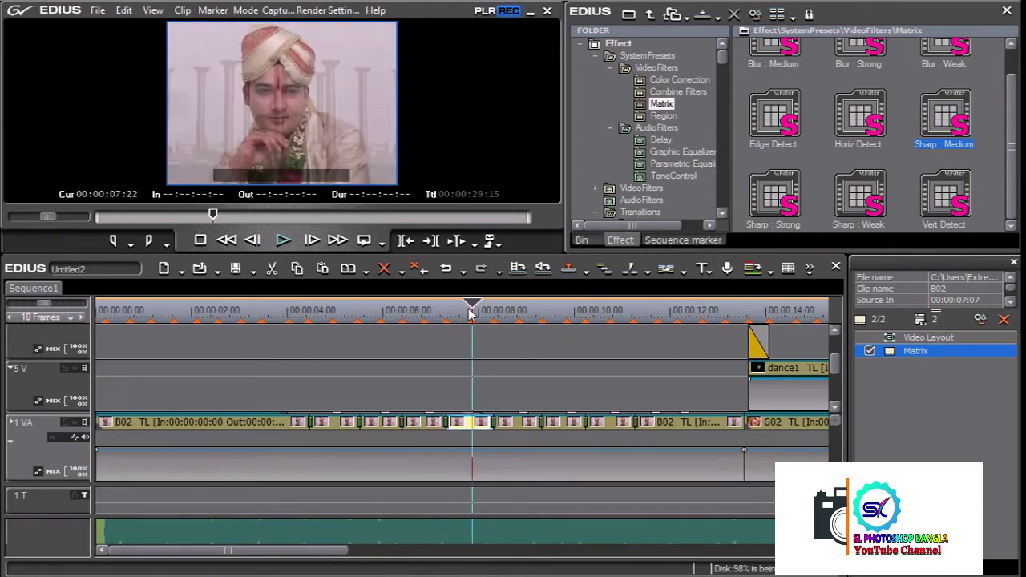
{"action": "key", "text": "ctrl+z"}
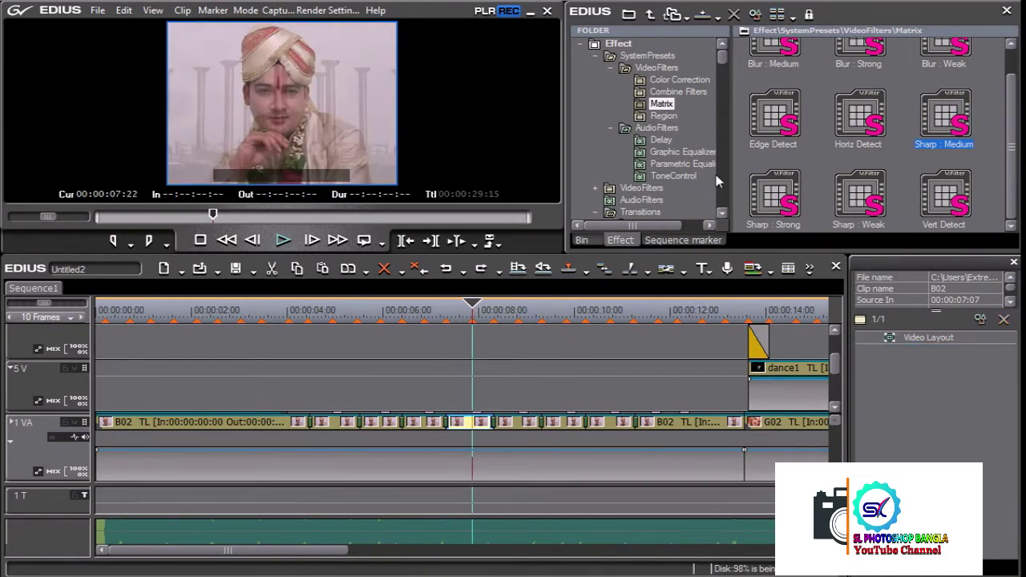
Step: Apply the Poster Color type2 filter to the B02 clip segment
{"action": "left_click", "coordinate": [663, 118]}
{"action": "left_click", "coordinate": [679, 92]}
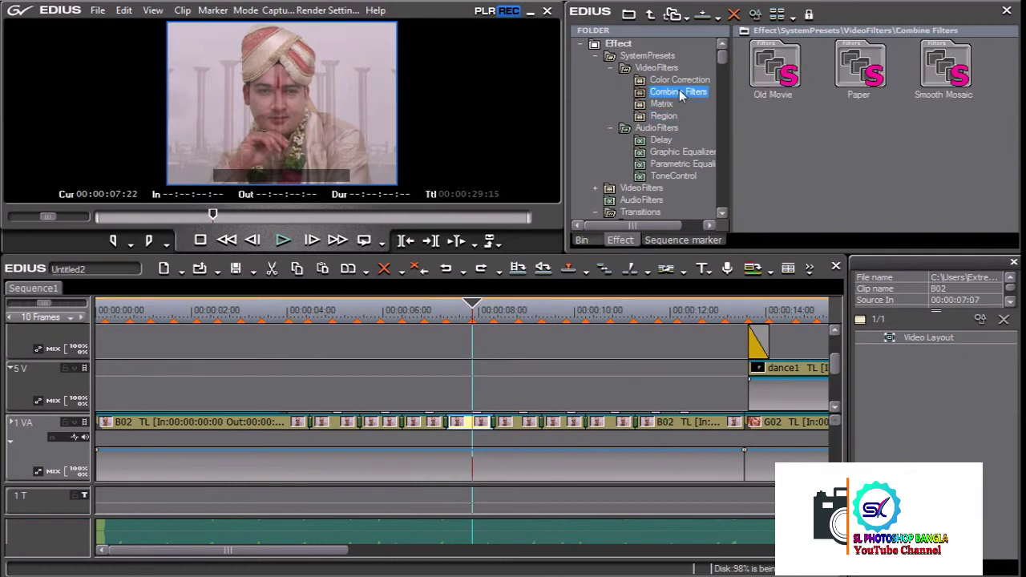
{"action": "left_click", "coordinate": [694, 81]}
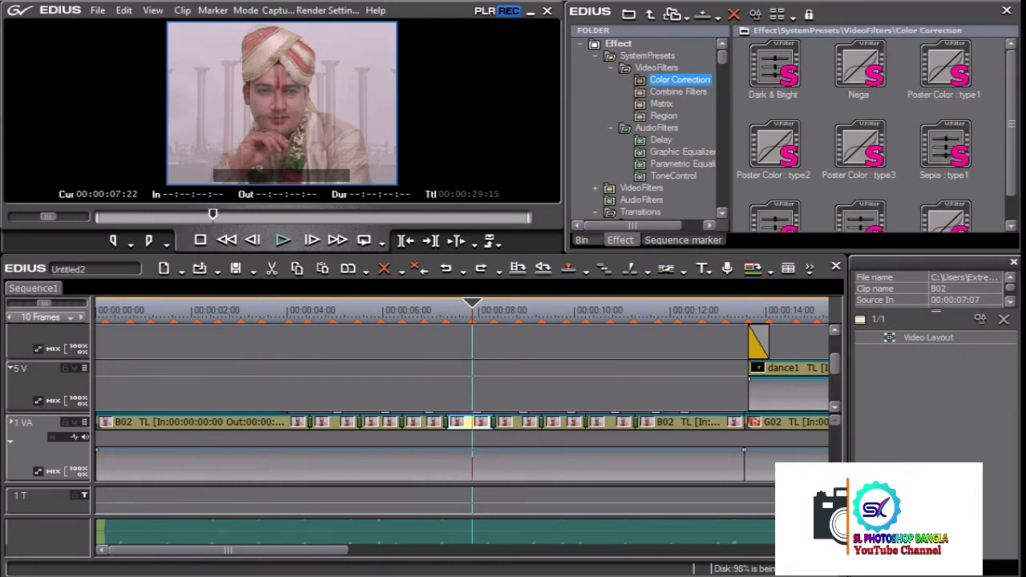
{"action": "scroll", "coordinate": [1012, 144], "scroll_direction": "down", "scroll_amount": 2}
{"action": "scroll", "coordinate": [1012, 126], "scroll_direction": "up", "scroll_amount": 2}
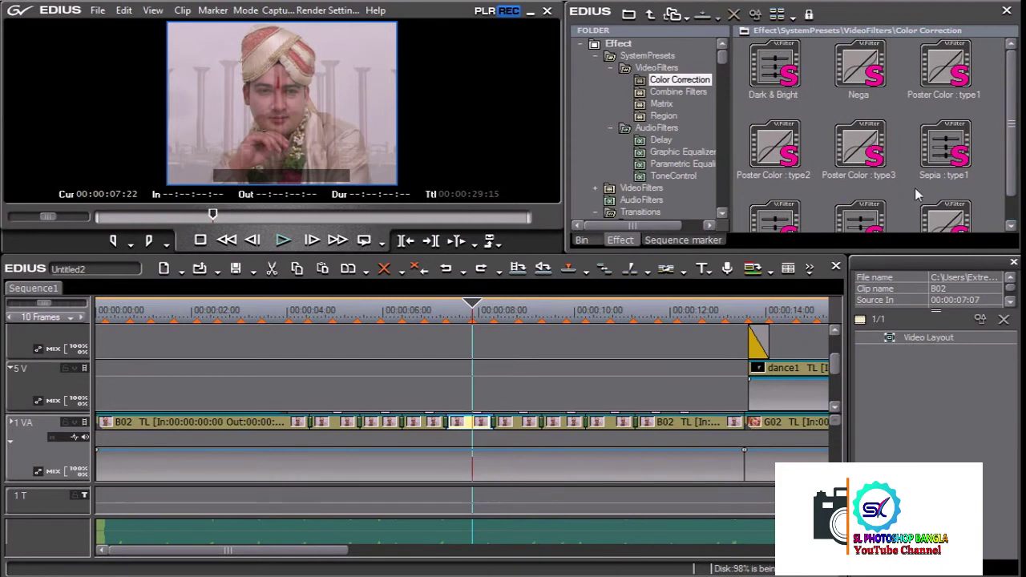
{"action": "left_click_drag", "start_coordinate": [575, 245], "coordinate": [468, 423]}
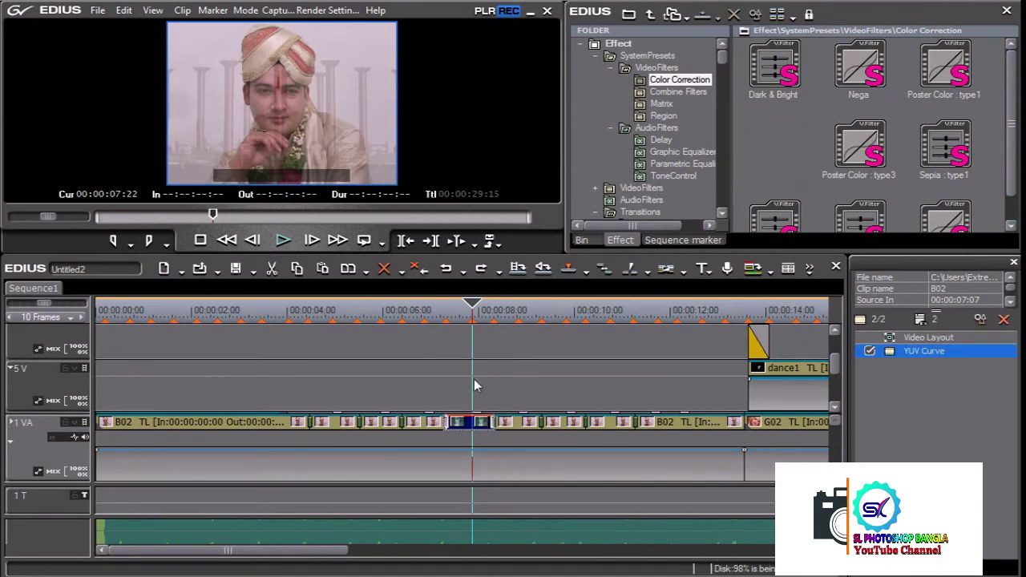
Step: Apply Sepia : type1 to the B02 segment around 00:00:09, then select the next segment
{"action": "left_click", "coordinate": [463, 313]}
{"action": "left_click_drag", "start_coordinate": [463, 314], "coordinate": [558, 314]}
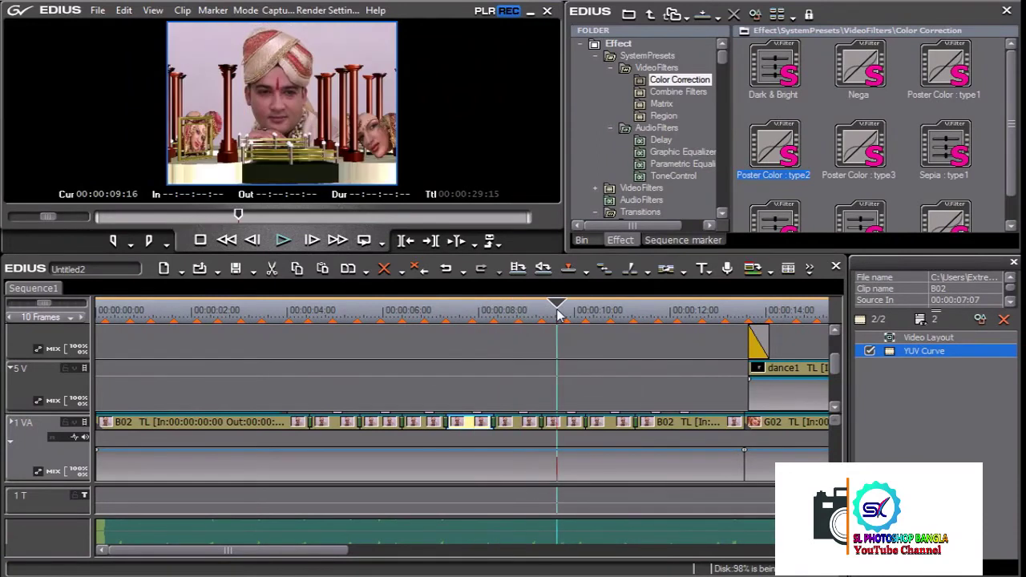
{"action": "scroll", "coordinate": [1019, 144], "scroll_direction": "down", "scroll_amount": 1}
{"action": "mouse_move", "coordinate": [944, 117]}
{"action": "left_mouse_down"}
{"action": "mouse_move", "coordinate": [571, 392]}
{"action": "mouse_move", "coordinate": [570, 422]}
{"action": "left_mouse_up"}
{"action": "left_click_drag", "start_coordinate": [545, 316], "coordinate": [616, 319]}
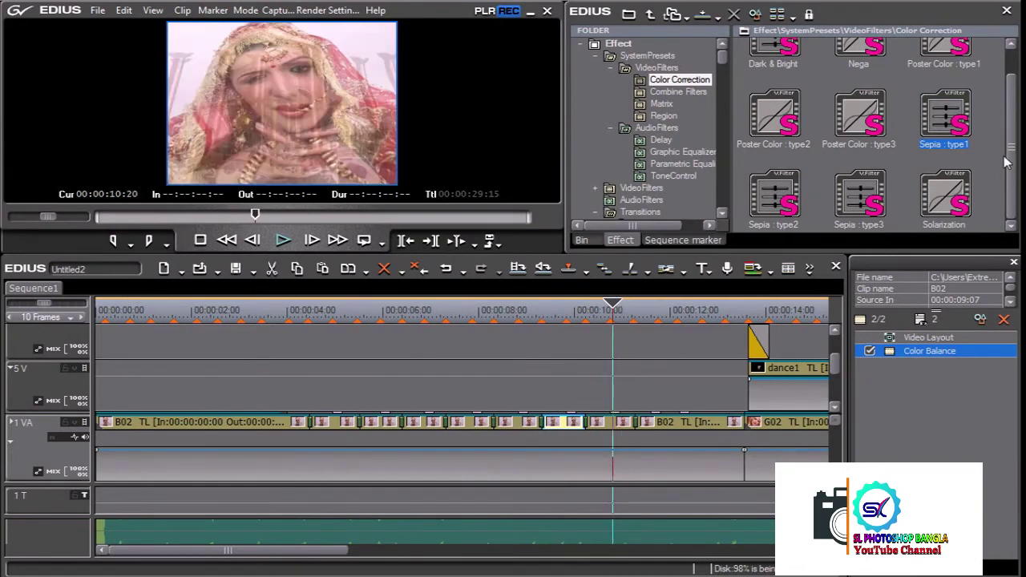
{"action": "scroll", "coordinate": [1008, 162], "scroll_direction": "up", "scroll_amount": 1}
{"action": "scroll", "coordinate": [1008, 162], "scroll_direction": "down", "scroll_amount": 1}
{"action": "left_click", "coordinate": [612, 425]}
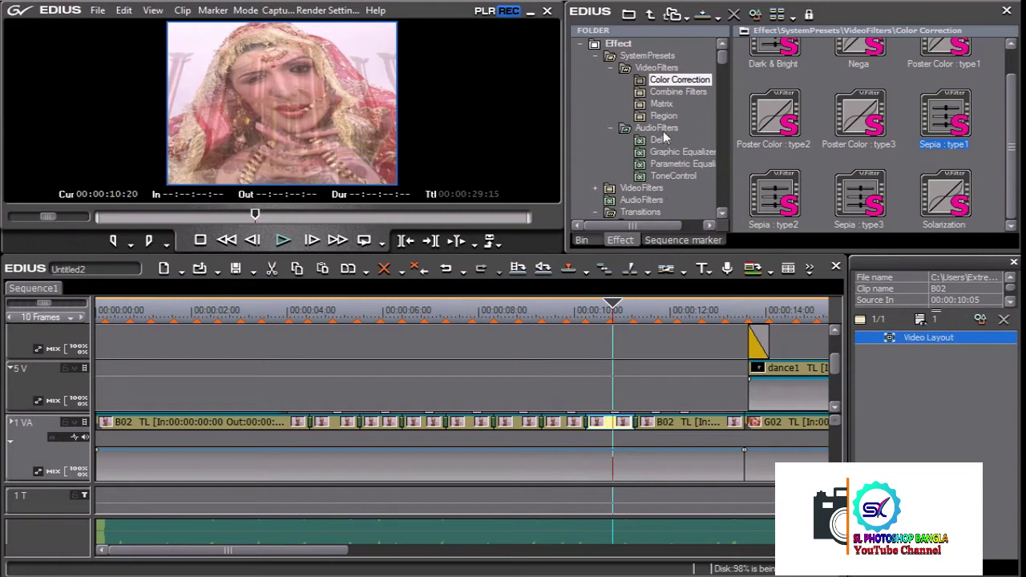
{"action": "left_click", "coordinate": [670, 68]}
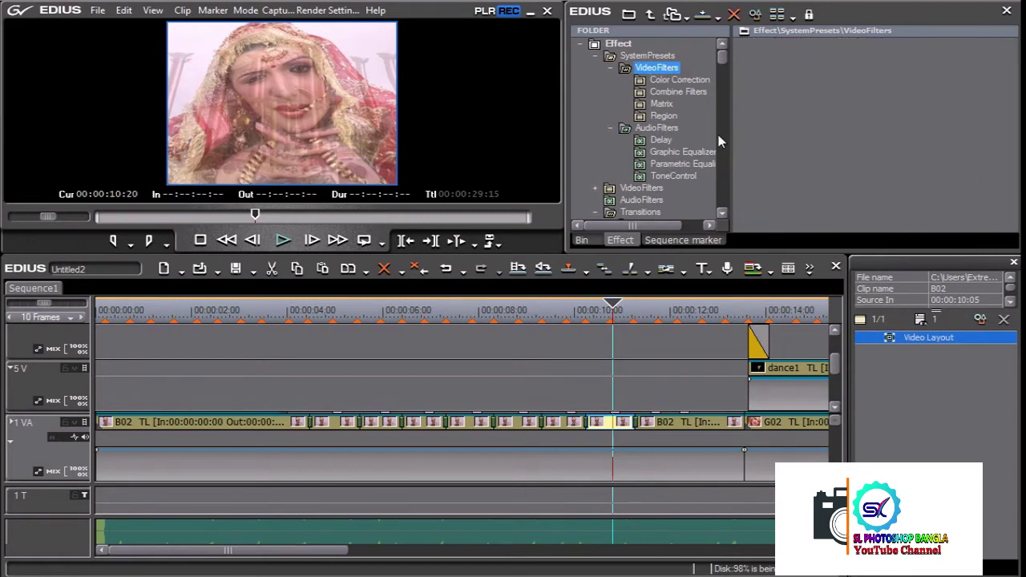
Step: Show all video filters and apply Emboss to the B02 clip segment at the playhead
{"action": "scroll", "coordinate": [724, 214], "scroll_direction": "down", "scroll_amount": 2}
{"action": "left_click", "coordinate": [645, 164]}
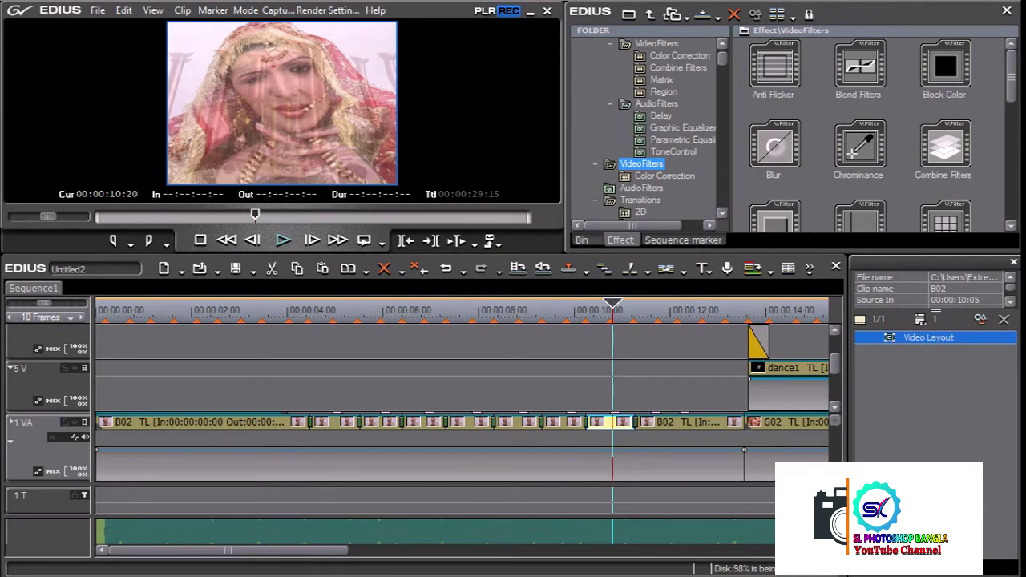
{"action": "left_click_drag", "start_coordinate": [1010, 81], "coordinate": [1004, 119]}
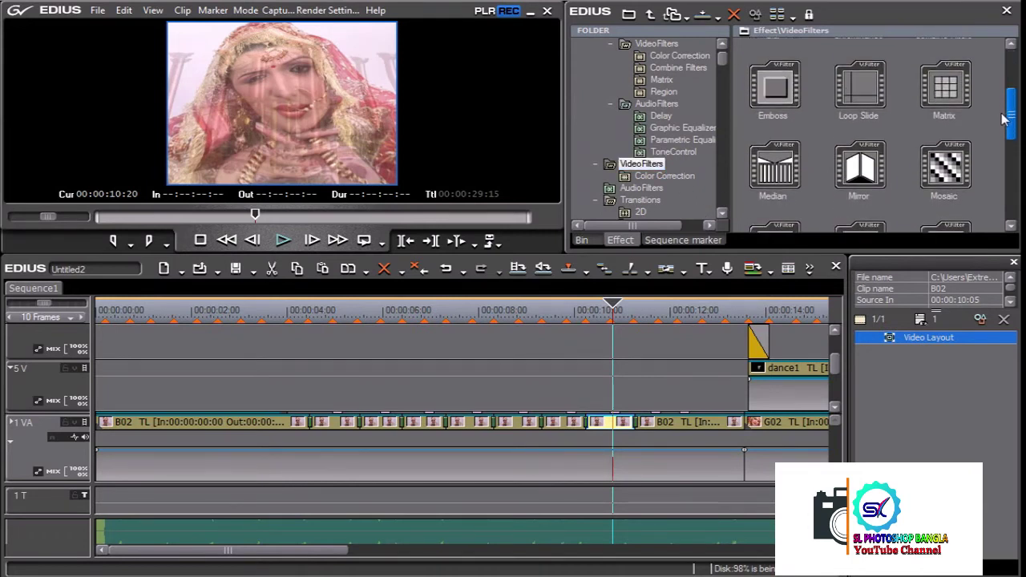
{"action": "left_click_drag", "start_coordinate": [790, 118], "coordinate": [612, 426]}
Step: Play the sequence to check the Emboss result, park the playhead at 00:00:07:22, and scroll the filter grid
{"action": "mouse_move", "coordinate": [583, 324]}
{"action": "left_mouse_down"}
{"action": "mouse_move", "coordinate": [609, 316]}
{"action": "mouse_move", "coordinate": [190, 319]}
{"action": "left_mouse_up"}
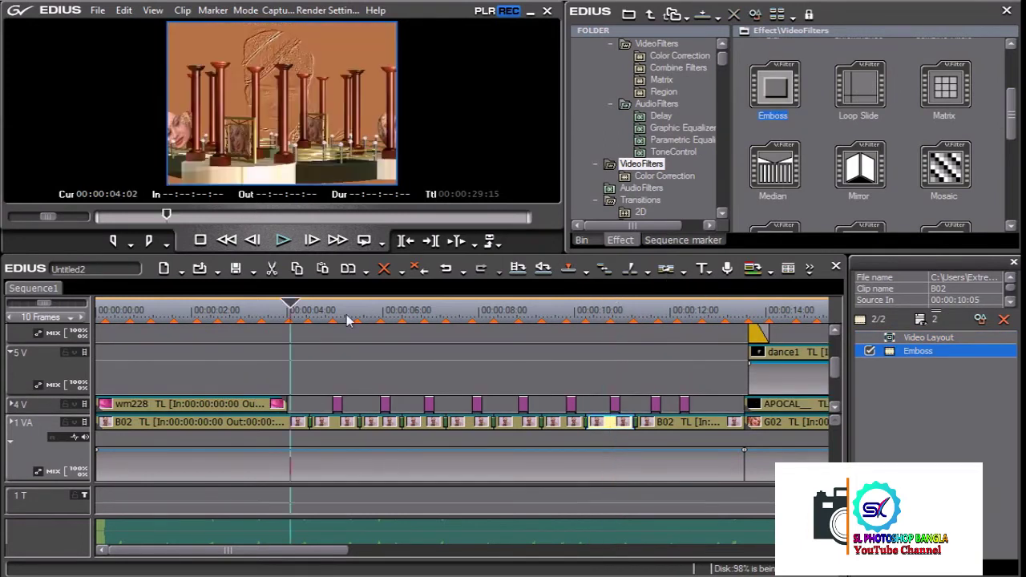
{"action": "key", "text": "space"}
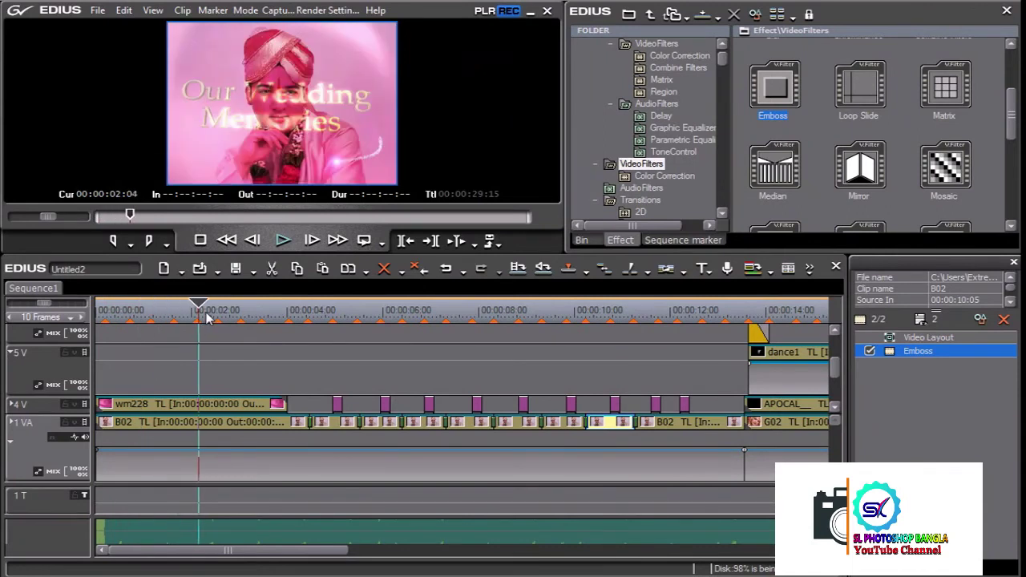
{"action": "key", "text": "Home"}
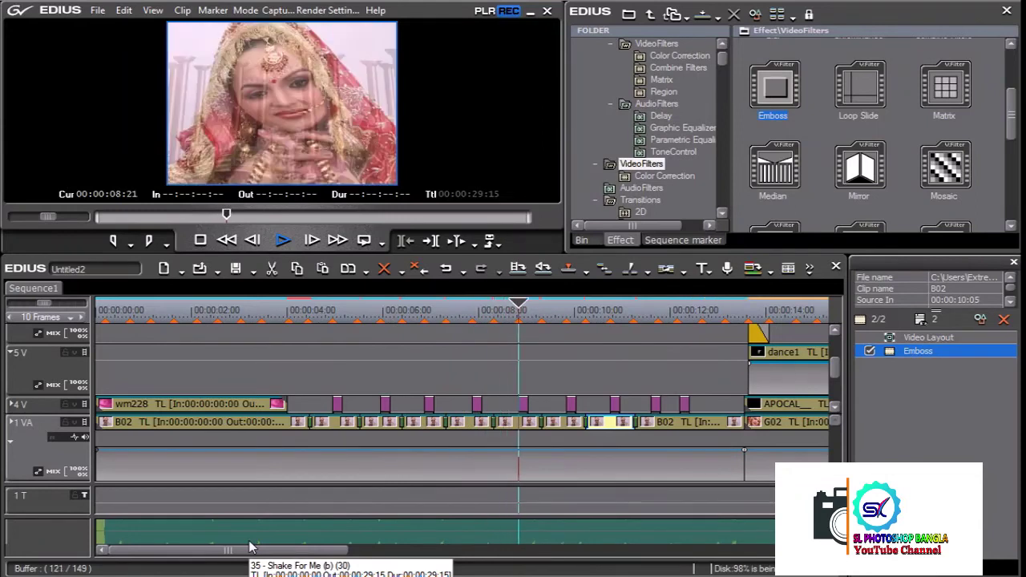
{"action": "key", "text": "space"}
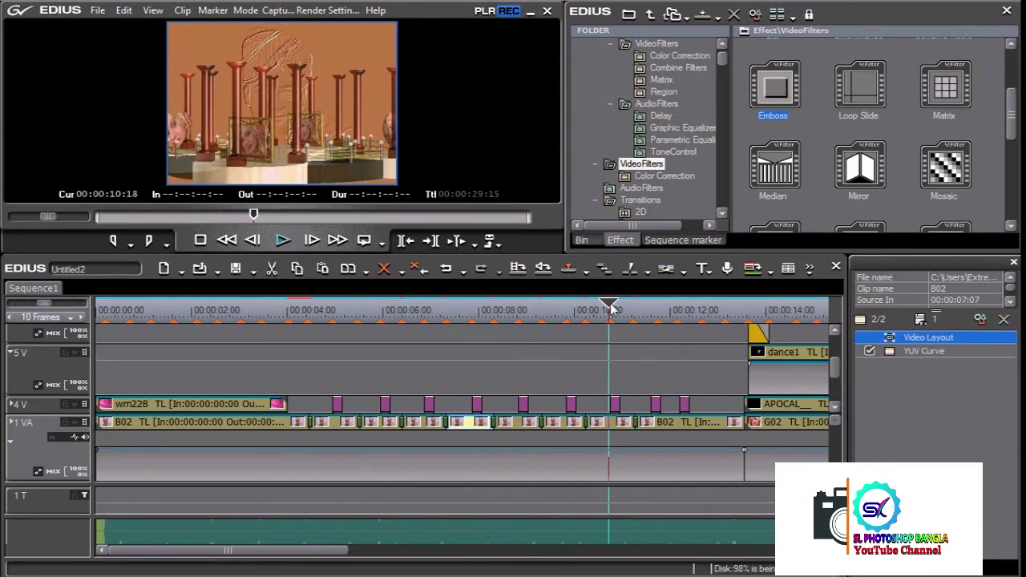
{"action": "left_click_drag", "start_coordinate": [611, 309], "coordinate": [471, 327]}
{"action": "mouse_move", "coordinate": [1007, 117]}
{"action": "left_mouse_down"}
{"action": "mouse_move", "coordinate": [1011, 207]}
{"action": "mouse_move", "coordinate": [1014, 175]}
{"action": "left_mouse_up"}
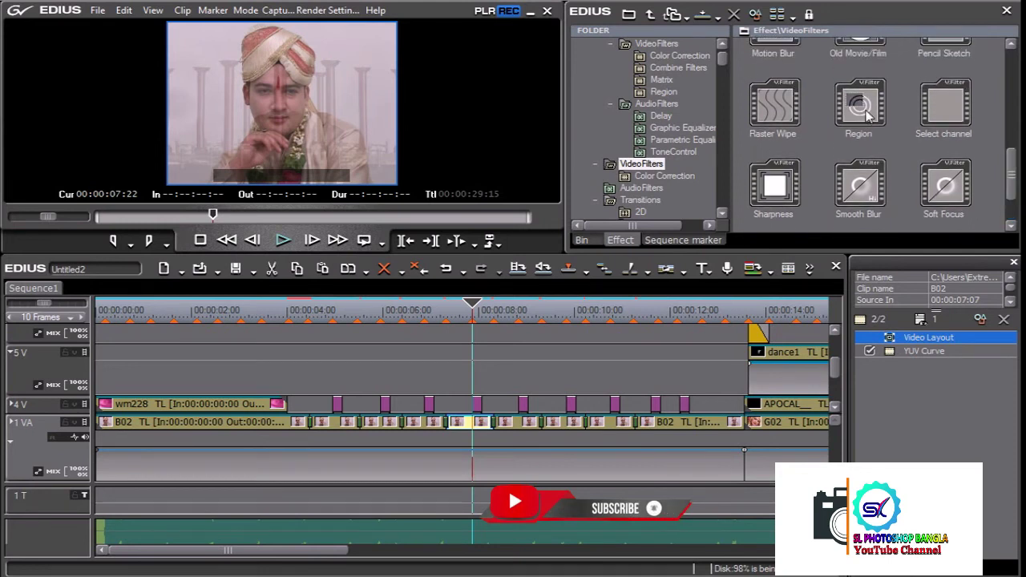
Step: Drop the Region filter onto the B02 clip at 00:00:07:22 and open its settings
{"action": "left_click_drag", "start_coordinate": [868, 114], "coordinate": [538, 308]}
{"action": "left_click_drag", "start_coordinate": [466, 404], "coordinate": [471, 421]}
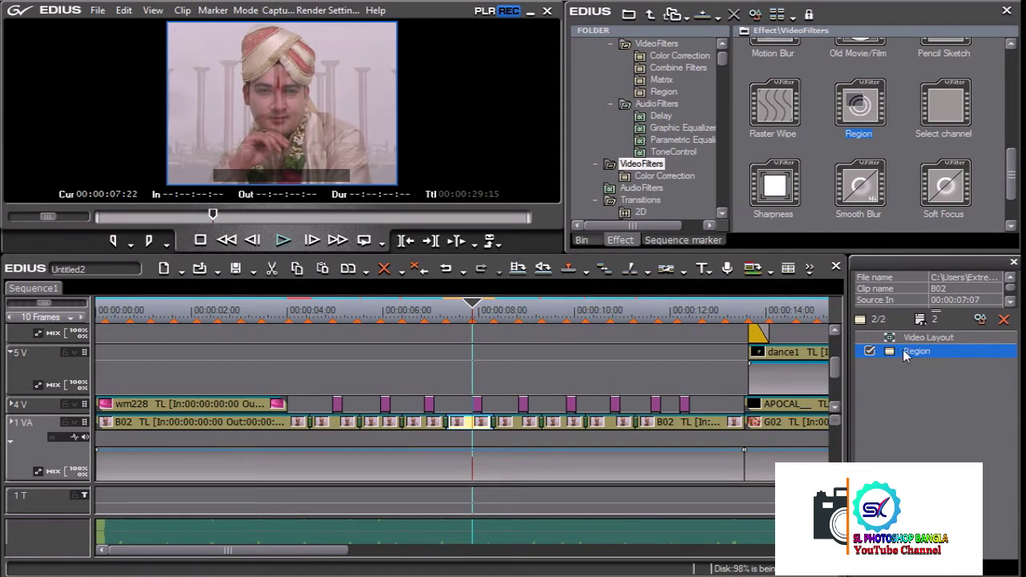
{"action": "double_click", "coordinate": [904, 354]}
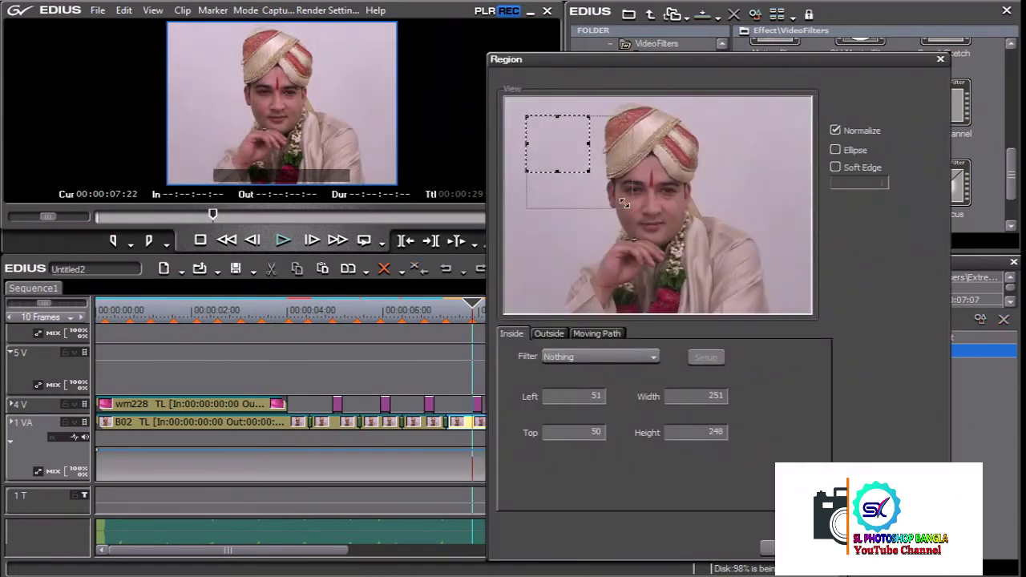
Step: Stretch the region box to the full 720×576 frame and pick Pencil Sketch as the inside filter
{"action": "mouse_move", "coordinate": [624, 204]}
{"action": "left_mouse_down"}
{"action": "mouse_move", "coordinate": [812, 287]}
{"action": "mouse_move", "coordinate": [811, 314]}
{"action": "left_mouse_up"}
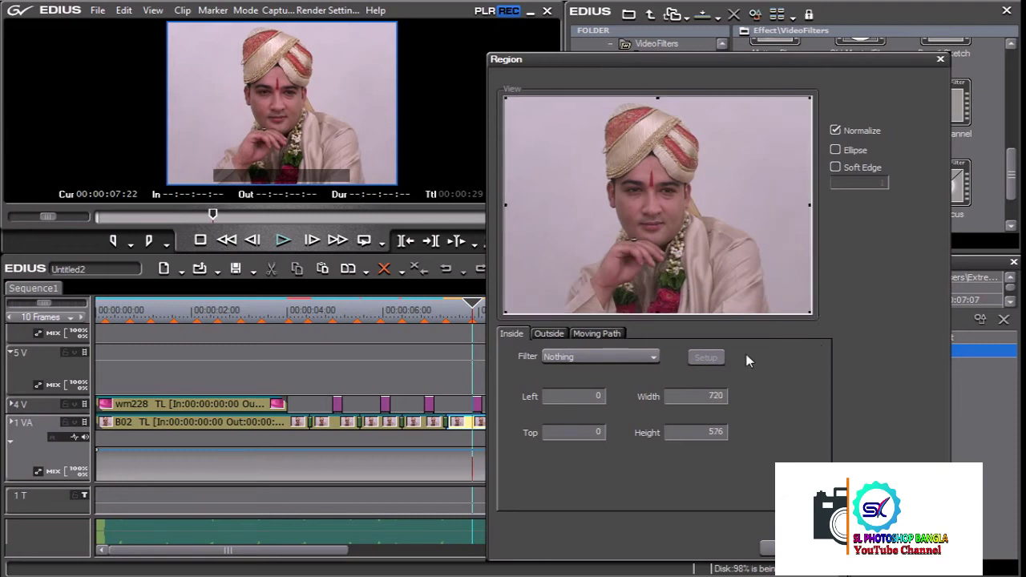
{"action": "left_click", "coordinate": [625, 357]}
{"action": "left_click_drag", "start_coordinate": [671, 485], "coordinate": [672, 573]}
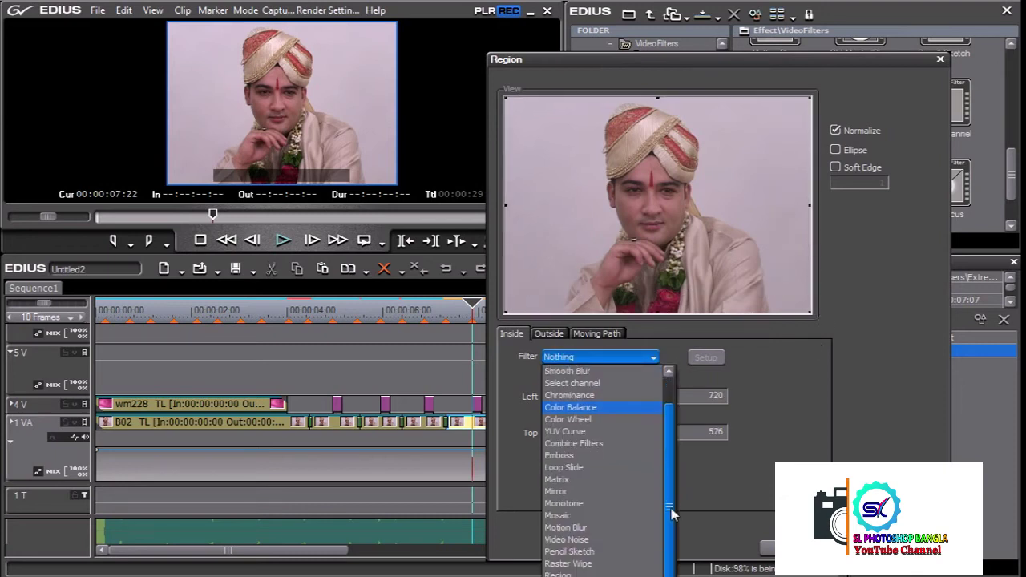
{"action": "scroll", "coordinate": [606, 473], "scroll_direction": "down", "scroll_amount": 3}
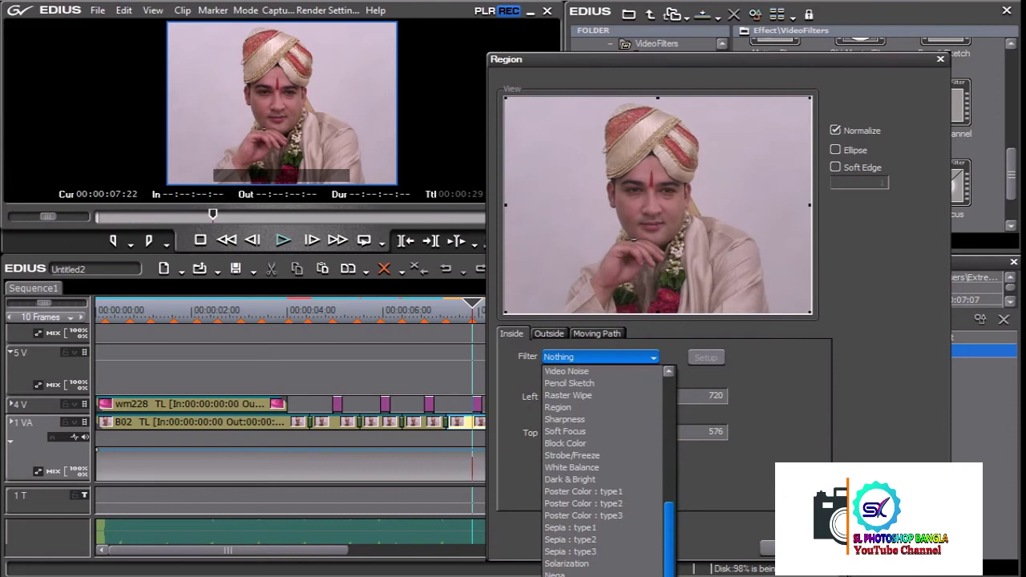
{"action": "scroll", "coordinate": [672, 549], "scroll_direction": "up", "scroll_amount": 1}
{"action": "scroll", "coordinate": [672, 549], "scroll_direction": "up", "scroll_amount": 1}
{"action": "scroll", "coordinate": [672, 549], "scroll_direction": "up", "scroll_amount": 1}
{"action": "scroll", "coordinate": [671, 549], "scroll_direction": "up", "scroll_amount": 1}
{"action": "mouse_move", "coordinate": [672, 549]}
{"action": "left_mouse_down"}
{"action": "mouse_move", "coordinate": [670, 507]}
{"action": "mouse_move", "coordinate": [670, 576]}
{"action": "mouse_move", "coordinate": [670, 545]}
{"action": "left_mouse_up"}
{"action": "left_click", "coordinate": [605, 446]}
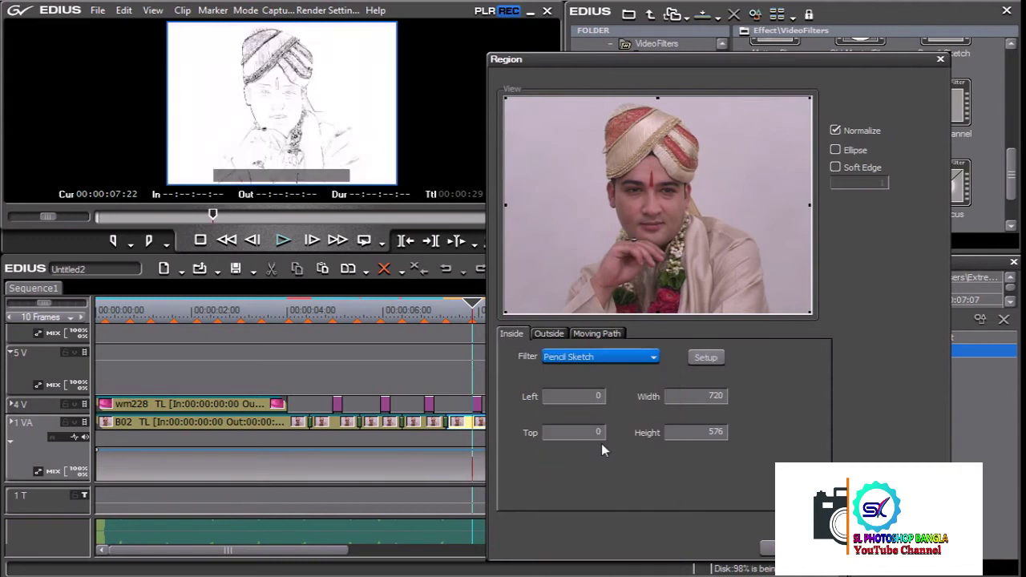
Step: Set Pencil Sketch intensity to 7.63 with Smoothing on, confirm both dialogs, and play back from 00:00:04:24
{"action": "left_click", "coordinate": [705, 358]}
{"action": "left_click_drag", "start_coordinate": [437, 314], "coordinate": [431, 314]}
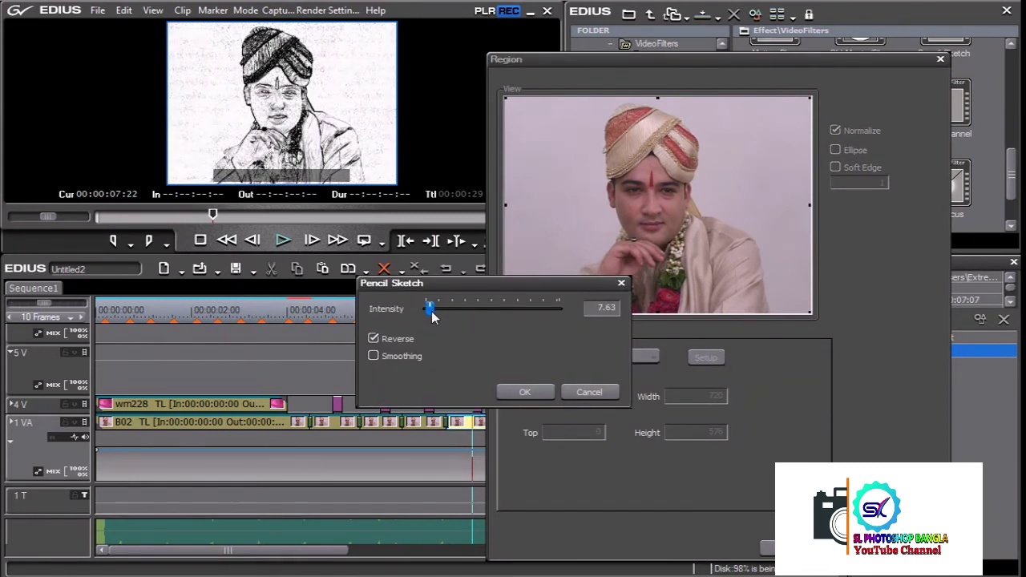
{"action": "left_click", "coordinate": [374, 356]}
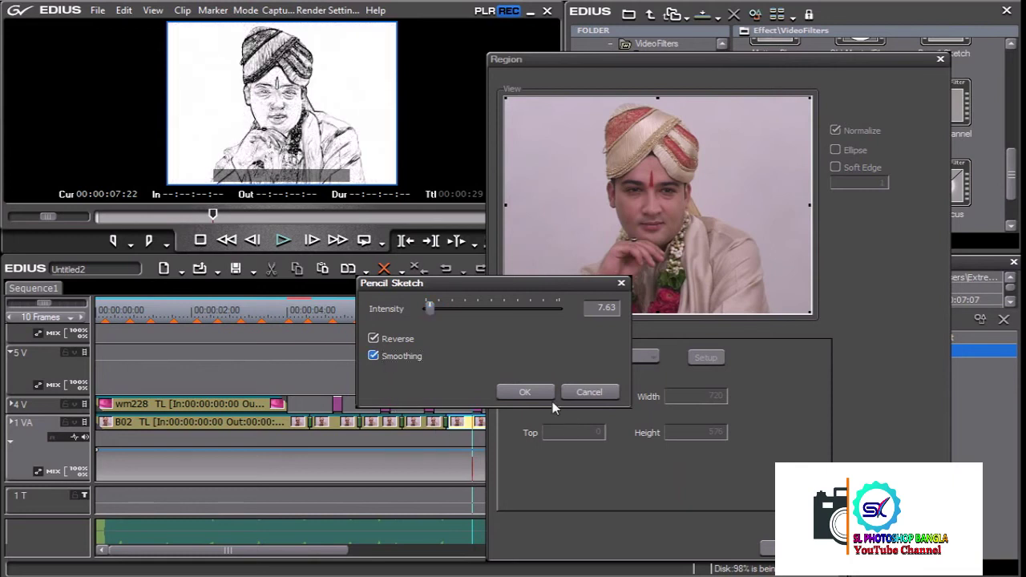
{"action": "left_click", "coordinate": [524, 392]}
{"action": "left_click", "coordinate": [767, 548]}
{"action": "left_click_drag", "start_coordinate": [473, 311], "coordinate": [319, 323]}
{"action": "key", "text": "space"}
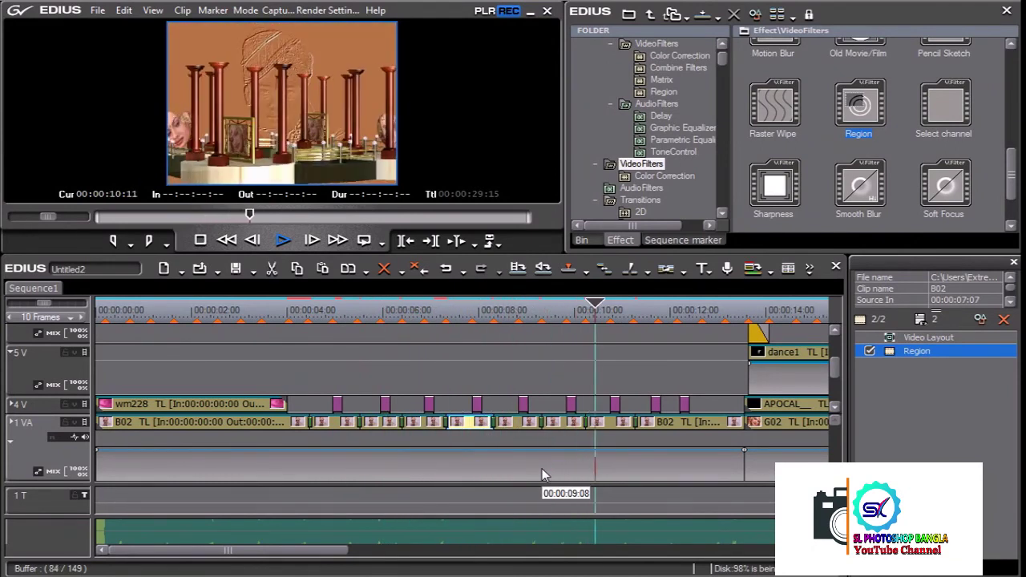
{"action": "mouse_move", "coordinate": [396, 315]}
{"action": "left_mouse_down"}
{"action": "mouse_move", "coordinate": [362, 321]}
{"action": "mouse_move", "coordinate": [677, 340]}
{"action": "mouse_move", "coordinate": [22, 339]}
{"action": "left_mouse_up"}
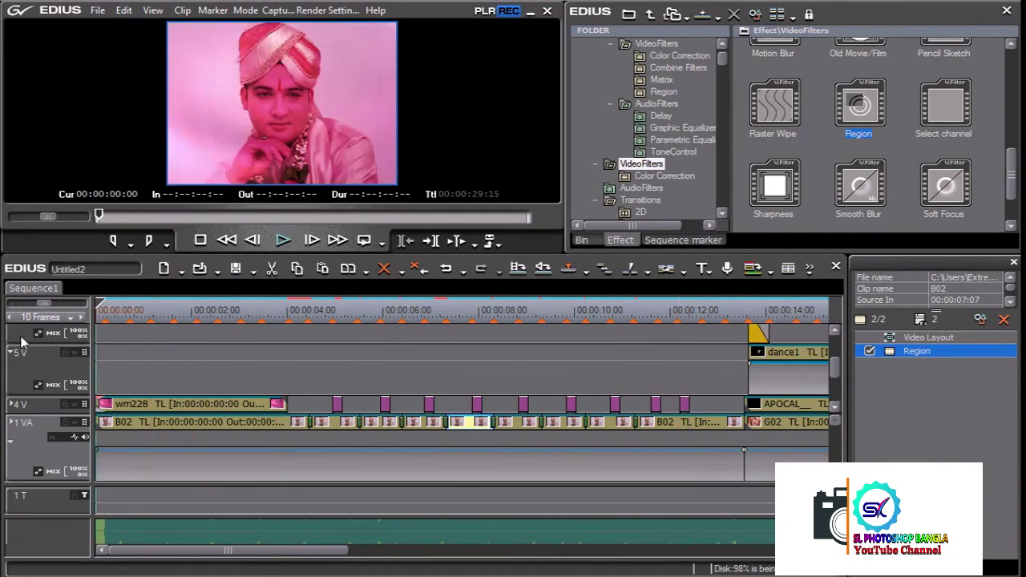
{"action": "key", "text": "space"}
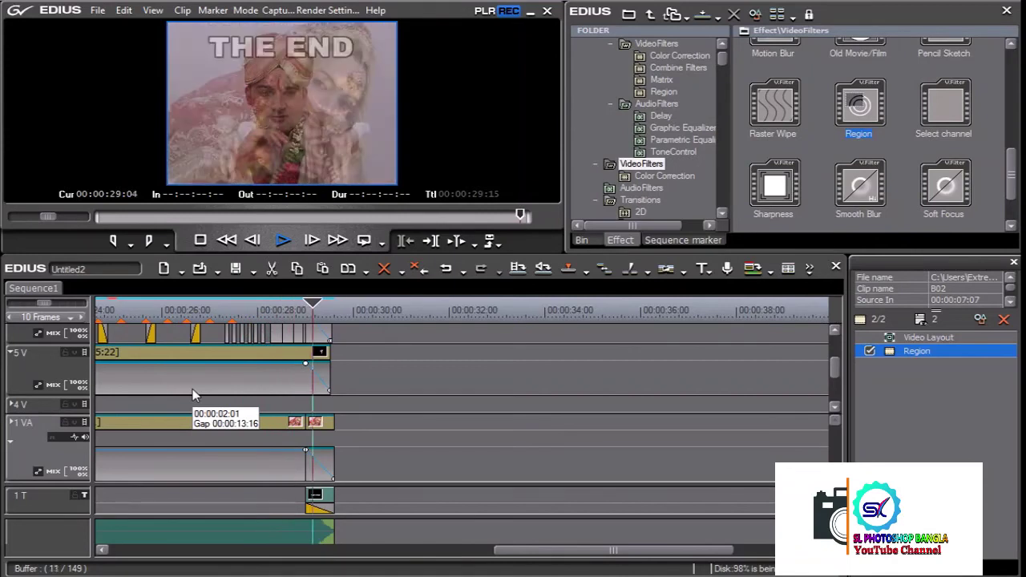
{"action": "key", "text": "space"}
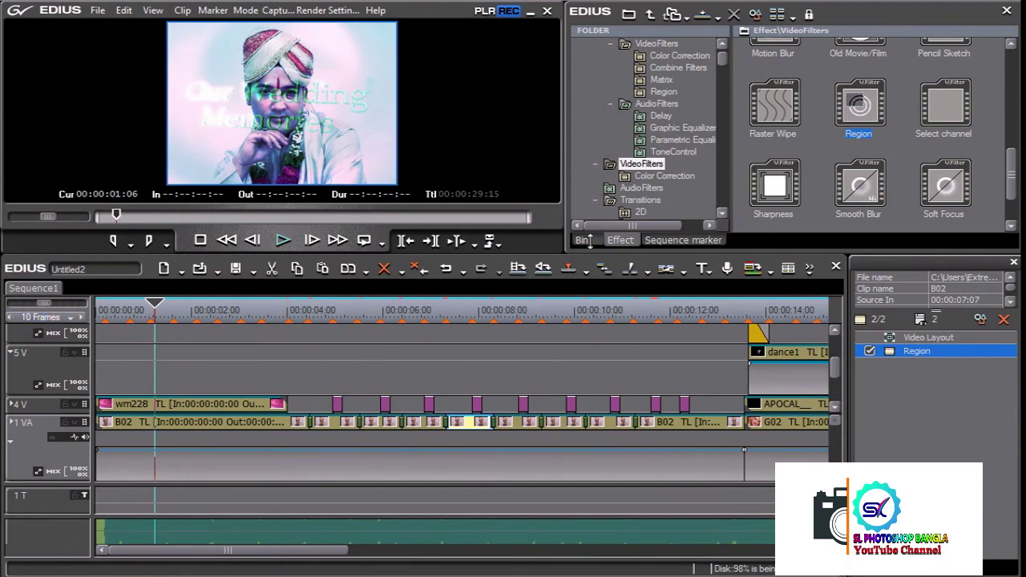
Step: Export the sequence with the MPEG2 PAL for DVD preset as 'Wedding Hilights'
{"action": "left_click", "coordinate": [490, 240]}
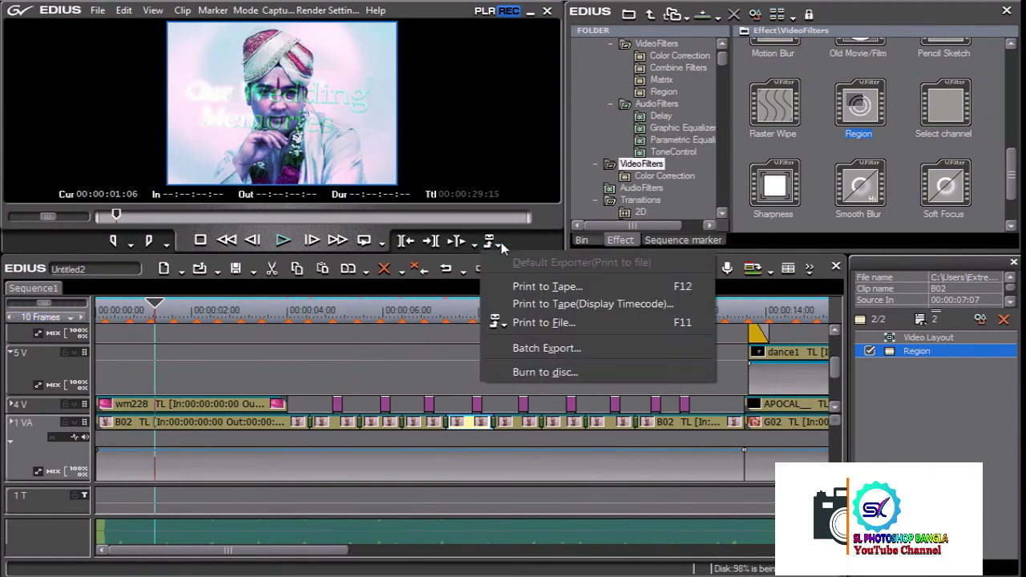
{"action": "left_click", "coordinate": [540, 328]}
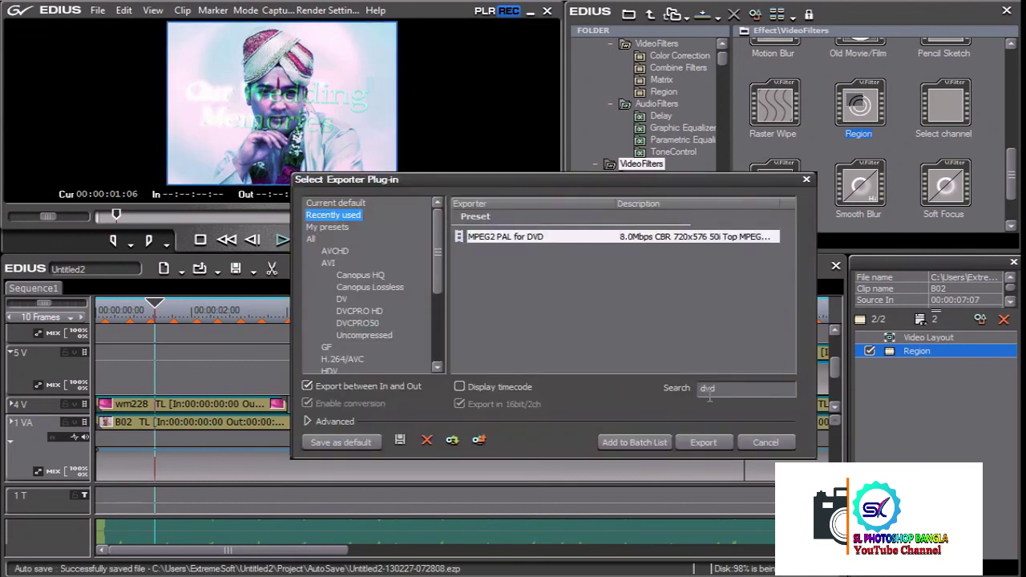
{"action": "left_click", "coordinate": [699, 445]}
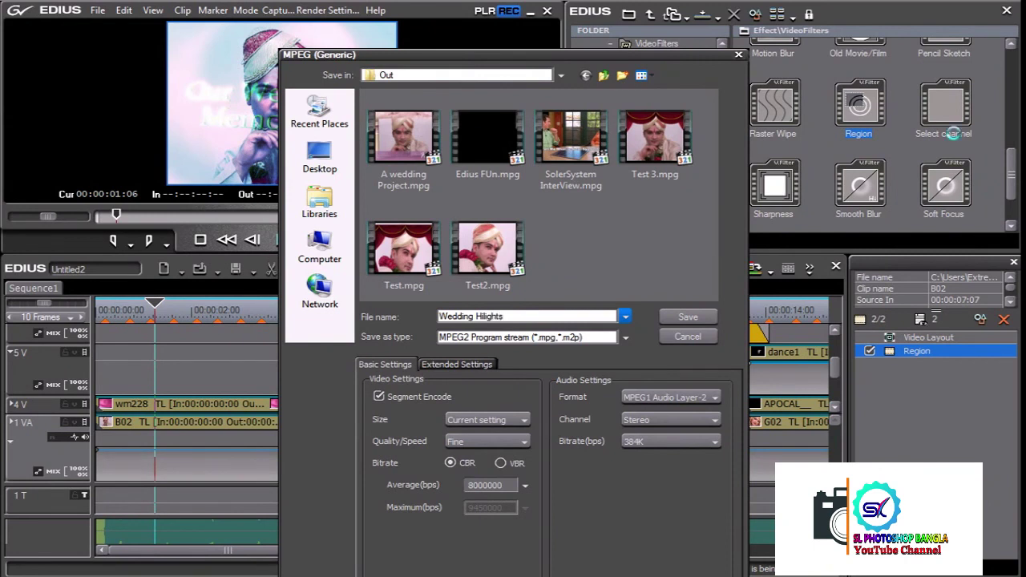
{"action": "left_click", "coordinate": [704, 317]}
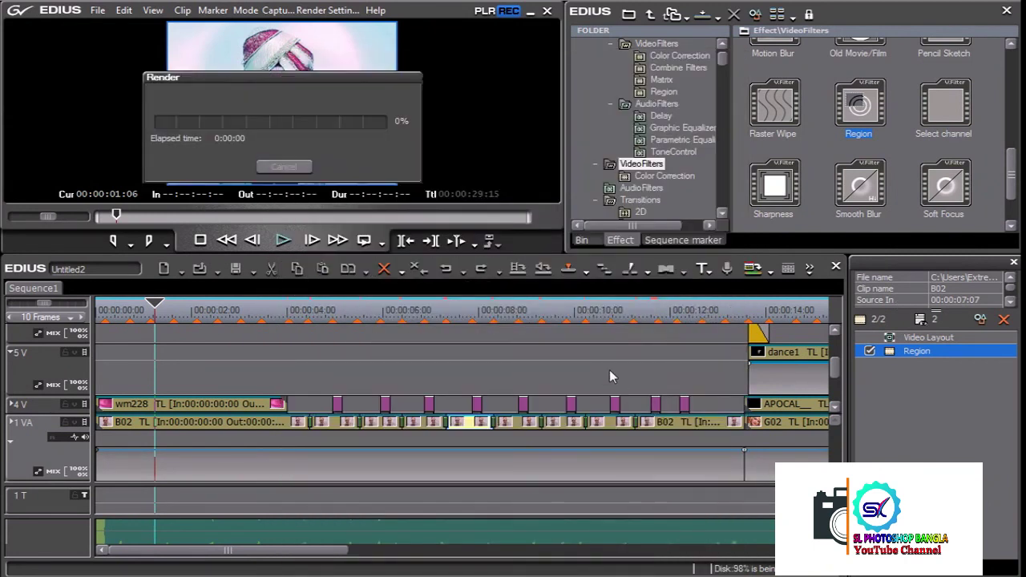